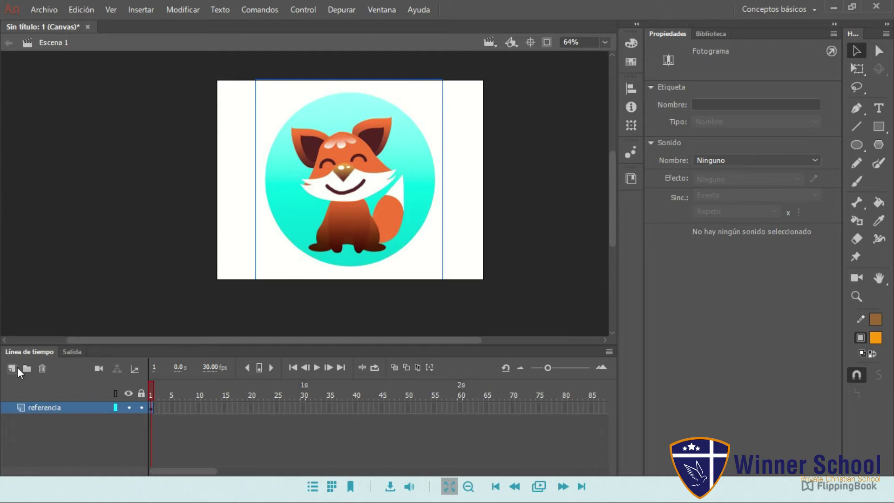
Add a new layer above referencia and name it cola
left_click(11, 368)
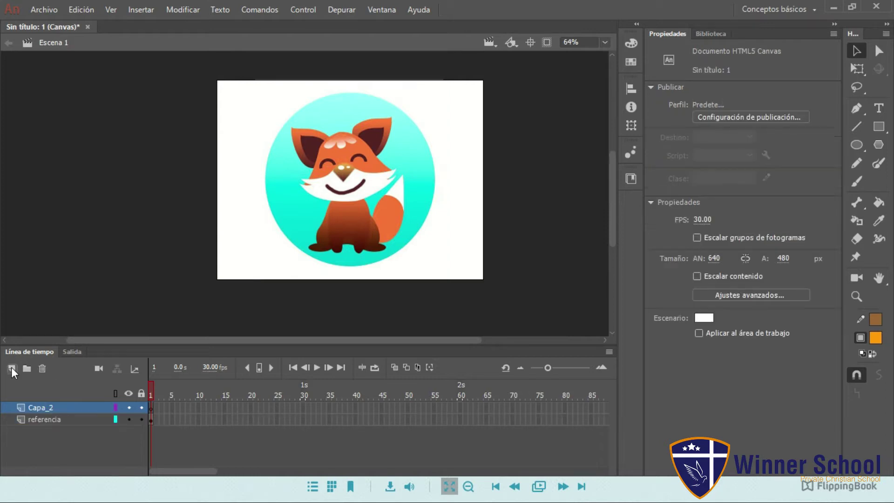
double_click(47, 406)
type("cola")
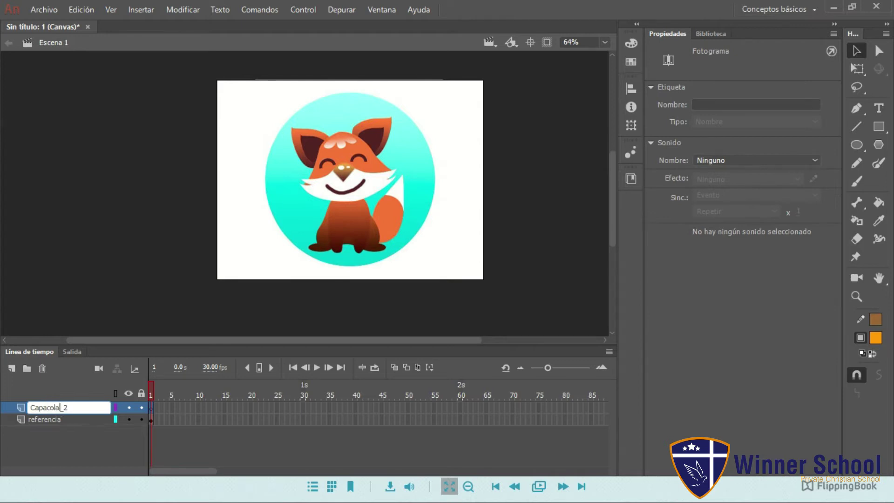
key("BackSpace")
key("BackSpace")
key("BackSpace")
key("BackSpace")
key("BackSpace")
key("BackSpace")
key("BackSpace")
key("Return")
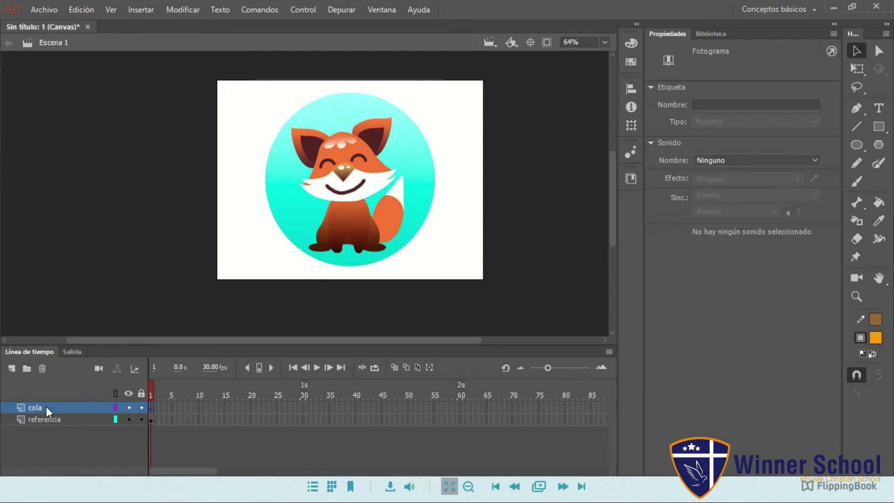
Lock the referencia layer, check that the fox image cannot be selected, and make the cola layer active
left_click(82, 422)
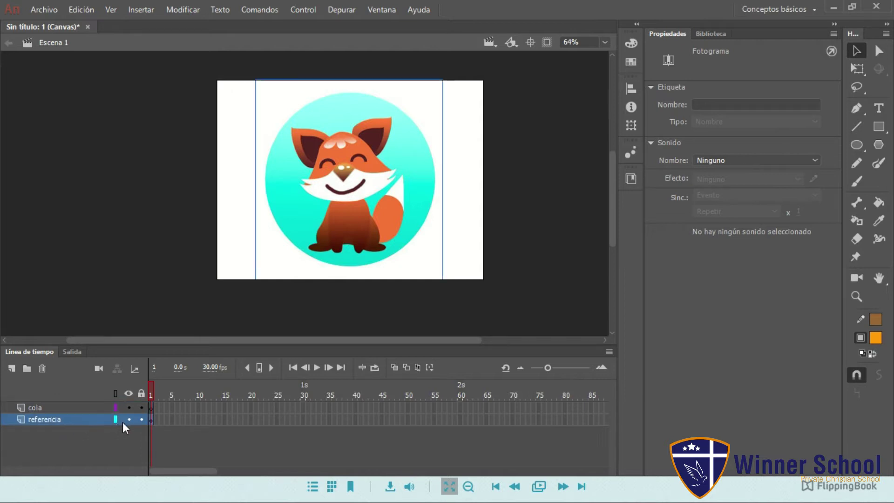
left_click(141, 420)
left_click_drag(388, 130, 356, 247)
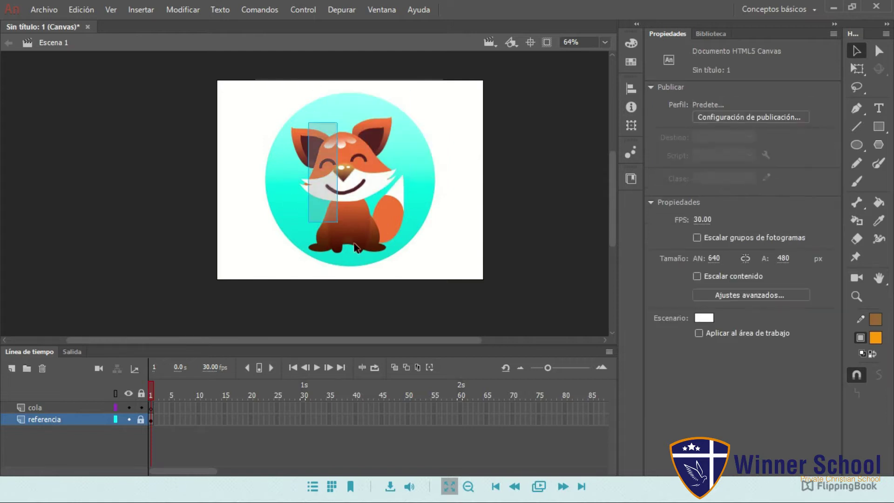
left_click_drag(279, 107, 428, 256)
left_click_drag(325, 156, 370, 214)
scroll(263, 85, "up", 1)
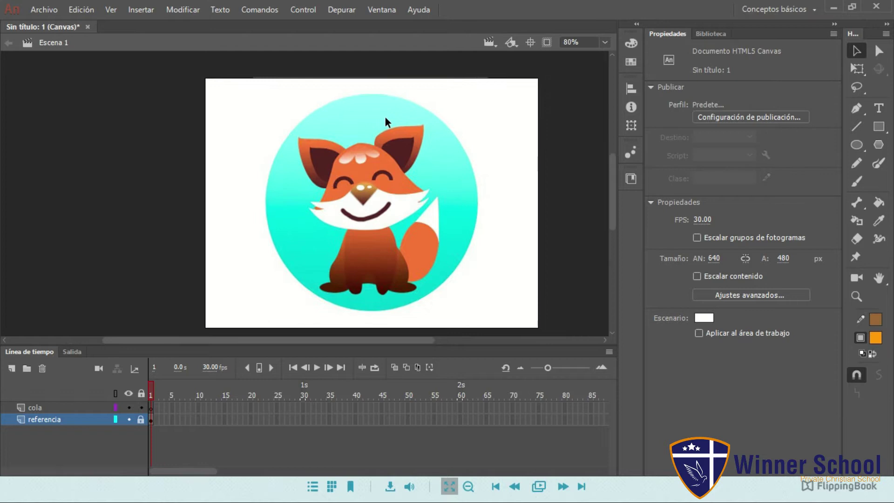
scroll(385, 117, "up", 1)
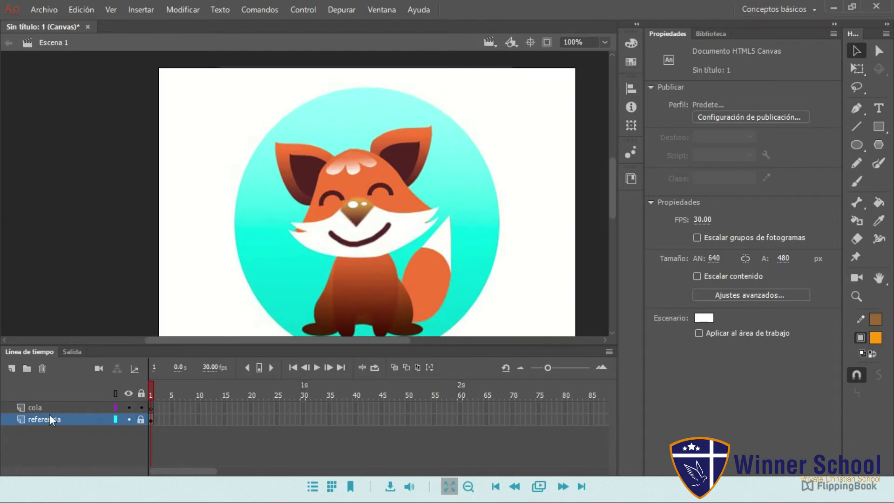
left_click(69, 407)
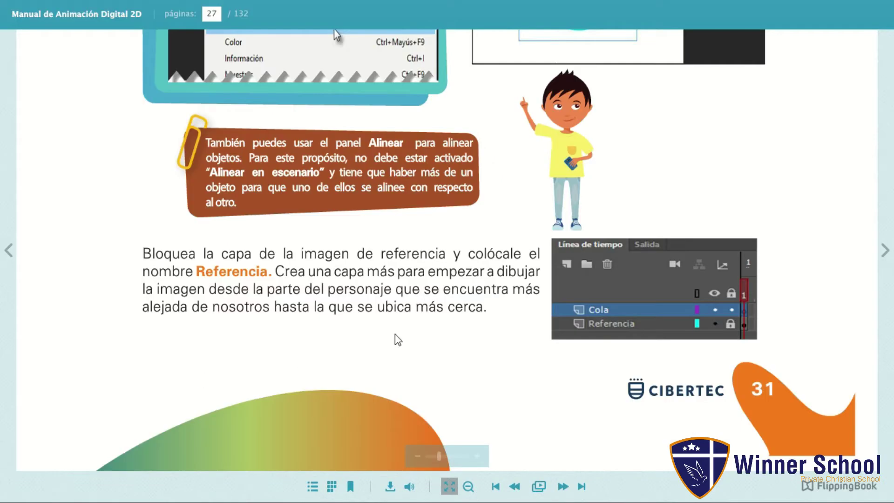
Switch to the Manual de Animación Digital 2D and read page 28 on drawing the tail with the Pluma tool
left_click(886, 251)
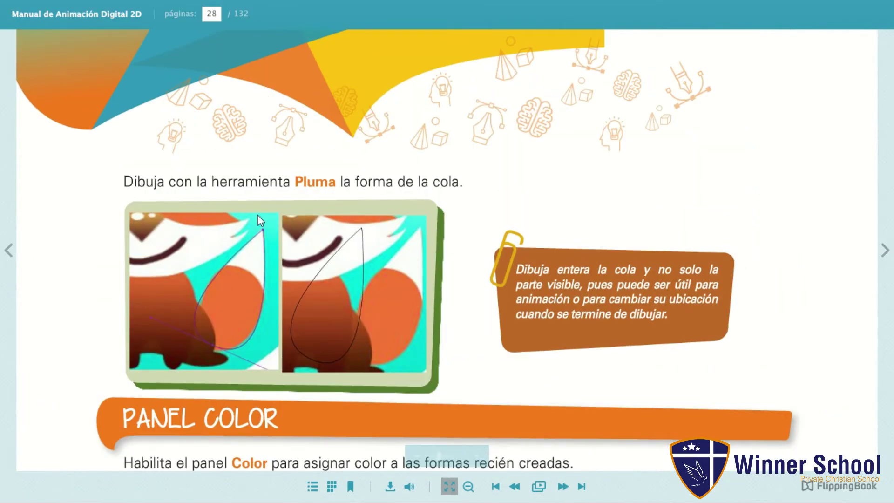
scroll(249, 311, "down", 3)
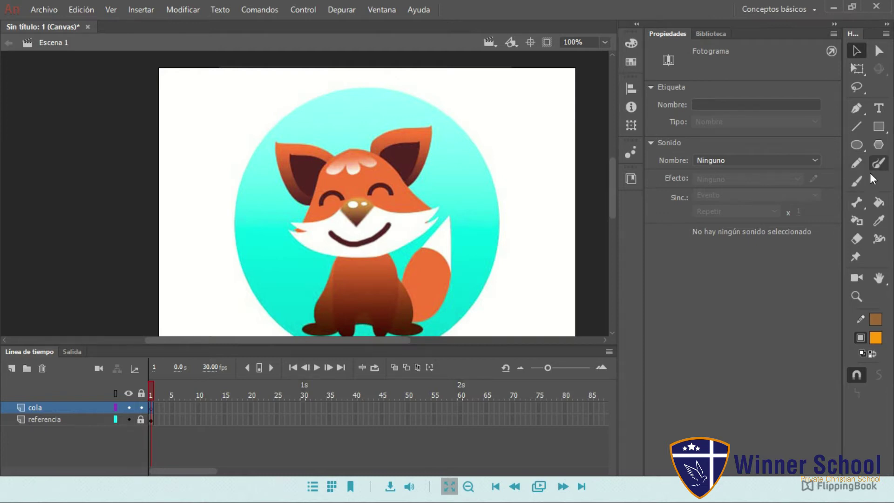
Trace the fox's tail as a closed Pen outline on the cola layer, starting and ending at the white tip
left_click(859, 110)
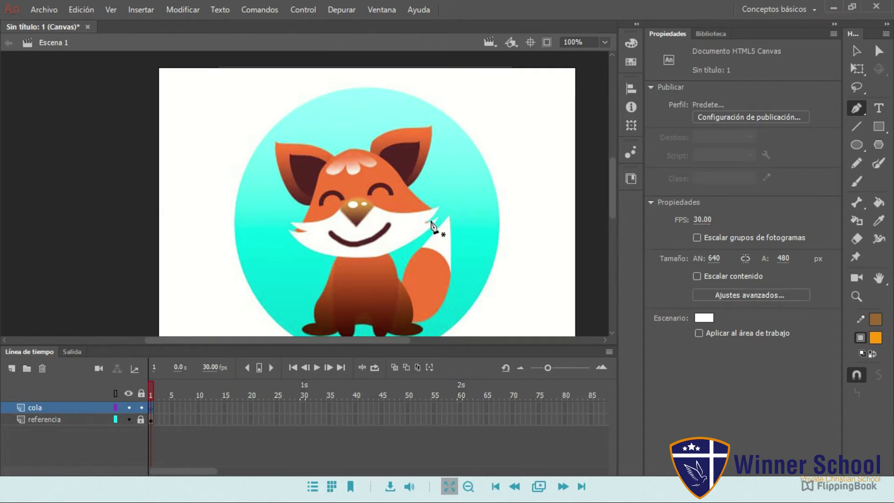
scroll(452, 284, "down", 3)
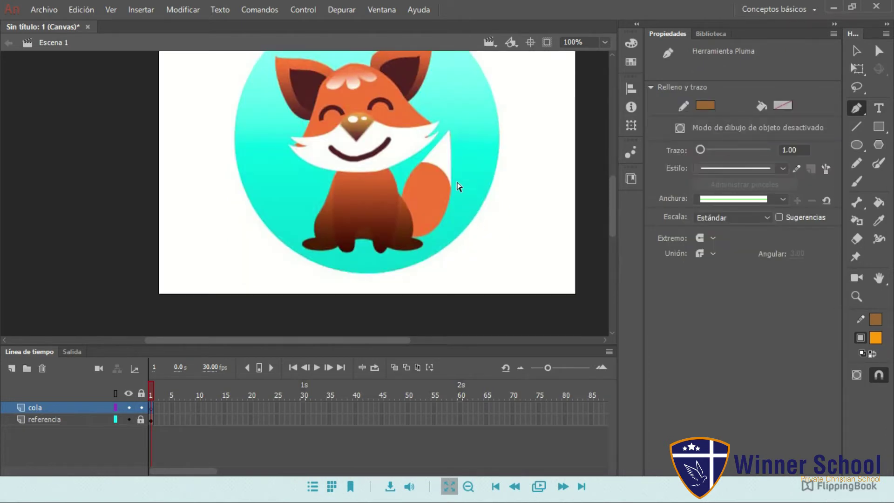
scroll(457, 190, "up", 3)
scroll(461, 140, "up", 3)
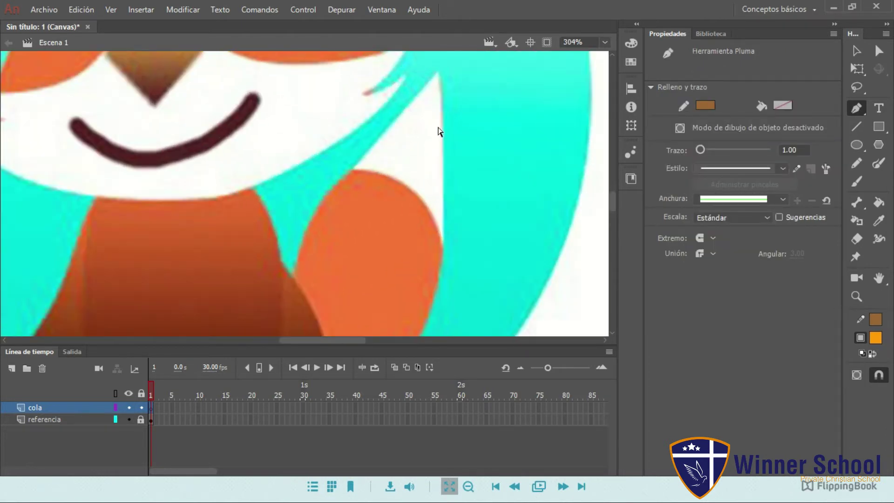
scroll(438, 131, "down", 1)
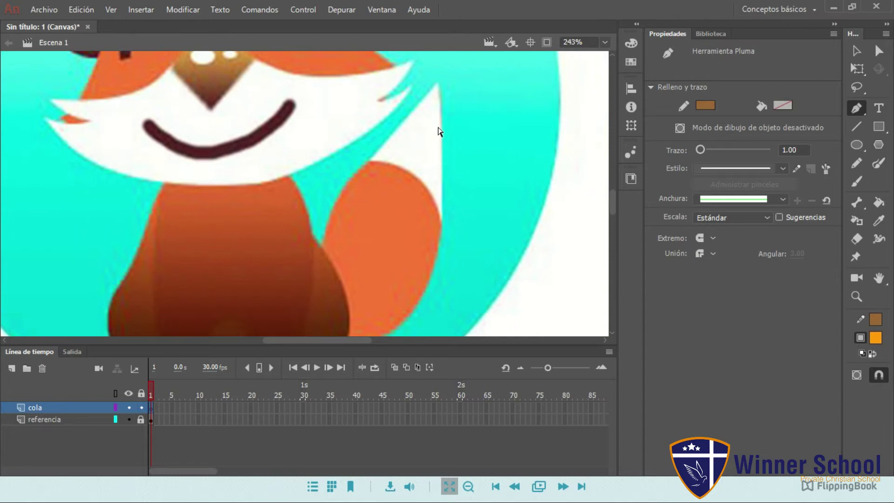
left_click(437, 83)
left_click_drag(324, 247, 332, 292)
scroll(350, 278, "down", 3)
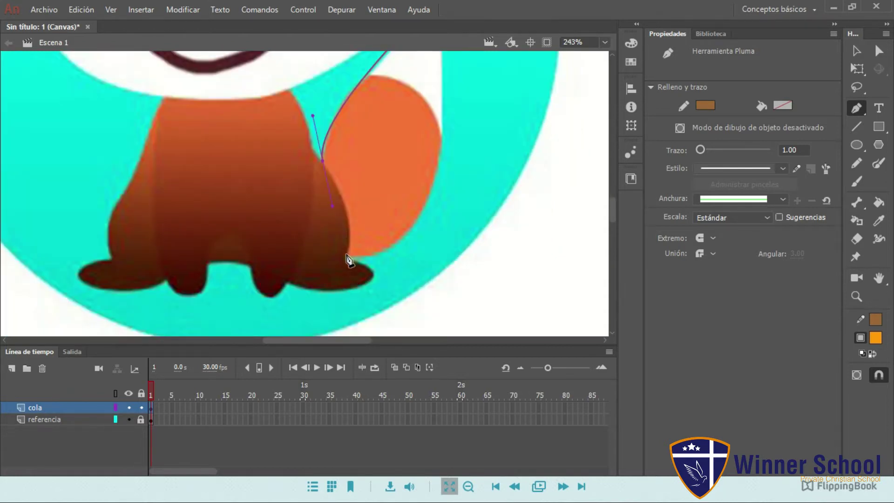
left_click_drag(346, 254, 335, 299)
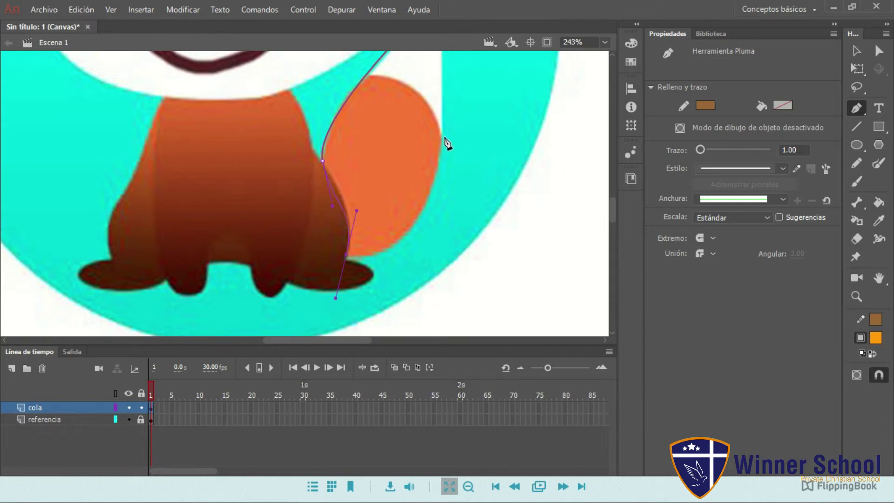
left_click_drag(441, 140, 445, 114)
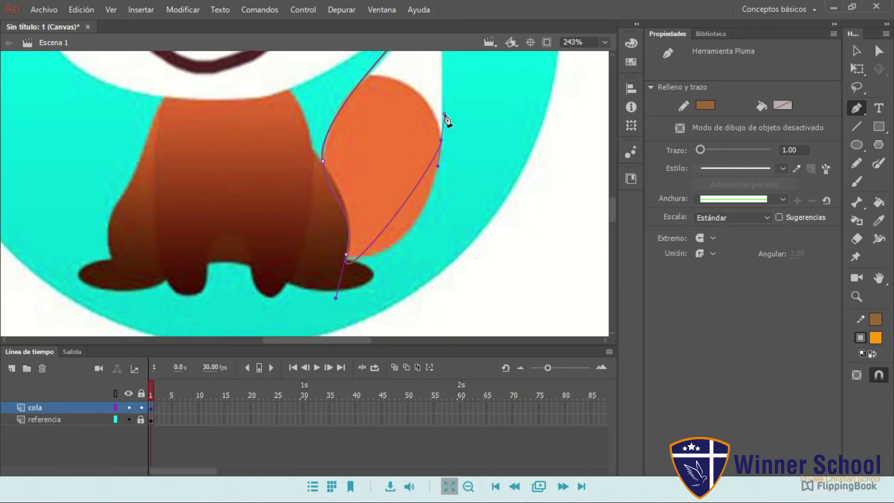
scroll(447, 93, "up", 3)
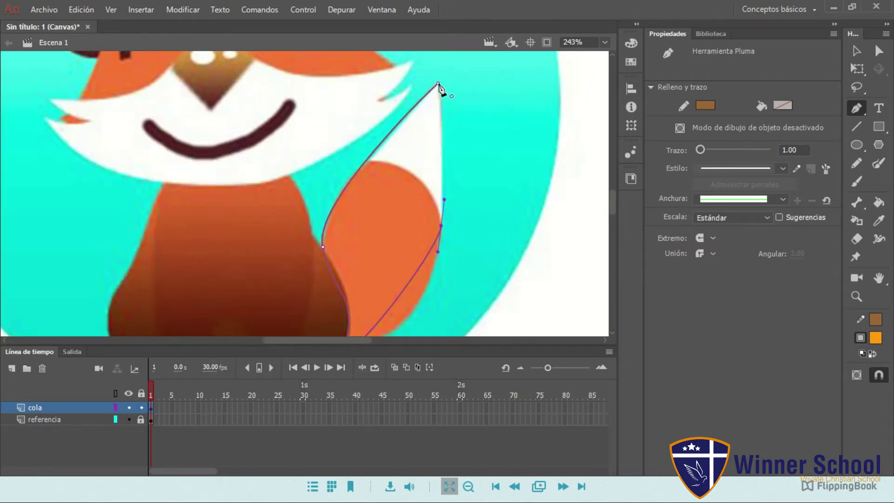
left_click(438, 85)
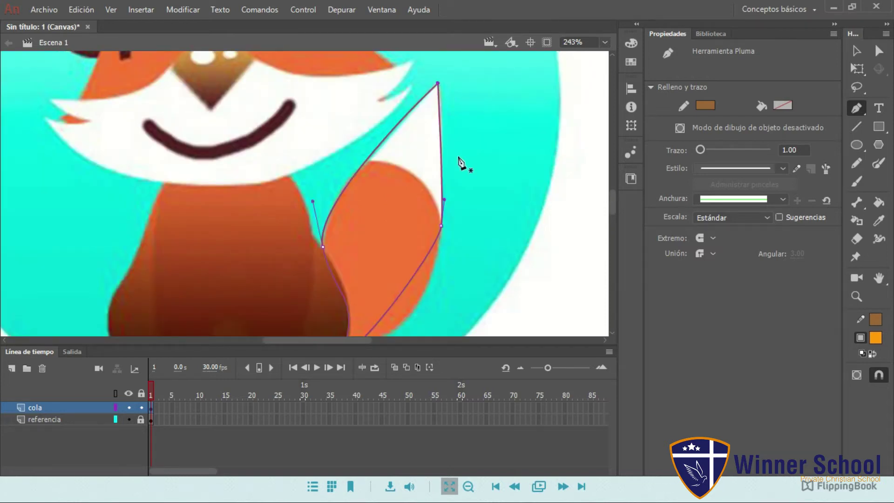
Reshape the tail outline's lower and outer curves with the Subselection tool to follow the orange edge of the reference
left_click(860, 55)
double_click(441, 228)
left_click(879, 52)
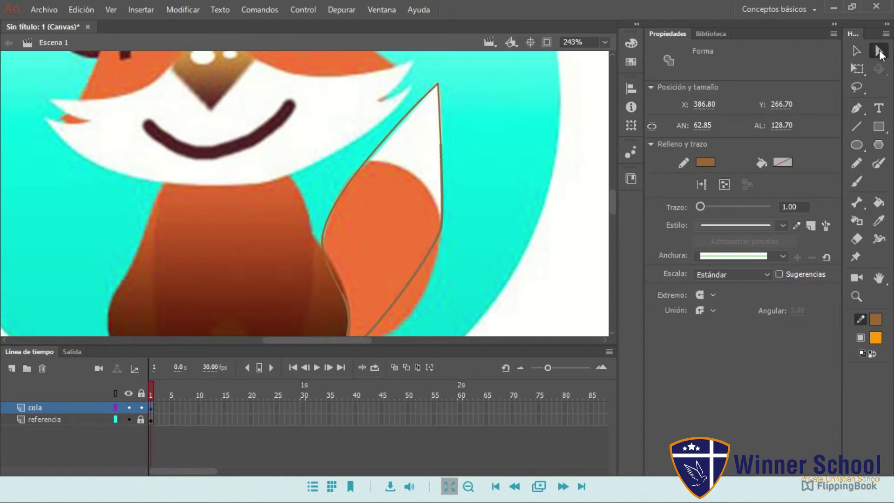
left_click(442, 230)
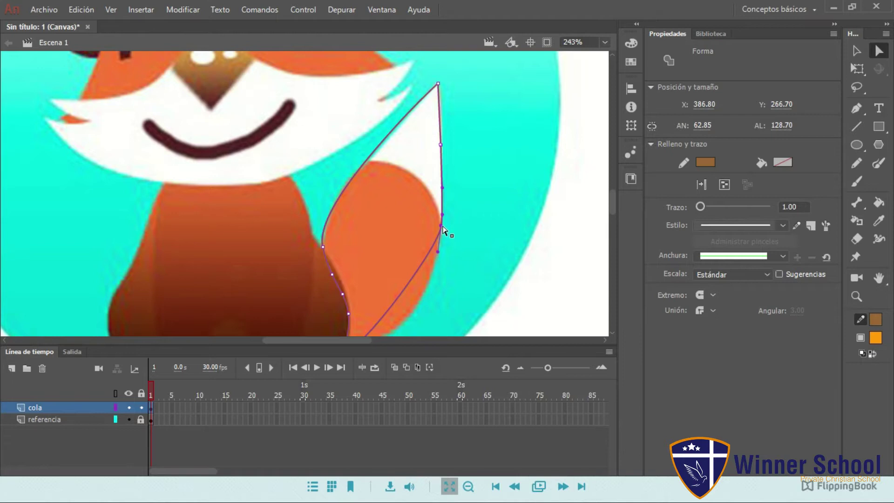
scroll(433, 272, "down", 3)
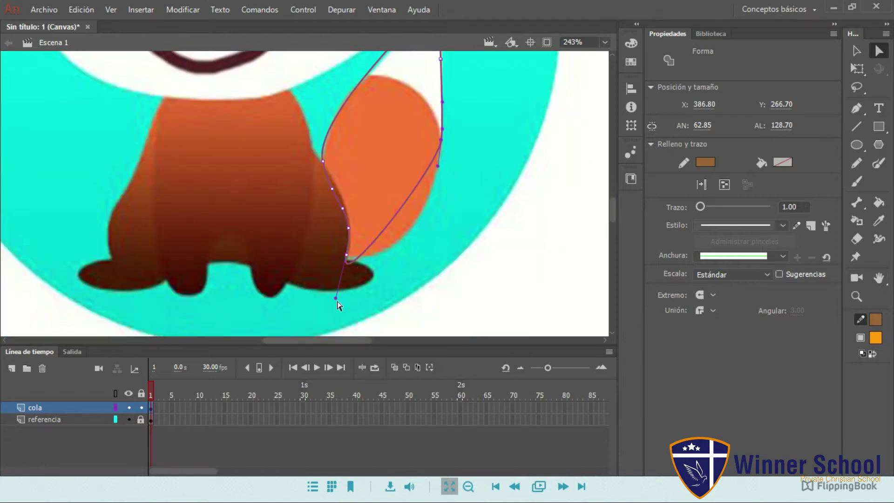
left_click_drag(337, 298, 381, 275)
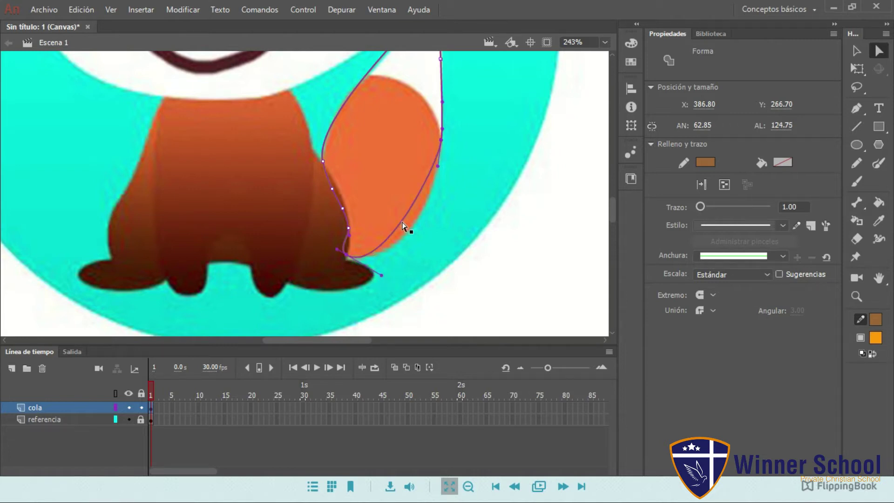
left_click_drag(443, 150, 437, 172)
left_click_drag(337, 283, 425, 239)
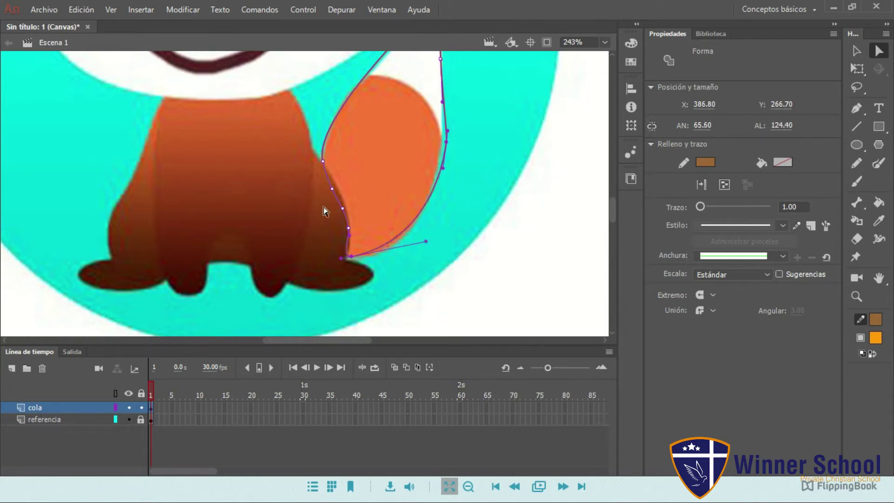
Fine-tune the anchor point on the tail's outer edge and the curve handles near the foot to fit the reference
left_click(342, 207)
scroll(472, 161, "up", 6)
scroll(449, 237, "down", 6)
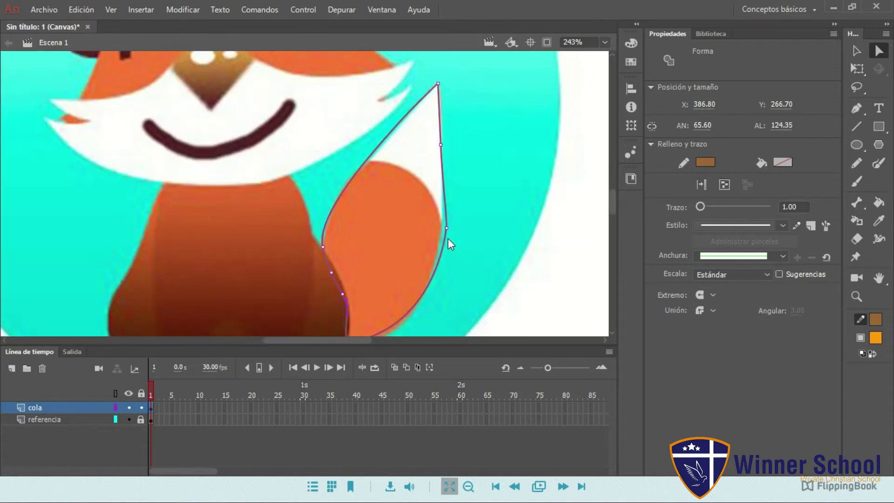
left_click_drag(446, 230, 442, 224)
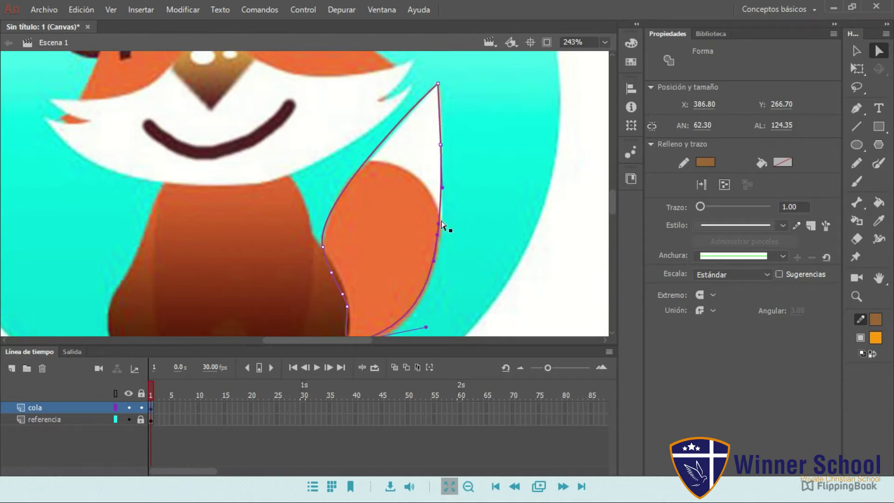
scroll(442, 225, "up", 1)
scroll(438, 235, "down", 3)
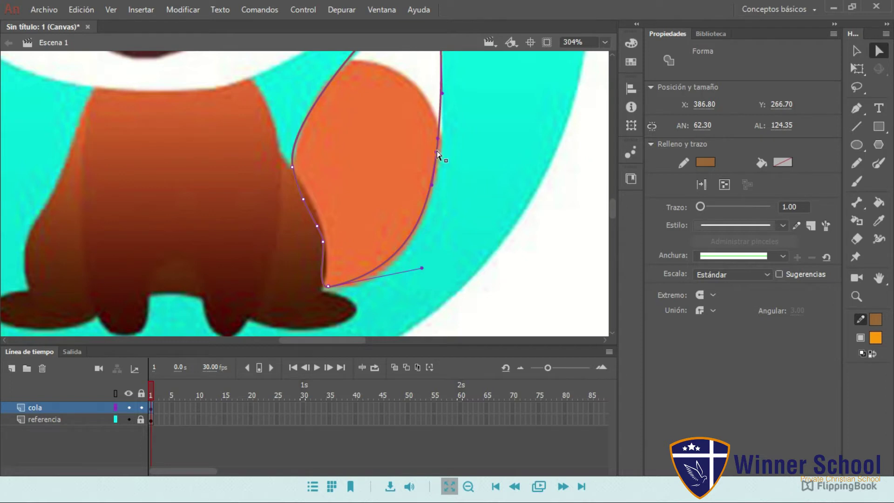
left_click_drag(433, 186, 434, 187)
mouse_move(422, 267)
left_mouse_down()
mouse_move(419, 254)
mouse_move(429, 266)
left_mouse_up()
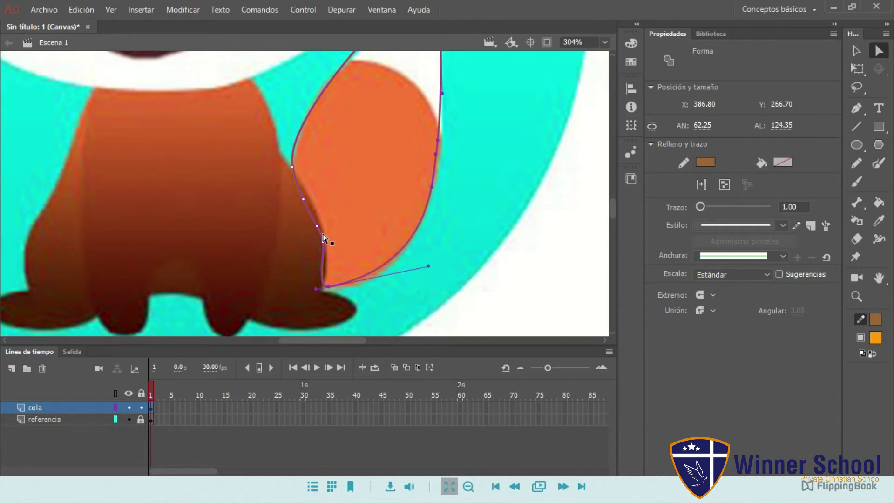
left_click(294, 171)
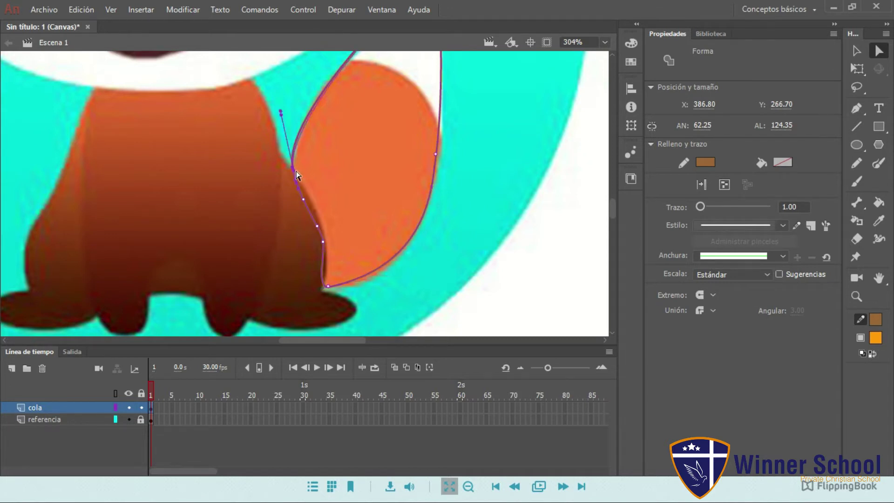
Check the traced tail against the reference and delete the outline from the cola layer
left_click(464, 150)
scroll(455, 173, "up", 4)
scroll(451, 168, "down", 2)
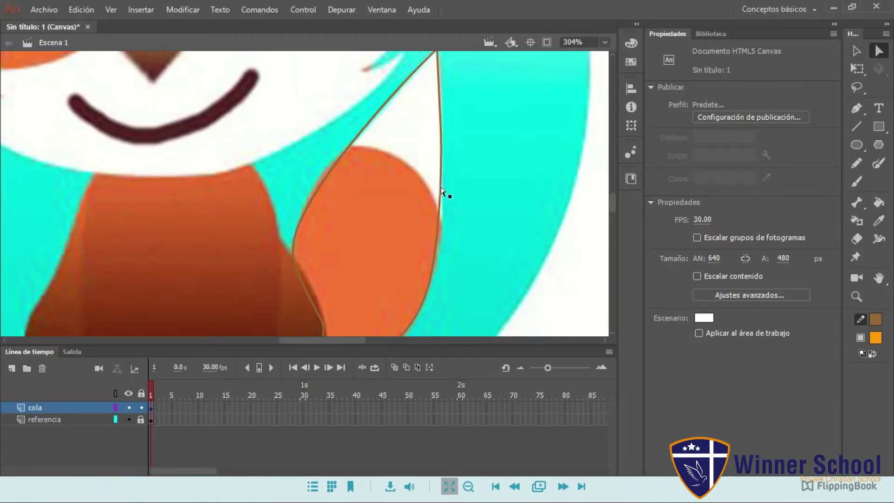
left_click(442, 191)
scroll(434, 205, "down", 5)
scroll(433, 205, "down", 2)
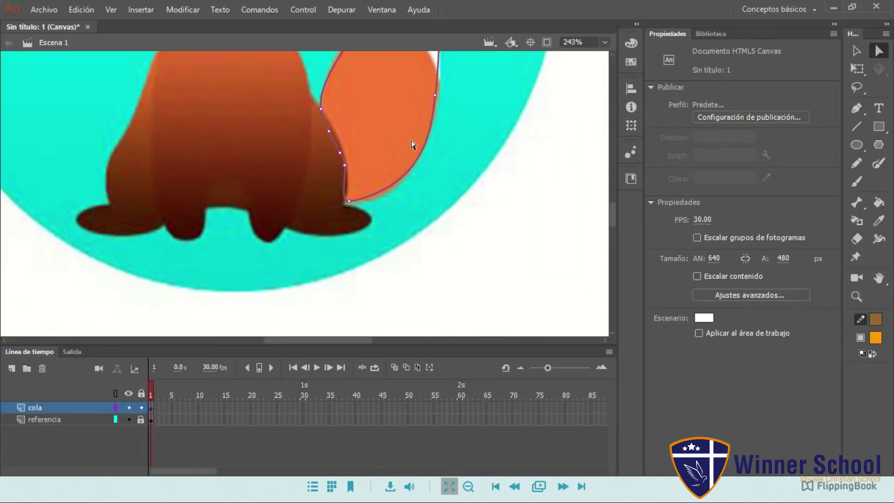
scroll(411, 140, "up", 3)
left_click(442, 186)
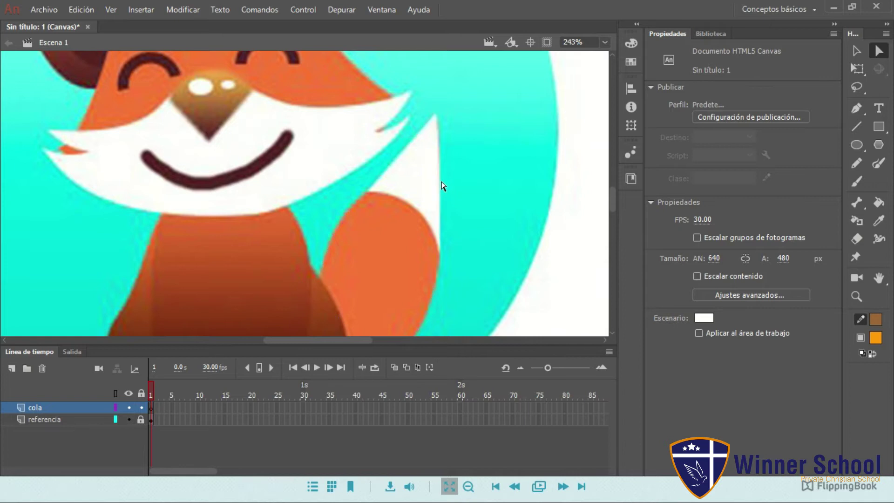
Trace the fox's tail with the Pen tool as a closed curved outline from the white tip to a lower anchor near the foot
scroll(442, 186, "down", 2)
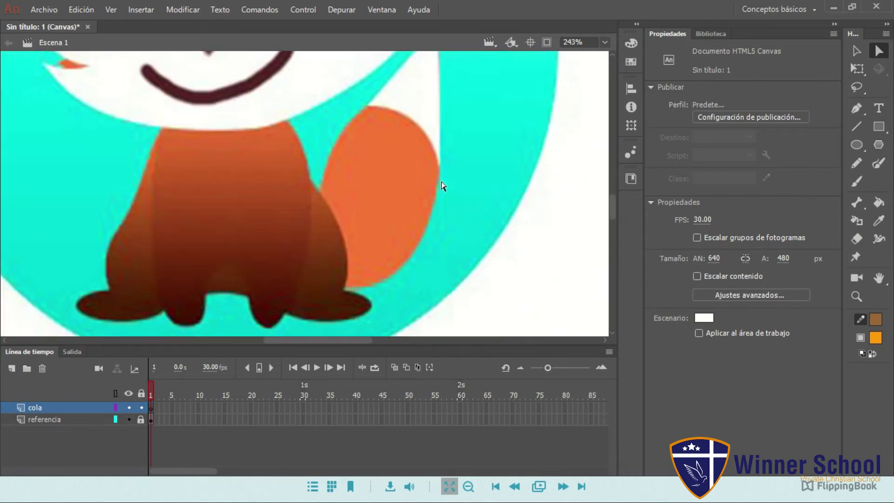
left_click(857, 110)
scroll(440, 122, "up", 2)
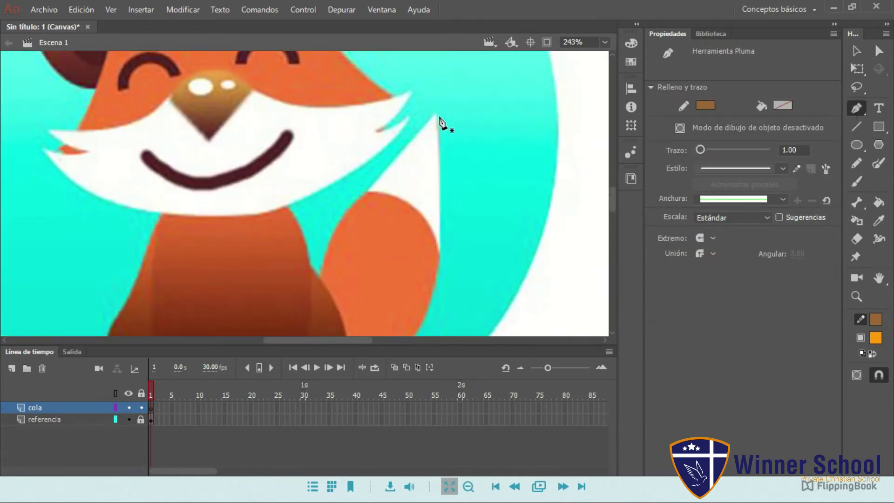
scroll(405, 191, "down", 2)
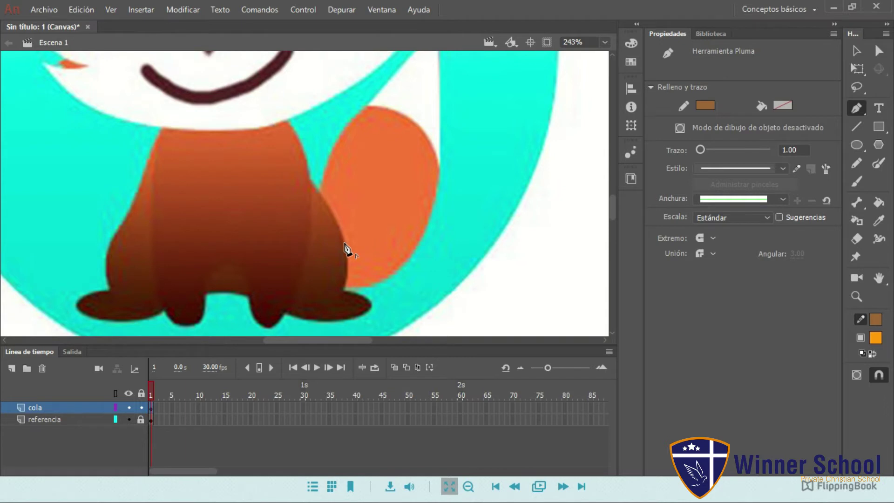
left_click(344, 243)
key("ctrl+z")
scroll(430, 170, "up", 3)
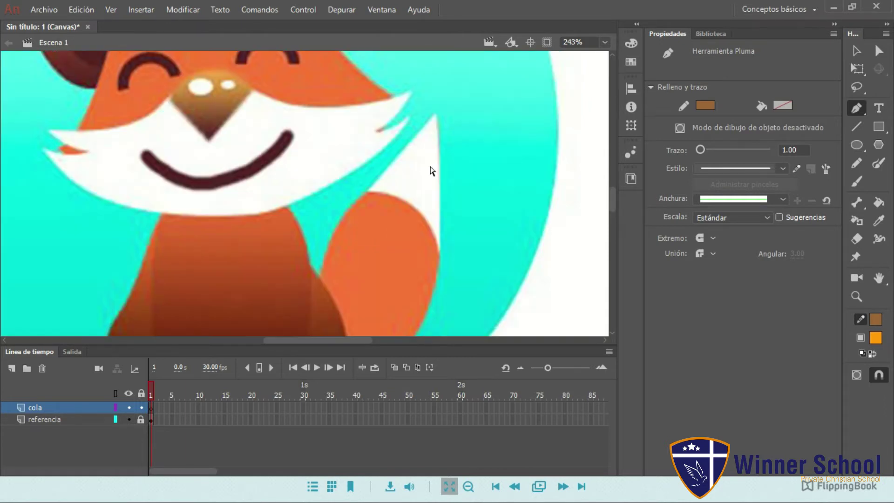
scroll(430, 169, "down", 2)
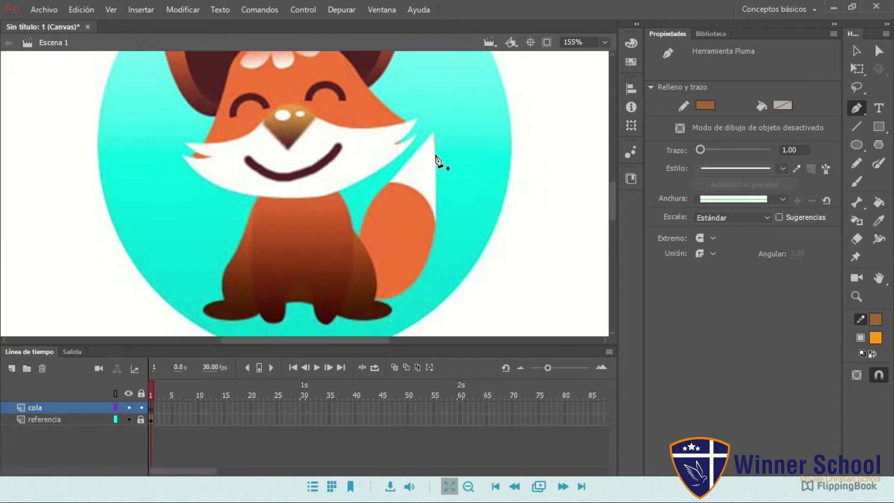
left_click(432, 134)
left_click_drag(364, 292, 423, 331)
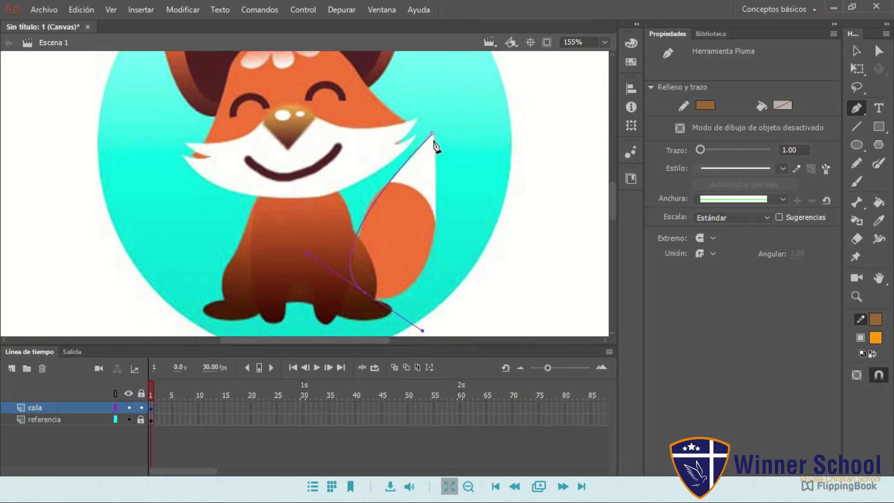
left_click_drag(433, 134, 418, 82)
left_click_drag(418, 83, 419, 84)
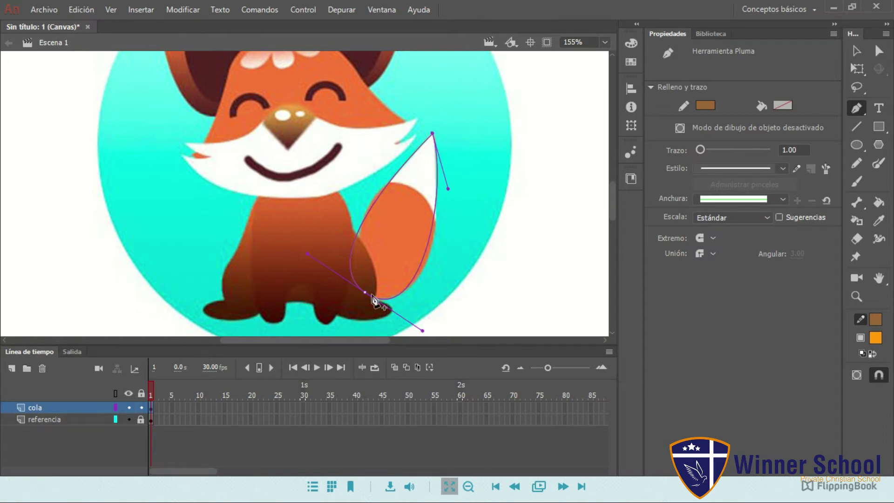
Adjust the tail outline's lower anchor and curve handles with the Subselection tool to fit the reference tail
left_click(879, 51)
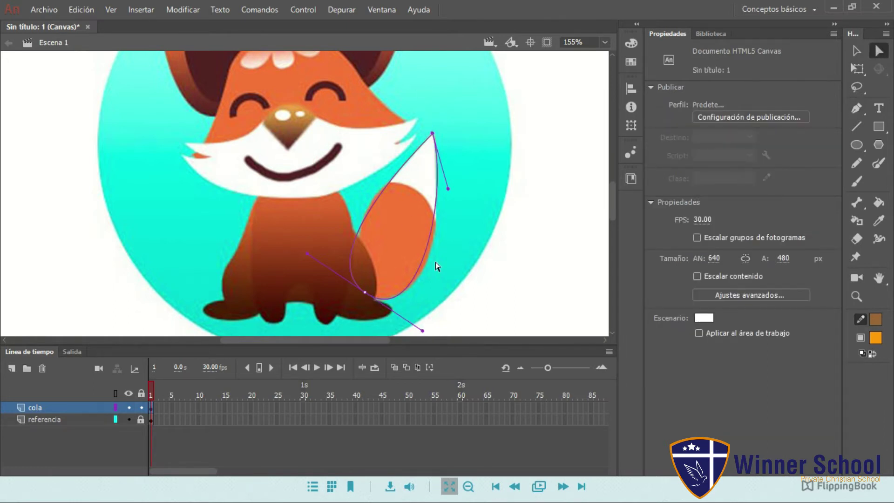
mouse_move(366, 293)
left_mouse_down()
mouse_move(378, 295)
mouse_move(368, 294)
left_mouse_up()
left_click_drag(448, 188, 453, 206)
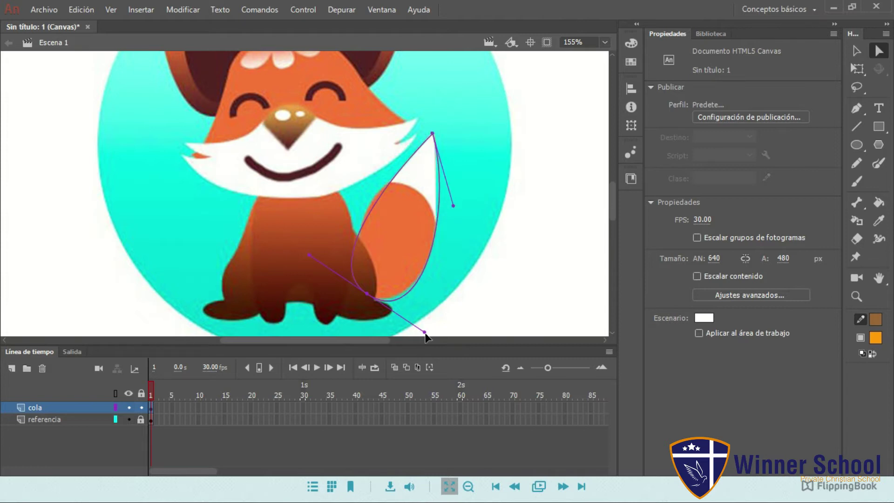
mouse_move(425, 333)
left_mouse_down()
mouse_move(426, 343)
mouse_move(424, 323)
left_mouse_up()
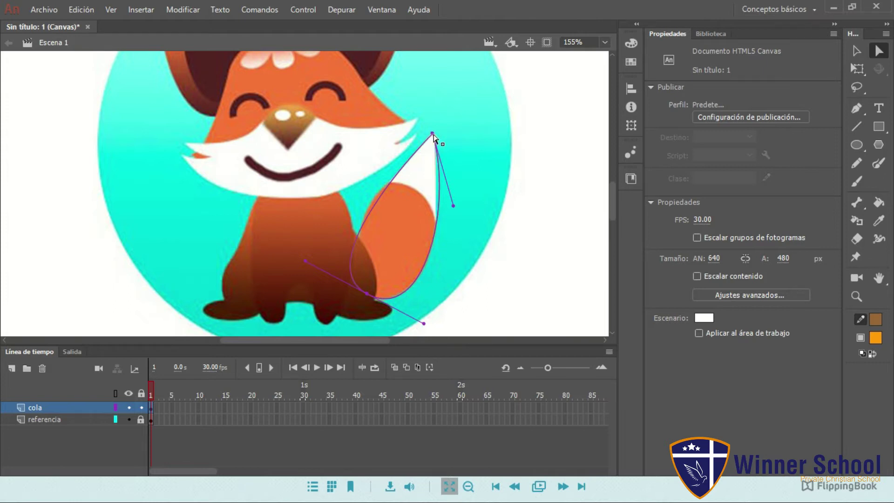
left_click_drag(306, 262, 314, 237)
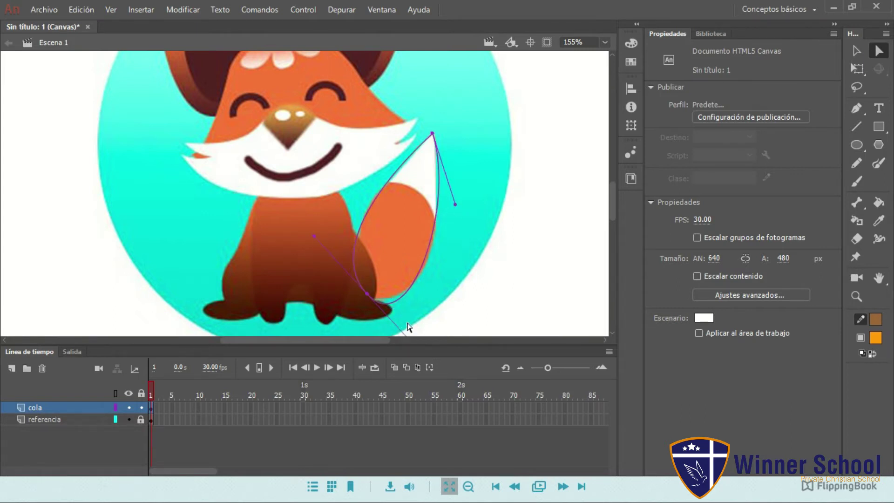
scroll(407, 326, "down", 3)
mouse_move(409, 255)
left_mouse_down()
mouse_move(429, 242)
mouse_move(410, 245)
left_mouse_up()
scroll(431, 204, "up", 3)
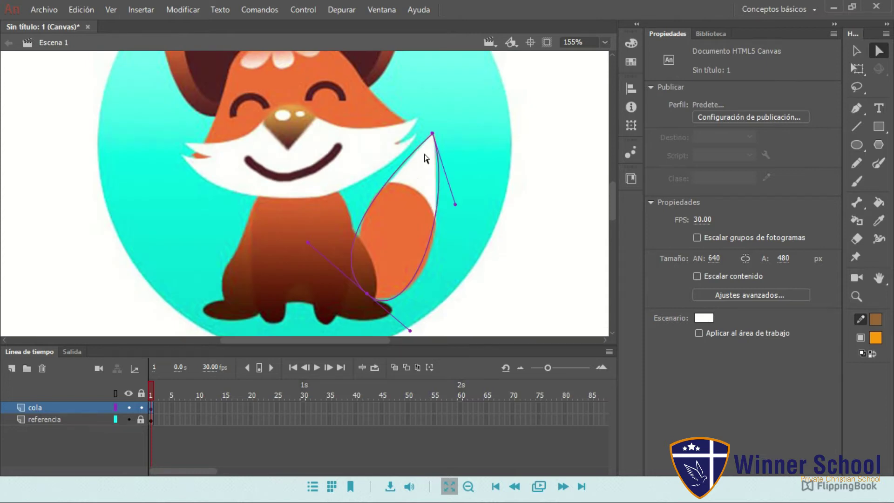
left_click(473, 199)
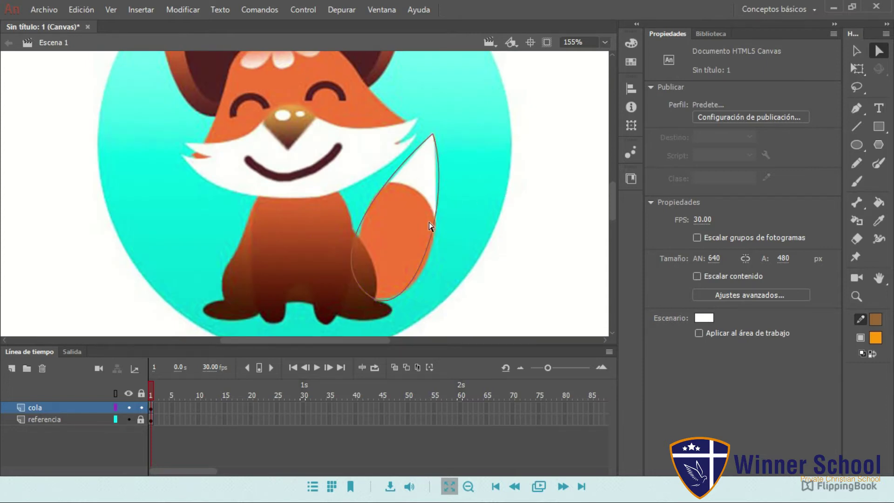
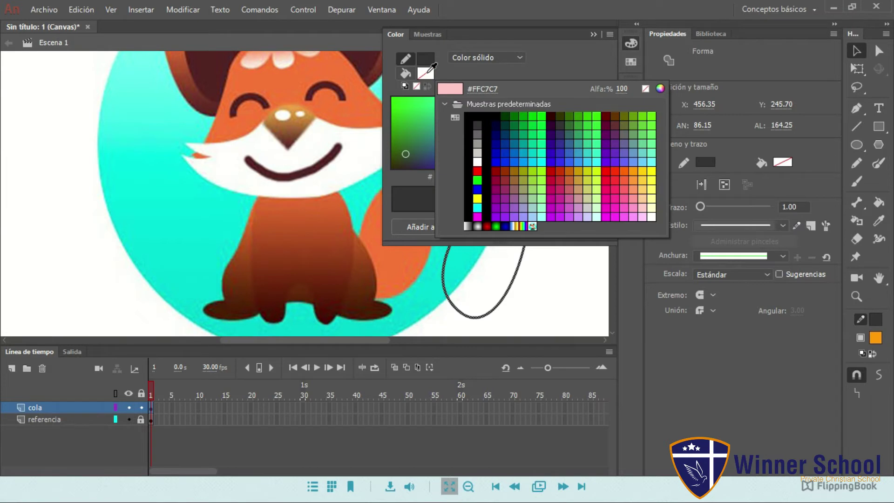
Sample the orange of the reference image's tail (F17734) as the solid fill color
left_click(429, 70)
left_click(427, 74)
left_click(403, 260)
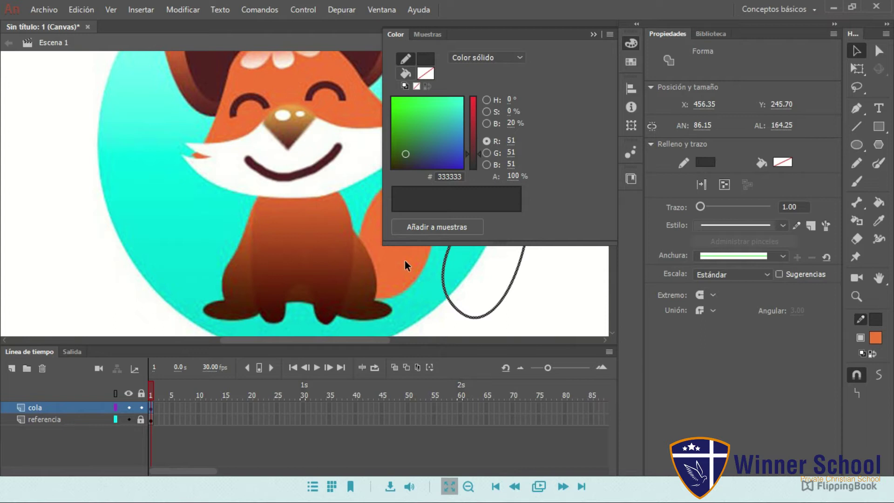
left_click(40, 420)
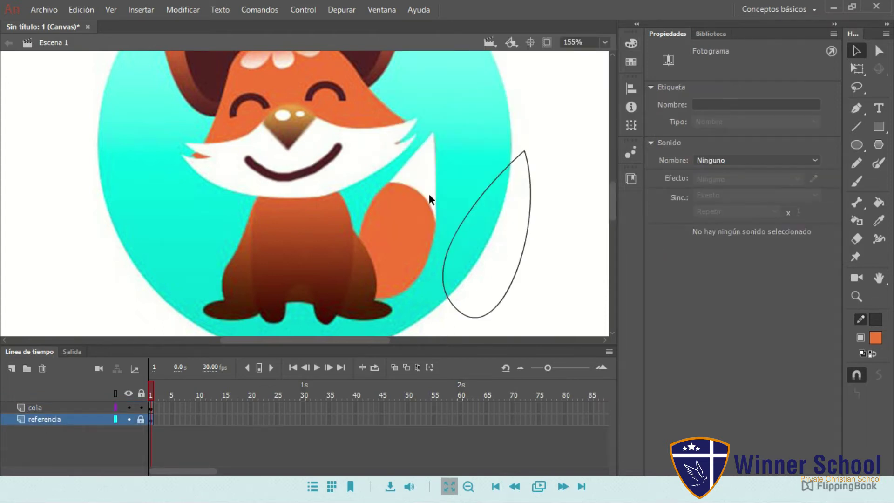
left_click(631, 42)
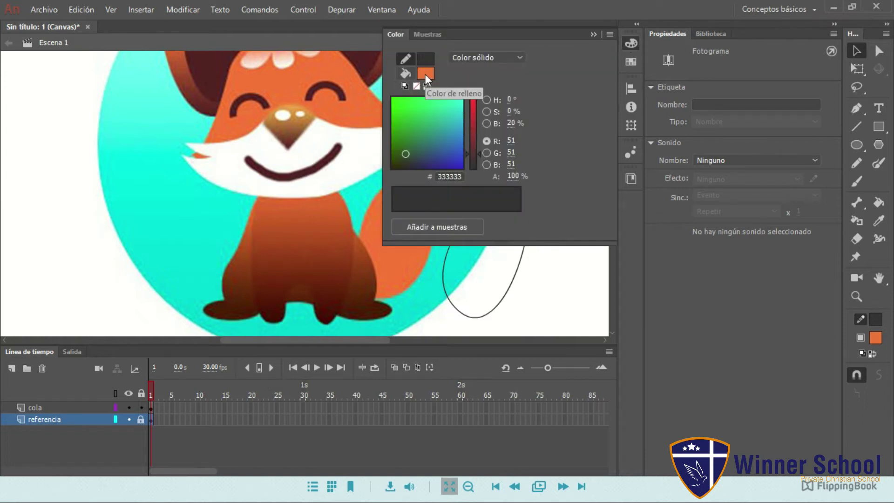
left_click(406, 73)
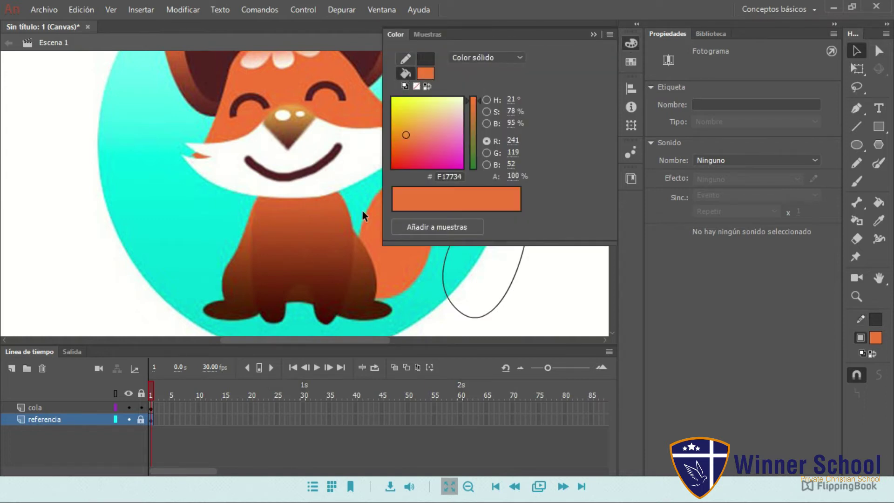
left_click(392, 272)
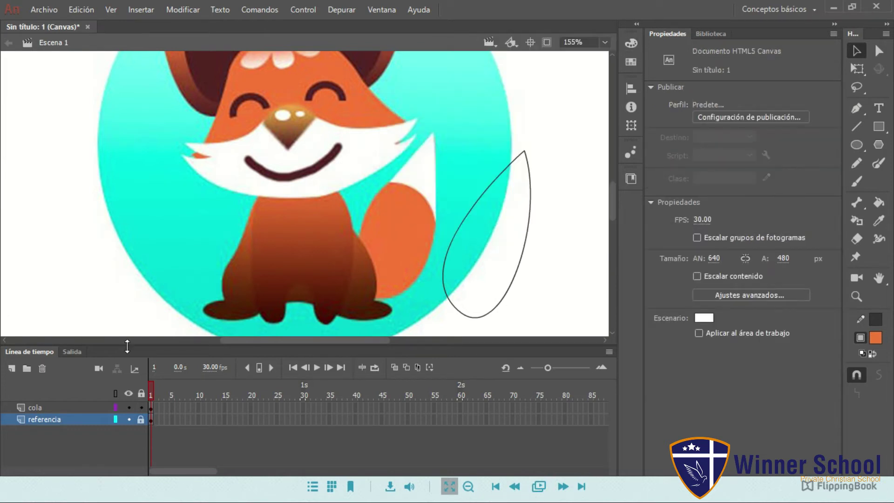
Fill the tail outline on the cola layer with the sampled orange using the Paint Bucket, and deselect the shape
left_click(46, 408)
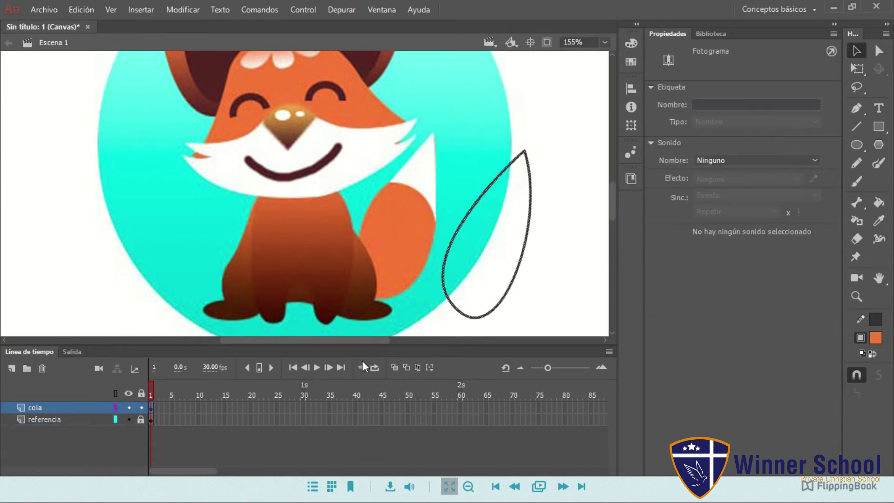
left_click(516, 276)
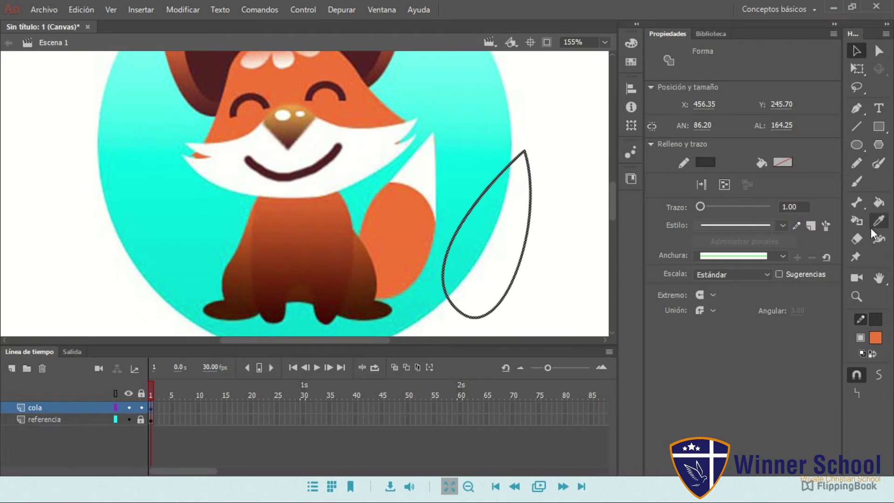
left_click(879, 205)
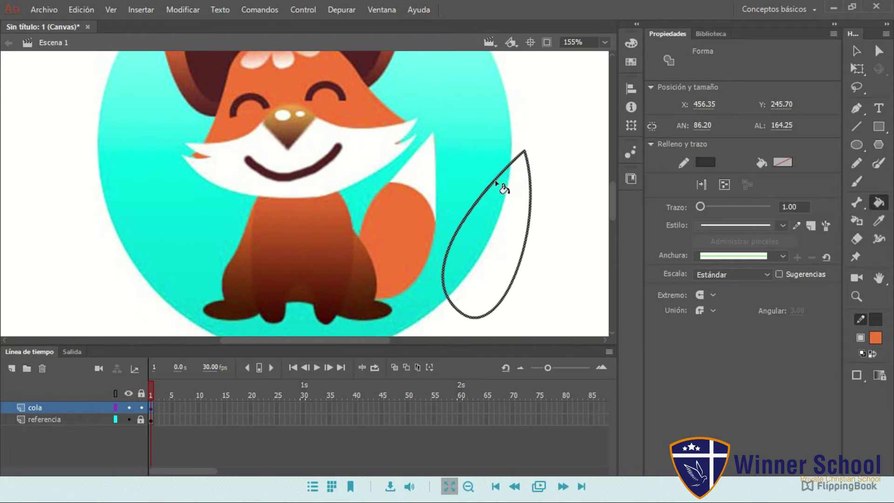
left_click(502, 221)
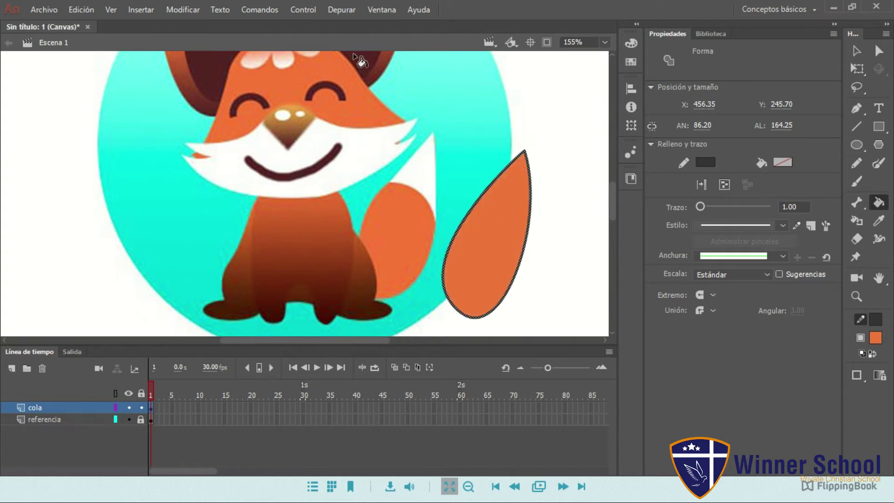
left_click(857, 52)
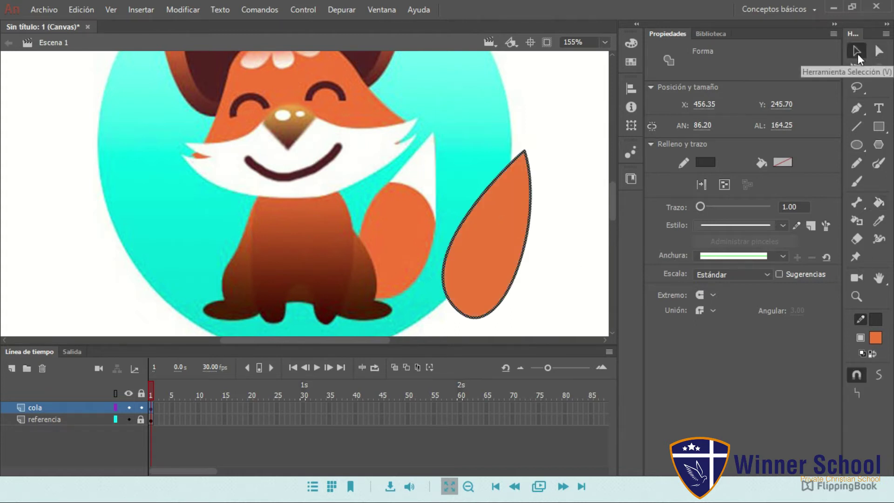
left_click(533, 209)
left_click(525, 254)
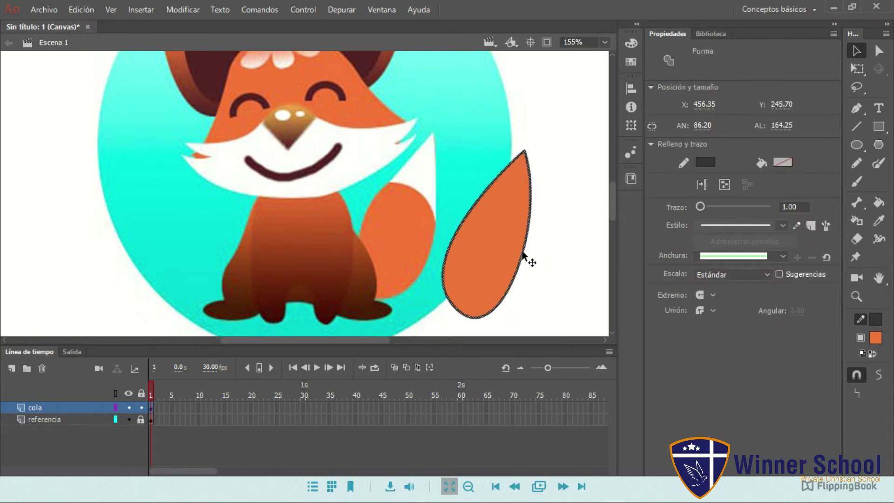
left_click(558, 245)
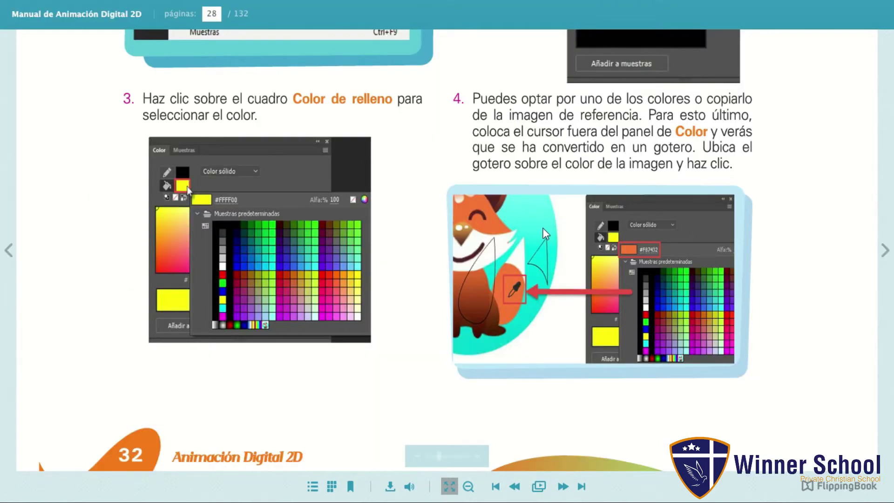
Review the Manual de Animación Digital 2D through page 29 on applying the fill color and dividing the tail with the Línea tool
scroll(513, 298, "down", 2)
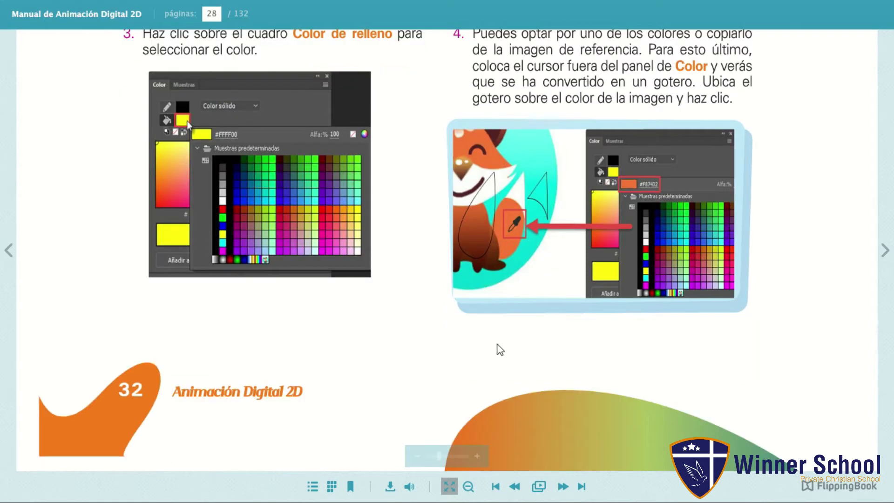
left_click(886, 254)
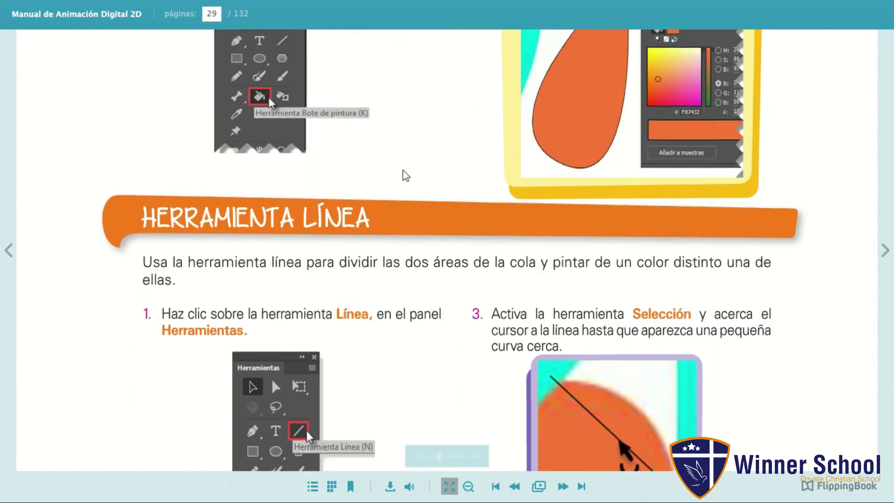
scroll(405, 176, "up", 5)
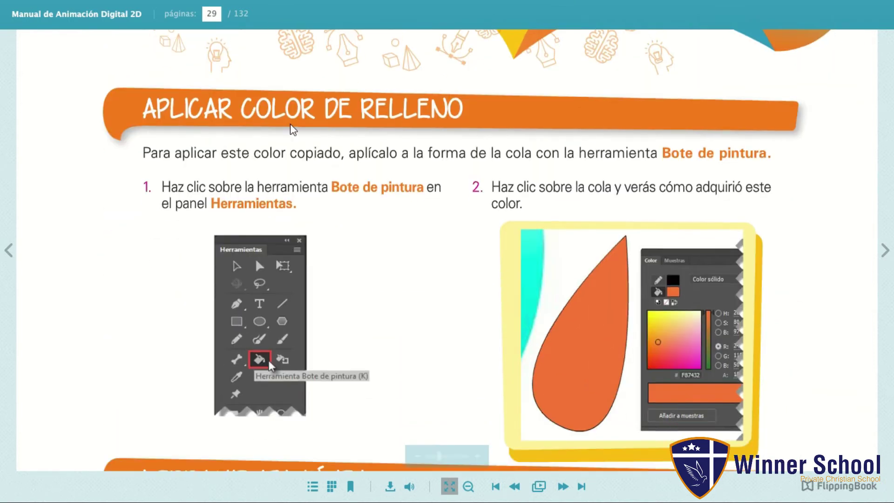
scroll(553, 295, "down", 1)
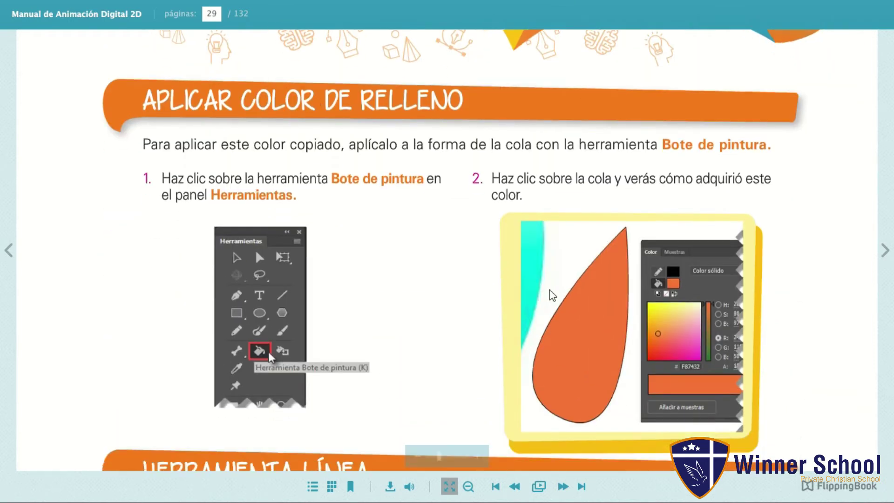
scroll(553, 295, "down", 10)
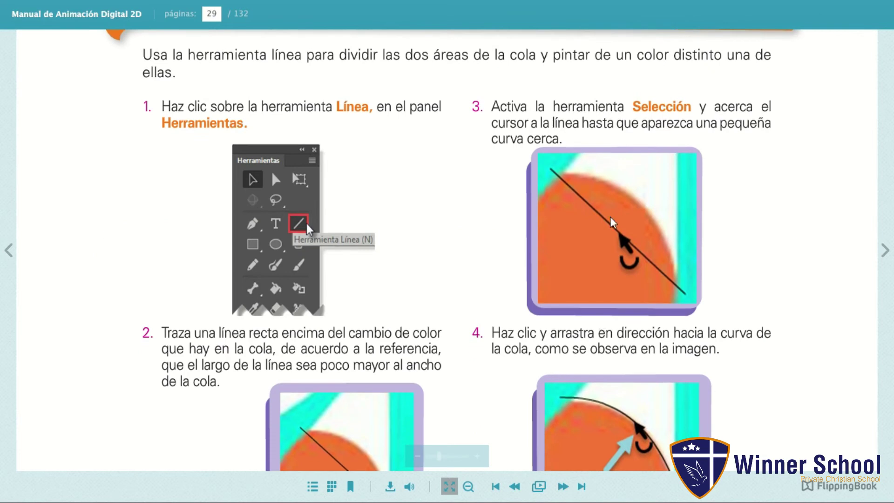
scroll(511, 319, "down", 3)
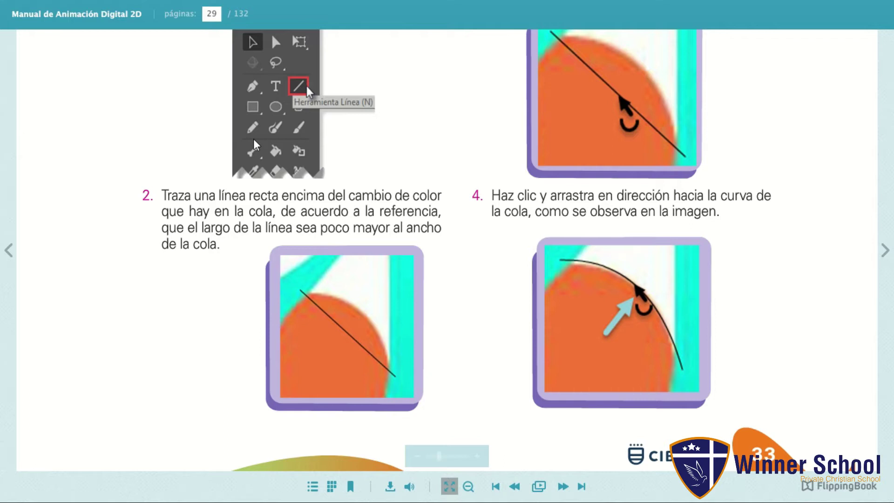
scroll(606, 242, "down", 2)
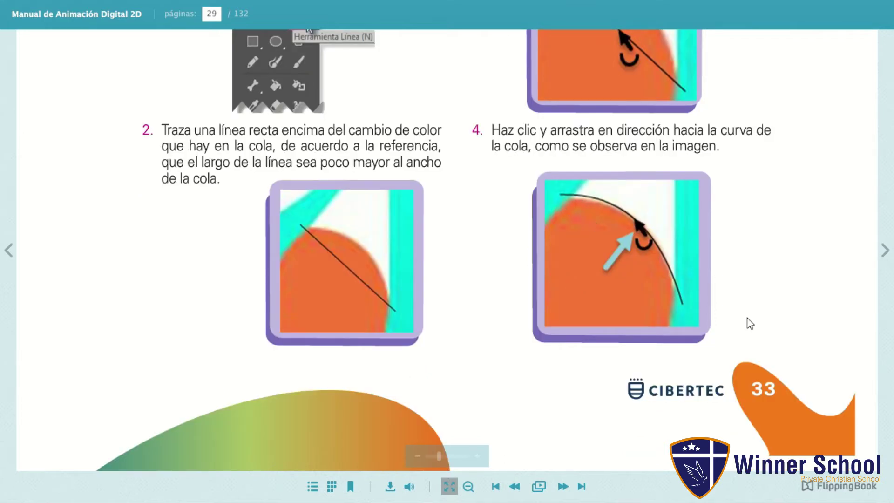
scroll(437, 248, "up", 2)
scroll(426, 248, "up", 4)
scroll(419, 252, "up", 5)
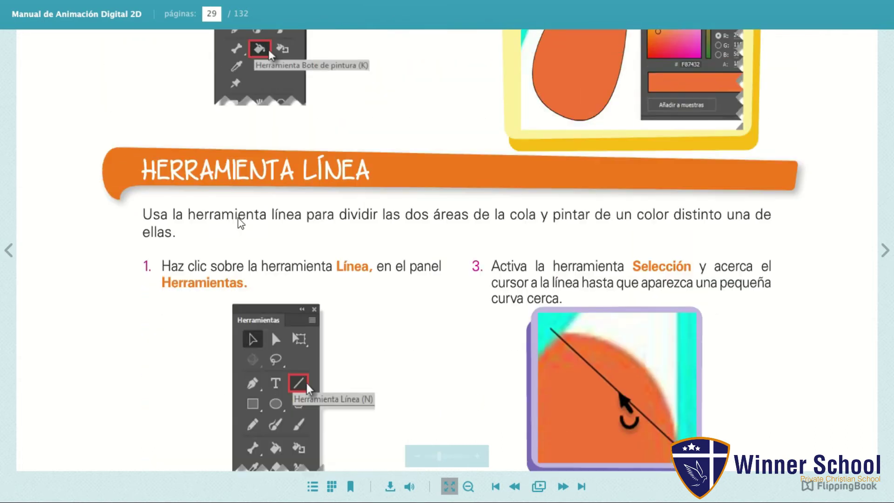
scroll(292, 359, "down", 3)
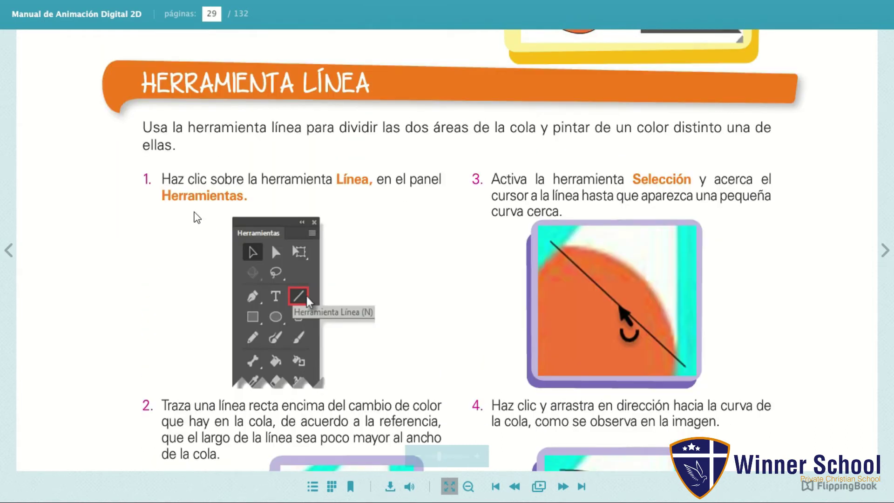
Try to divide the orange tail with a straight line drawn across it with the Line tool, and inspect it with the Subselection tool
scroll(305, 340, "down", 3)
scroll(307, 340, "down", 3)
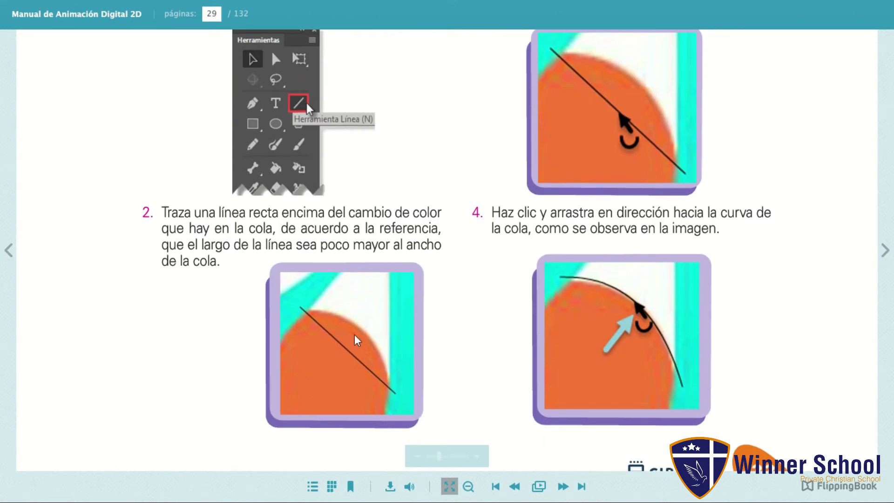
scroll(624, 205, "up", 5)
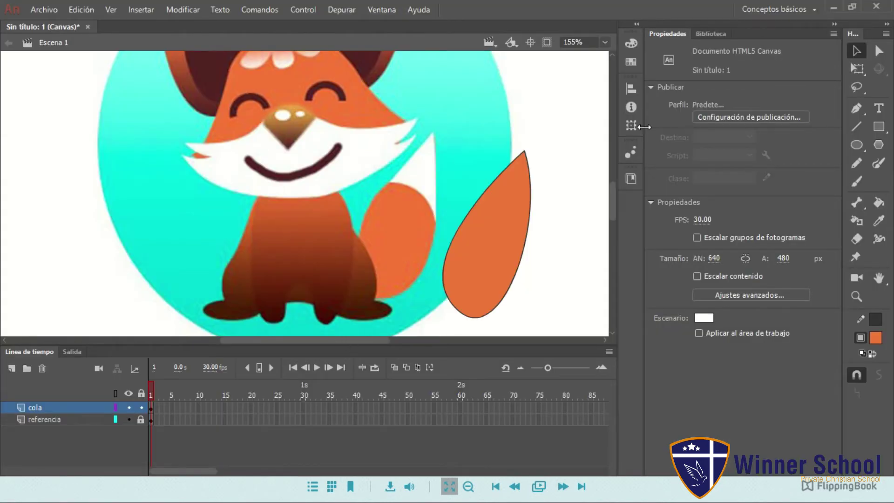
left_click(862, 126)
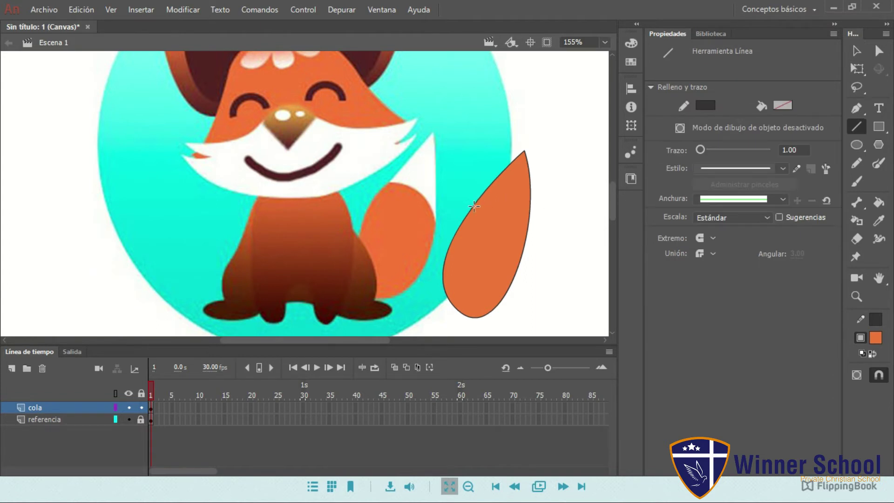
left_click_drag(473, 209, 523, 251)
left_click(878, 53)
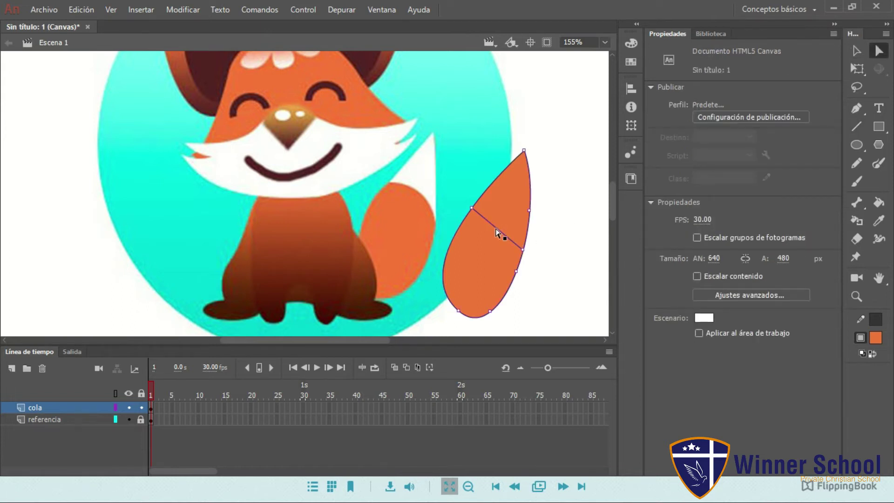
left_click(497, 229)
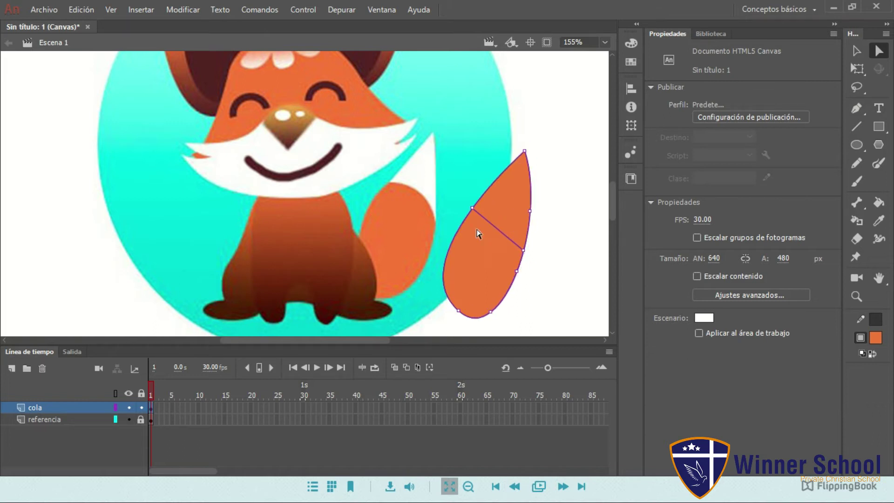
left_click(500, 215)
left_click(561, 243)
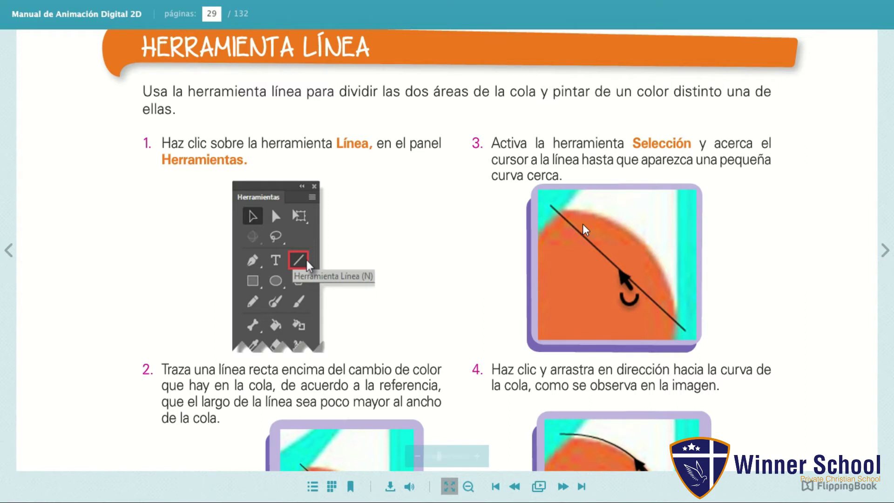
Delete the straight line that crosses the orange tail
scroll(586, 230, "down", 3)
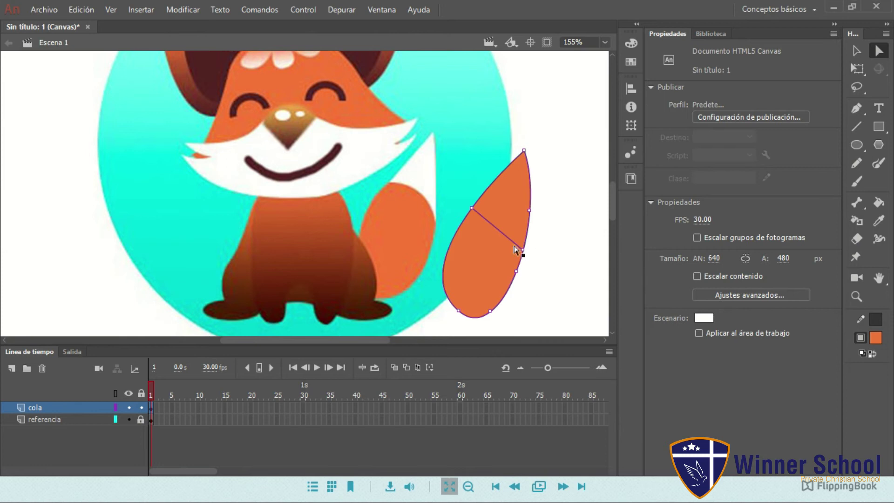
scroll(522, 251, "up", 3)
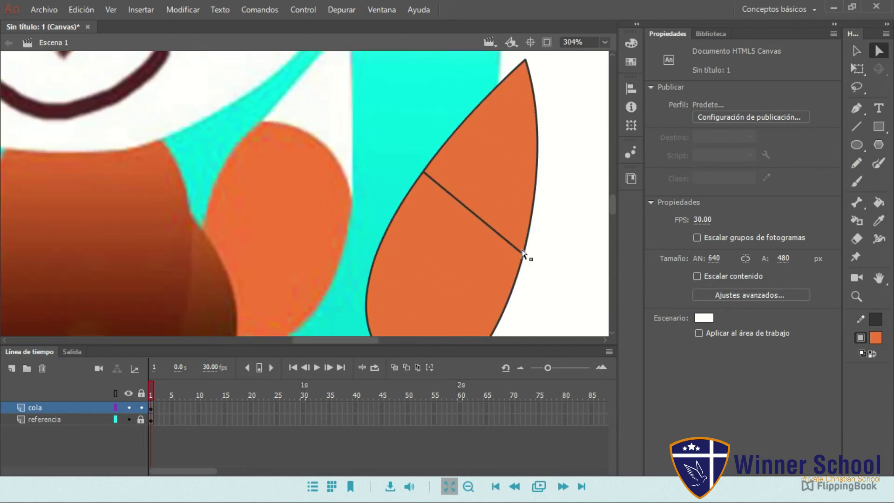
left_click(468, 210)
key("Delete")
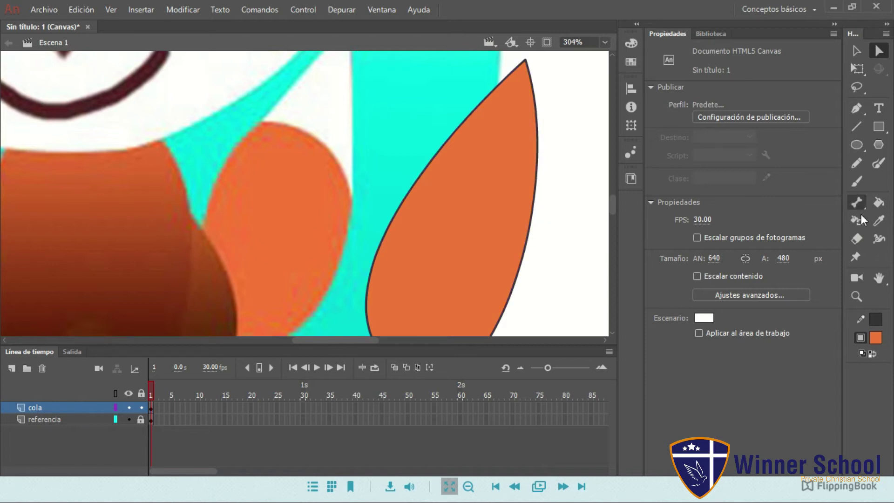
Try tracing the reference tail's color change with a straight line slightly wider than the tail, bent into an arc with the Selection tool
left_click(857, 127)
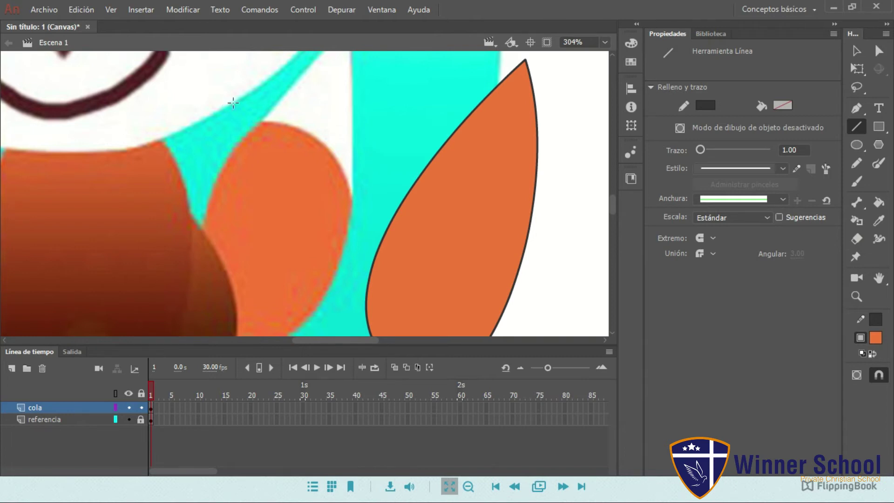
left_click_drag(236, 104, 356, 188)
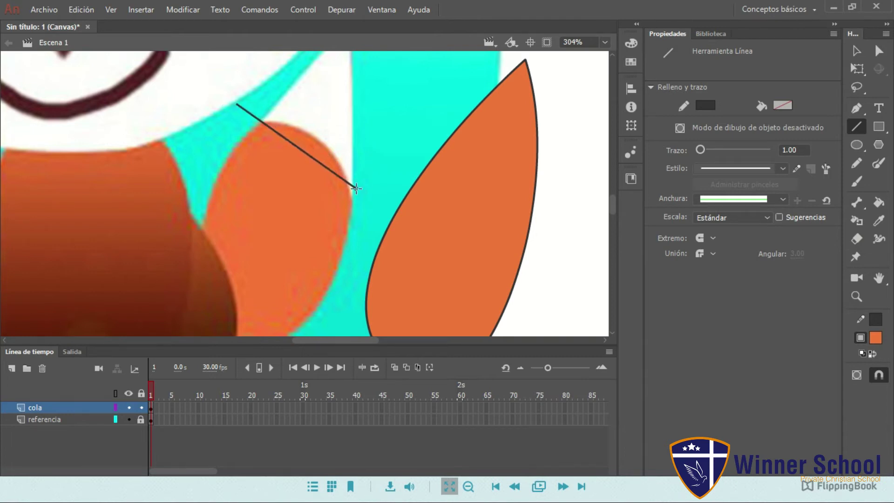
left_click(878, 55)
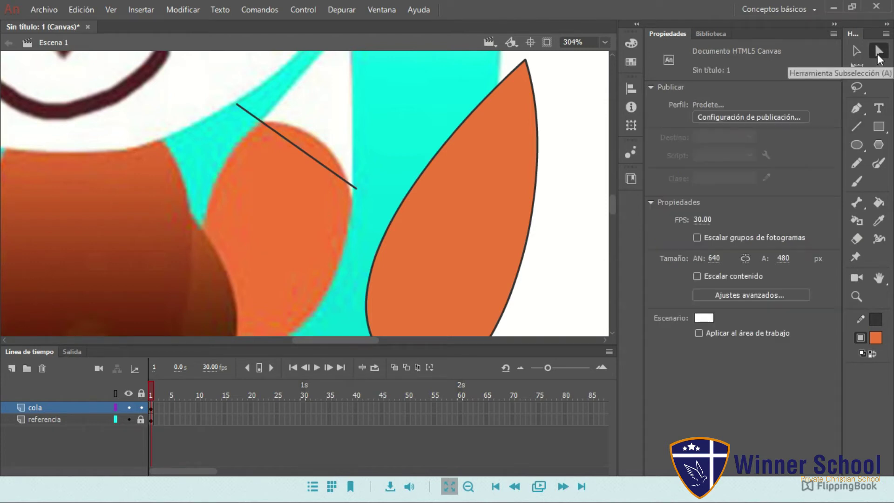
left_click(857, 50)
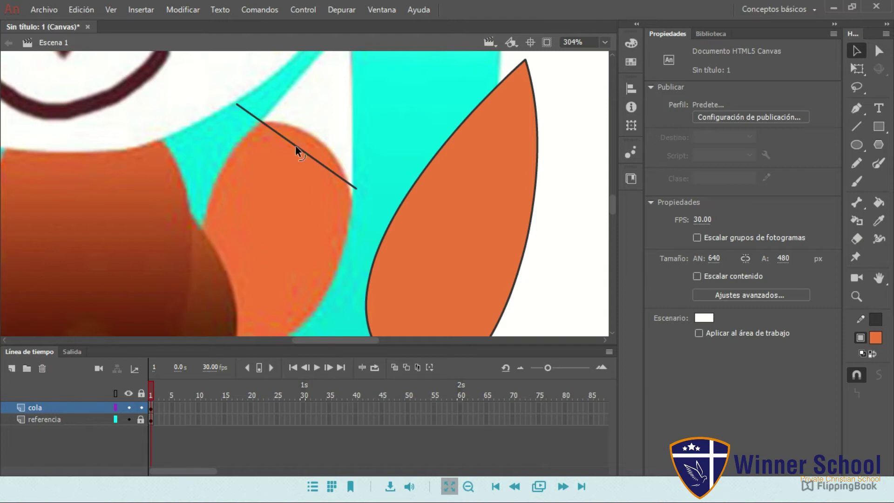
left_click_drag(301, 140, 307, 130)
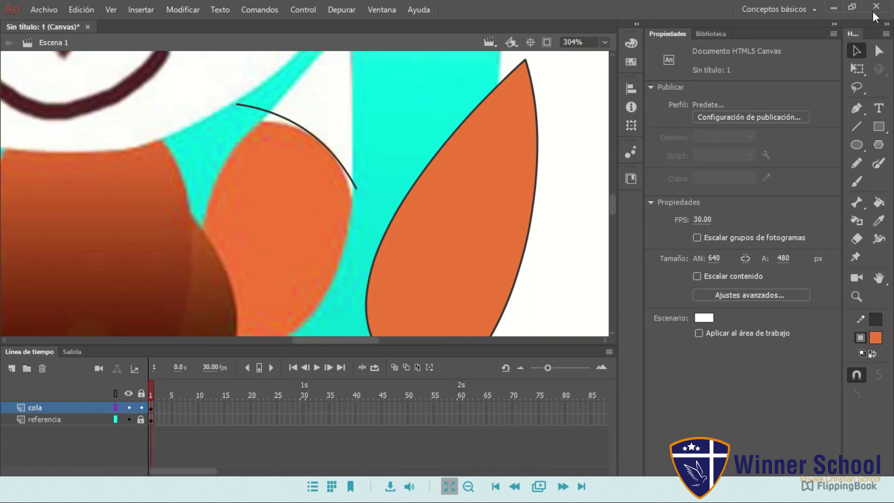
mouse_move(371, 18)
left_click(358, 40)
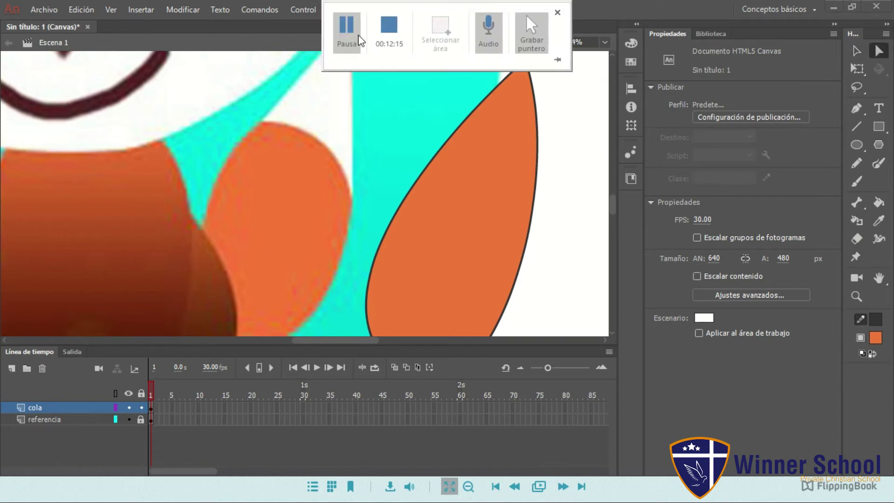
Draw a line along the reference tail's orange-white boundary and curve it with the Selection tool to match the reference edge
left_click(855, 126)
left_click_drag(255, 118, 353, 195)
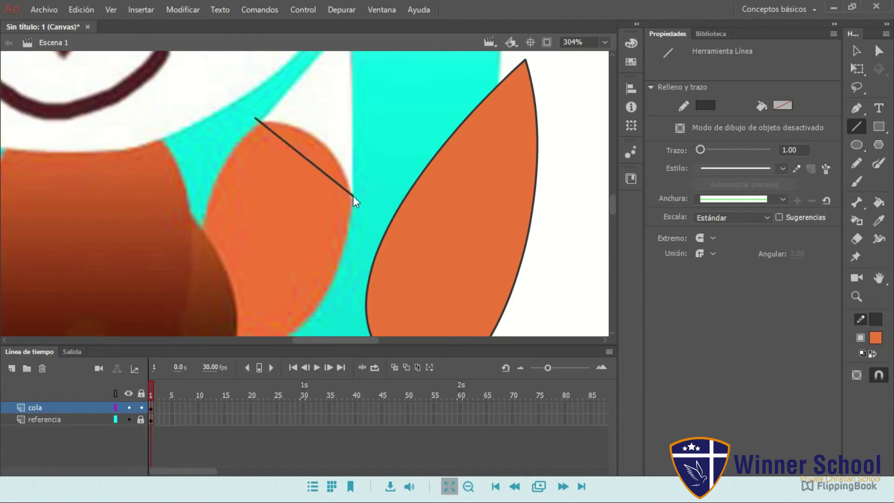
left_click(857, 52)
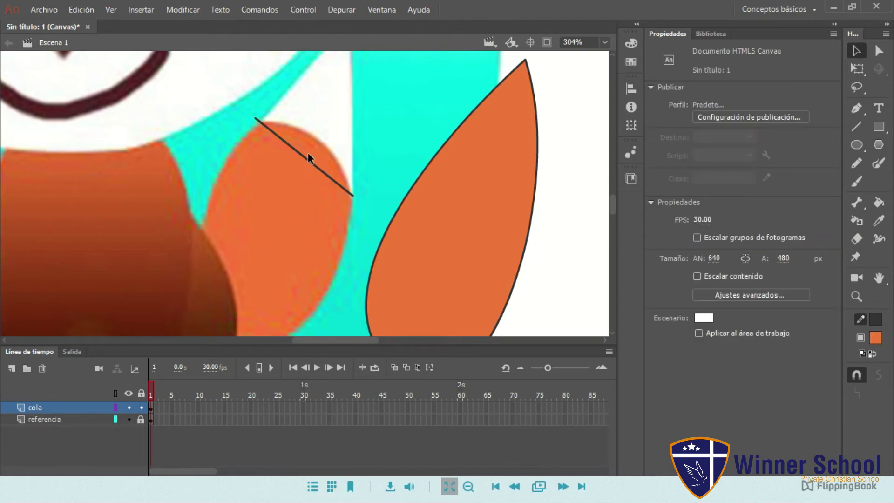
left_click_drag(306, 159, 320, 141)
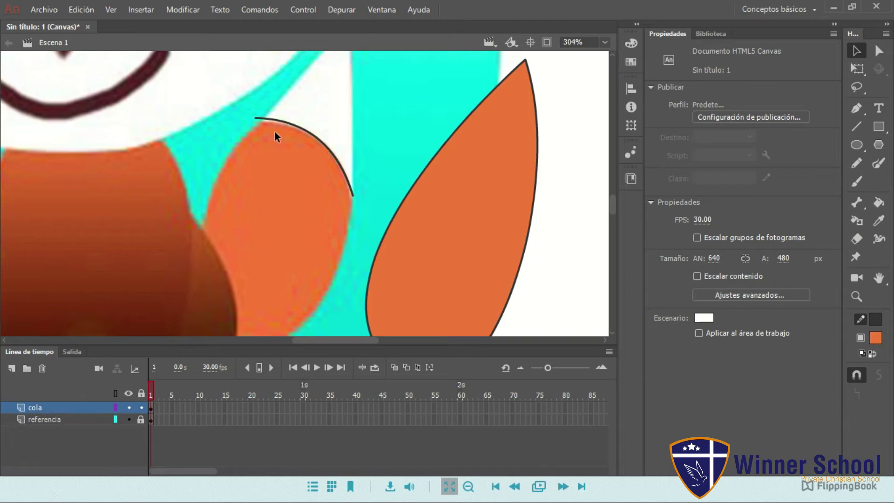
Try to move the boundary curve onto the orange tail and reshape its bend, then undo these changes
left_click(877, 55)
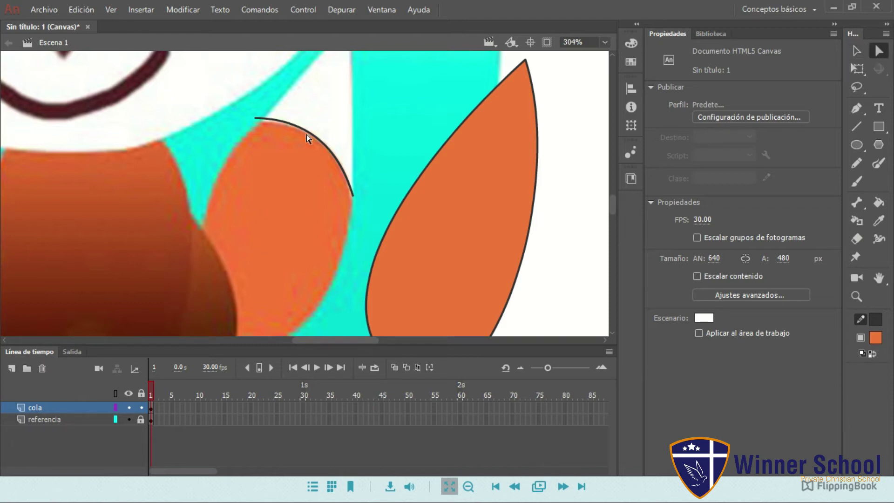
mouse_move(324, 140)
left_mouse_down()
mouse_move(487, 189)
mouse_move(487, 180)
left_mouse_up()
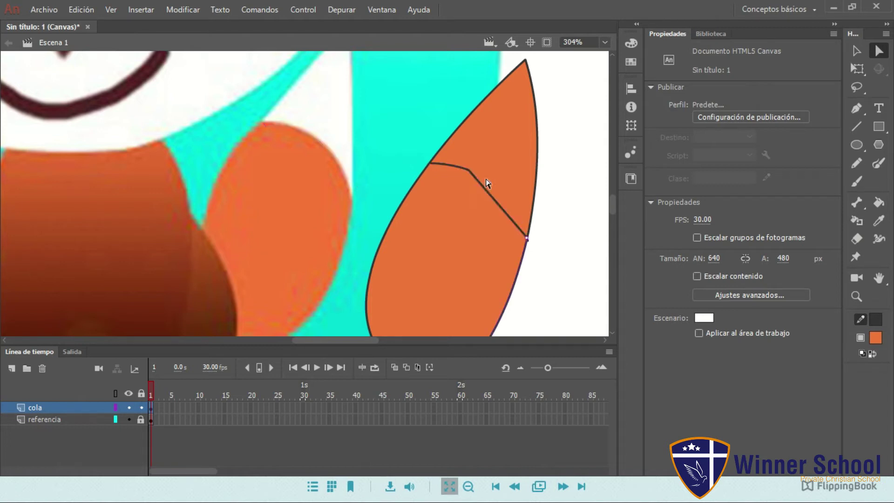
double_click(485, 191)
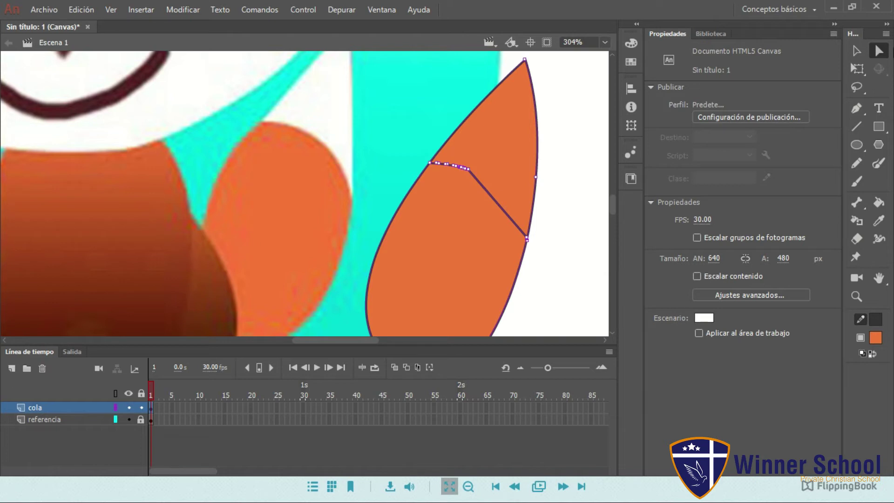
left_click(858, 51)
left_click_drag(477, 179, 468, 160)
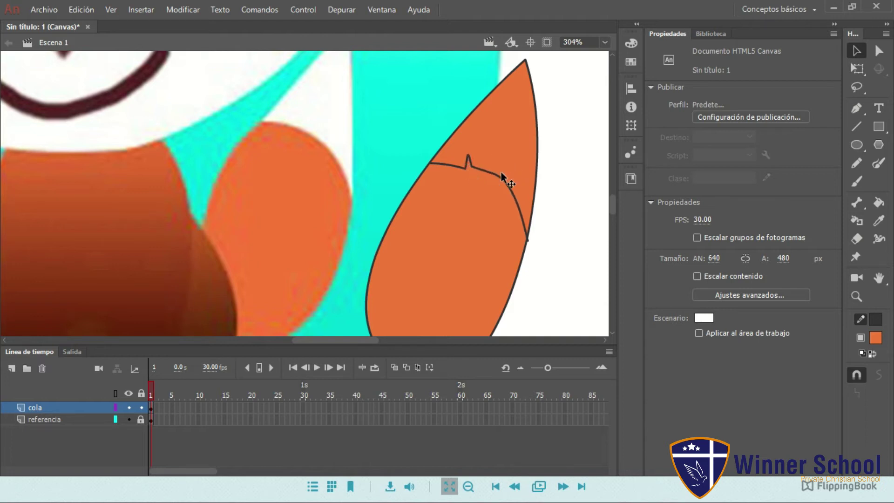
key("ctrl+z")
key("ctrl+z")
key("ctrl+z")
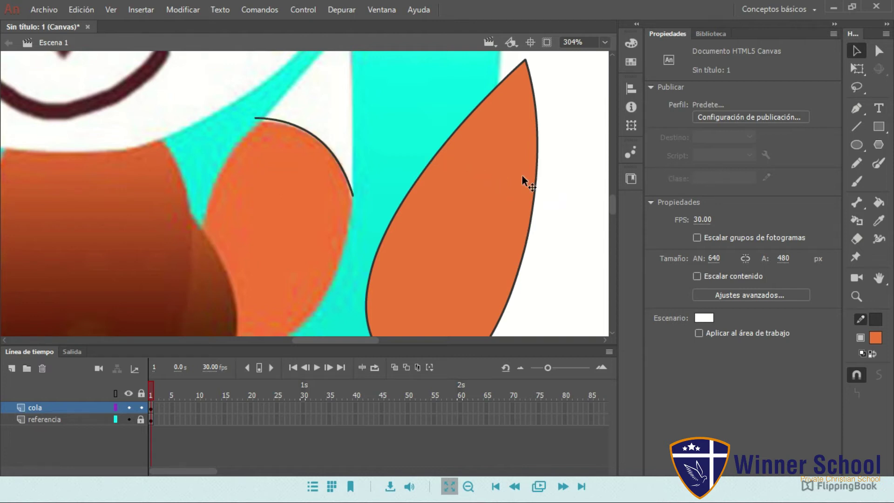
Move the boundary curve from the reference image onto the orange tail with the Subselection tool
key("a")
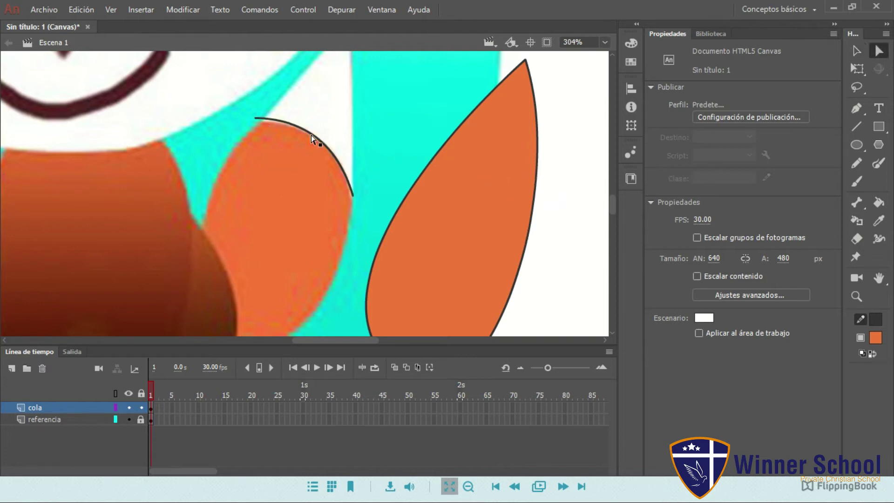
left_click(476, 189)
left_click(481, 198)
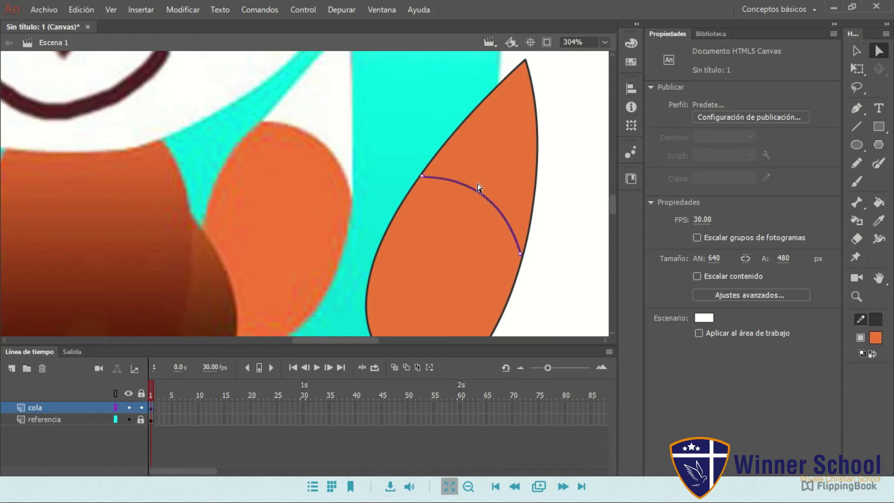
Try shifting the dividing curve up and sideways across the orange tail, then undo the resulting distortion
mouse_move(479, 189)
left_mouse_down()
mouse_move(517, 250)
mouse_move(508, 200)
left_mouse_up()
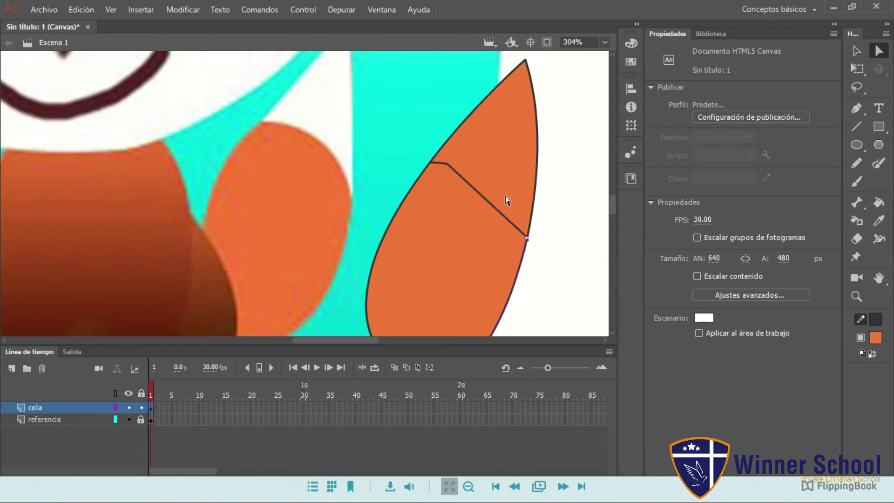
key("ctrl+z")
key("ctrl+z")
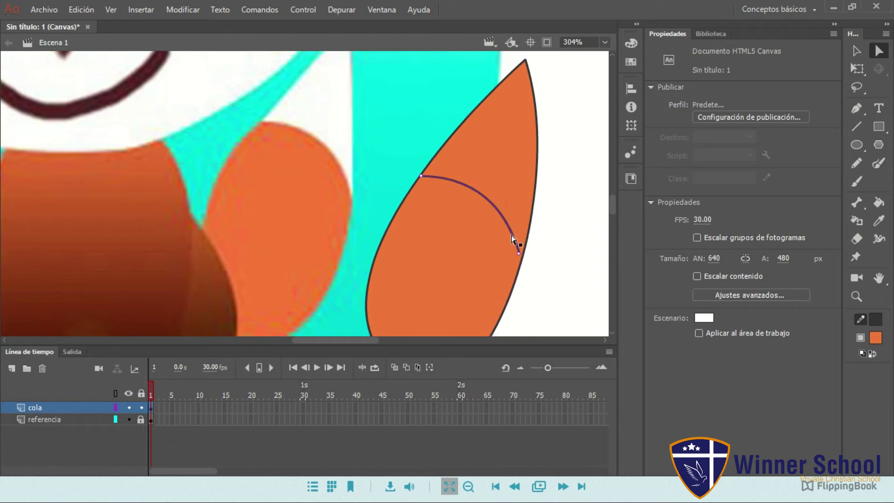
Join both ends of the dividing curve to the orange tail's outline with the Subselection tool, and deselect it
left_click(520, 255)
left_click_drag(524, 262, 525, 261)
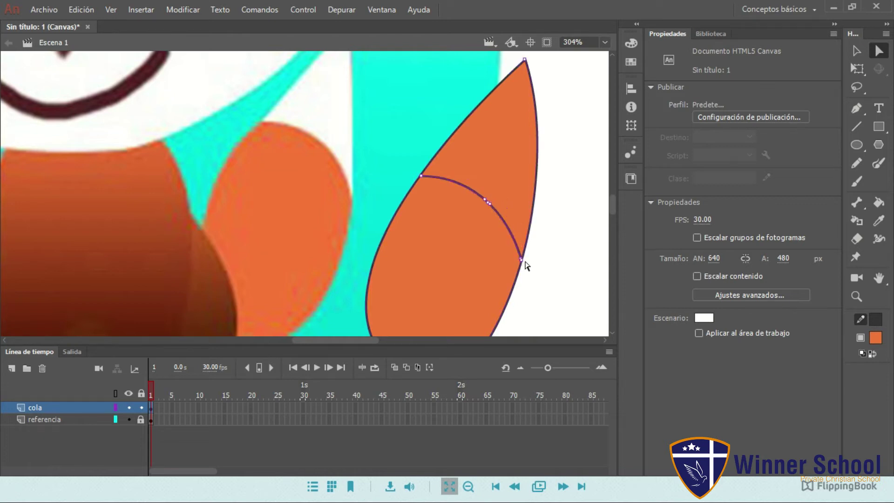
left_click_drag(414, 177, 421, 177)
left_click(569, 210)
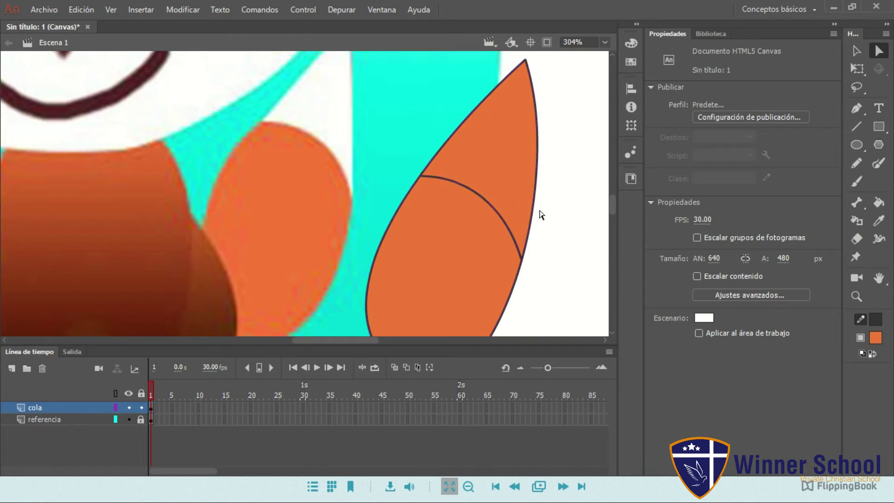
left_click(479, 194)
left_click(495, 216)
scroll(498, 202, "down", 5)
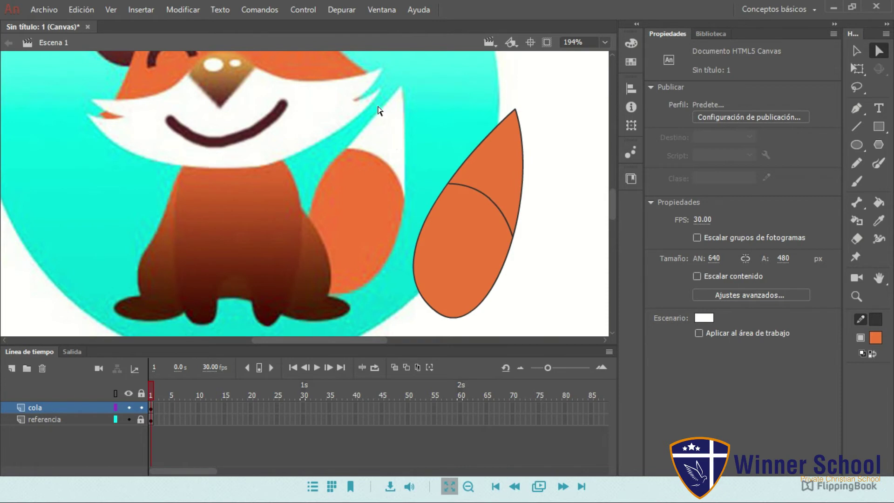
left_click(495, 202)
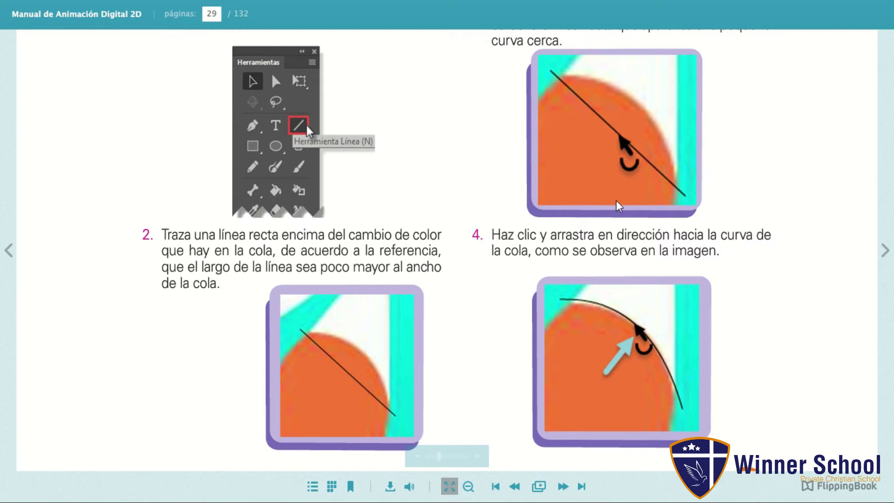
Read the rest of the manual page on bending the line along the tail and go to the next page
scroll(616, 201, "down", 3)
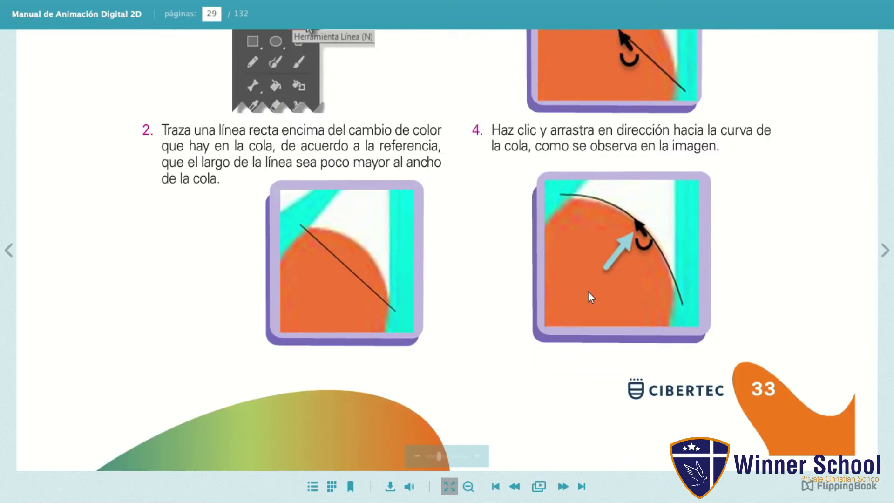
left_click(886, 254)
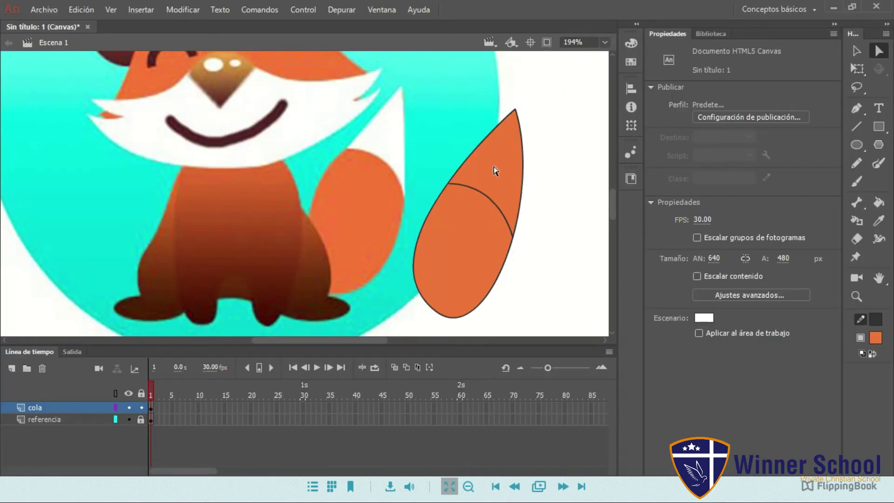
Select the tail's fill and outline segments with the Selection tool to check whether the dividing curve splits the fill
key("a")
left_click(505, 154)
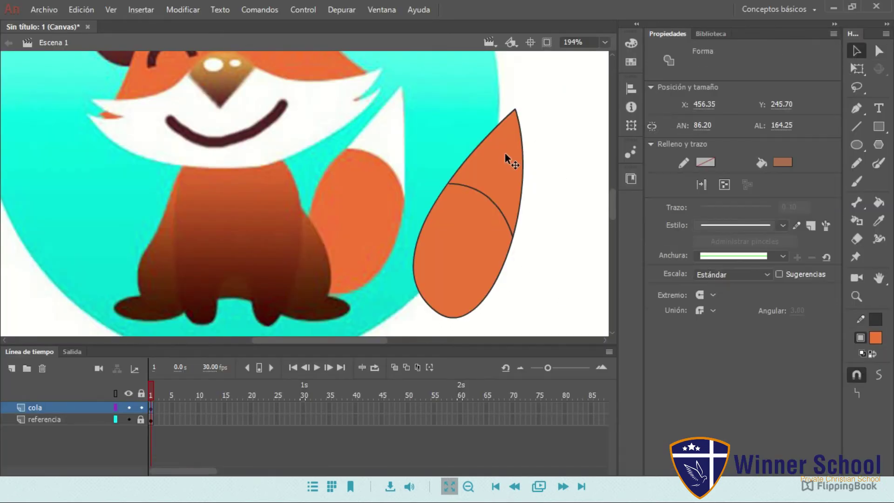
double_click(507, 134)
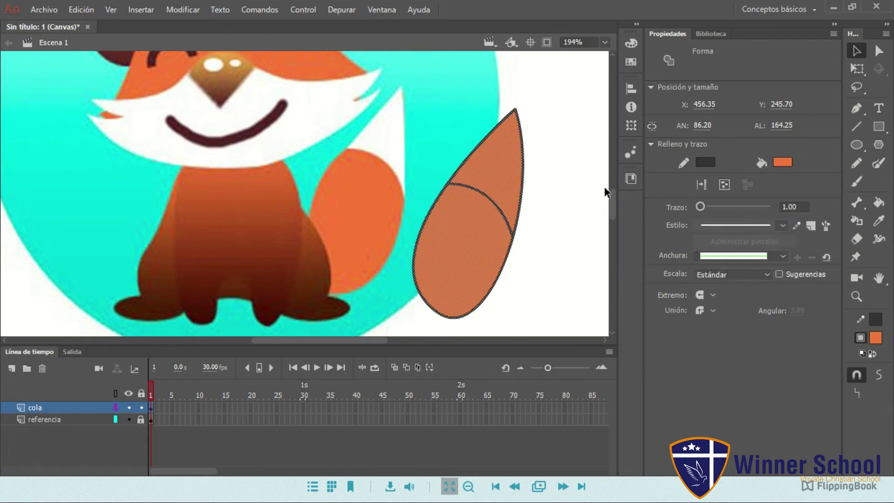
left_click(523, 211)
left_click(520, 215)
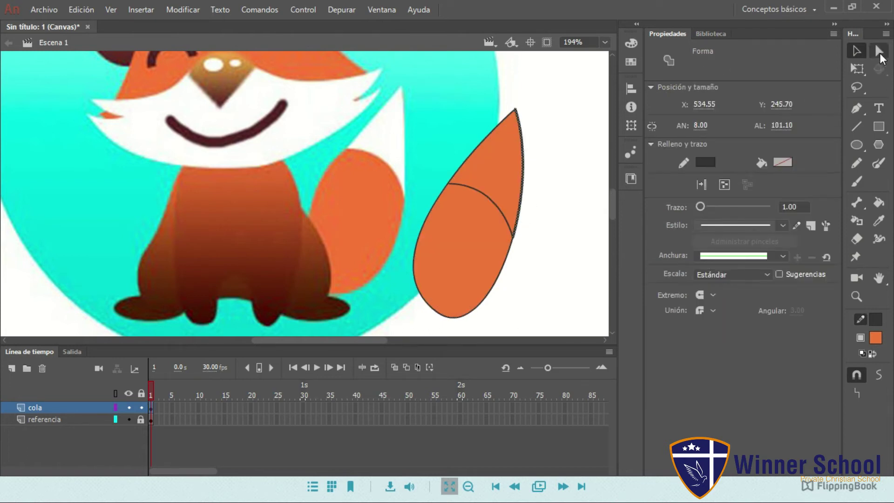
left_click(481, 168)
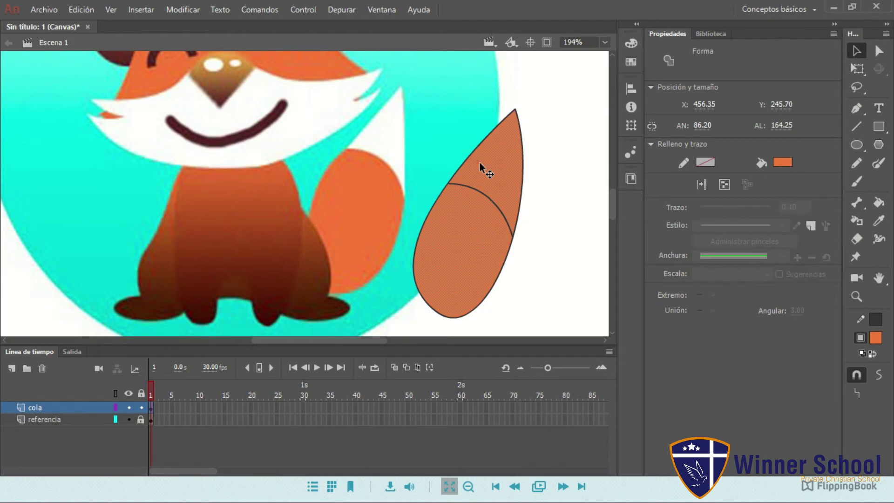
left_click(520, 223)
Move the left end point of the dividing curve onto the centre of the tail's outline with the Subselection tool, and deselect it
left_click(465, 190)
scroll(466, 195, "up", 8)
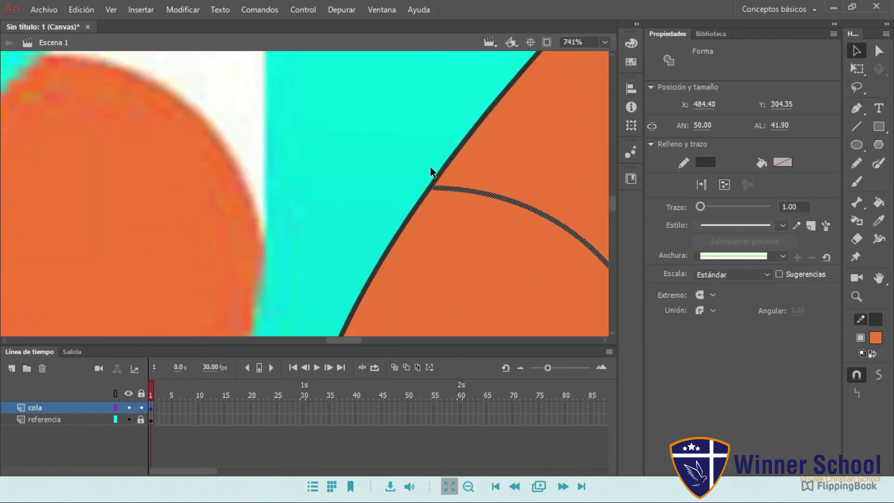
scroll(445, 212, "up", 4)
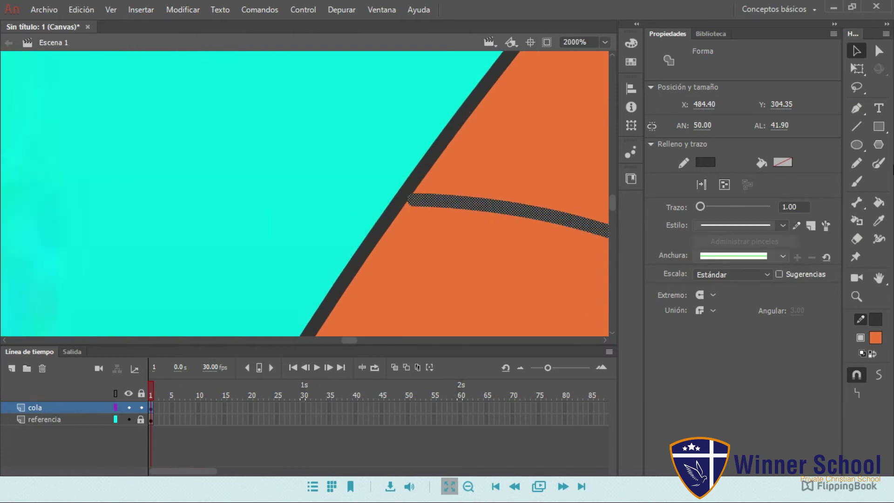
left_click(880, 51)
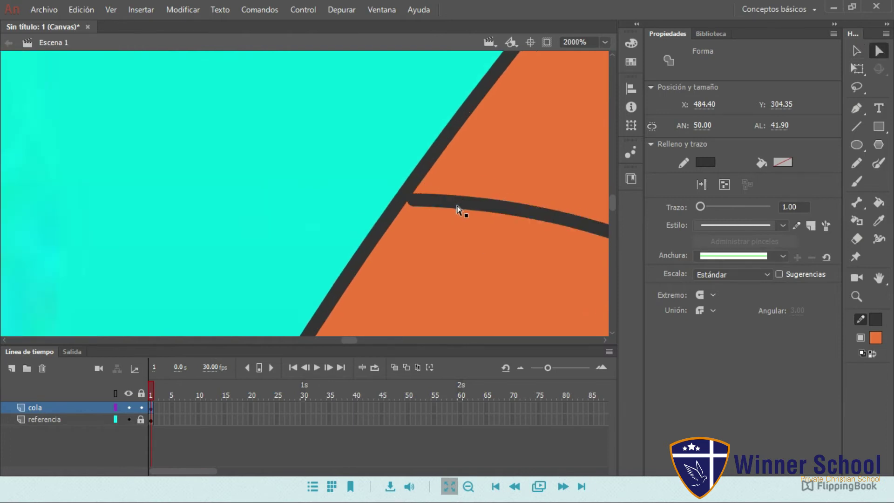
left_click(428, 202)
left_click(414, 201)
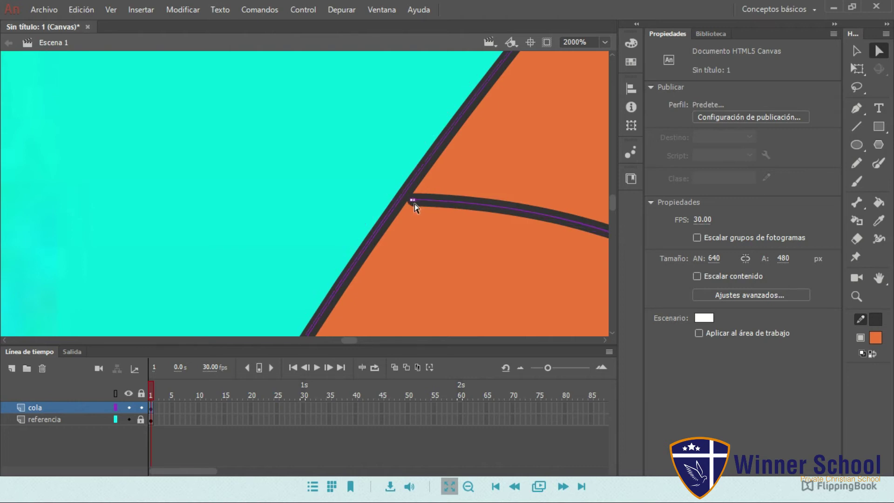
left_click(431, 218)
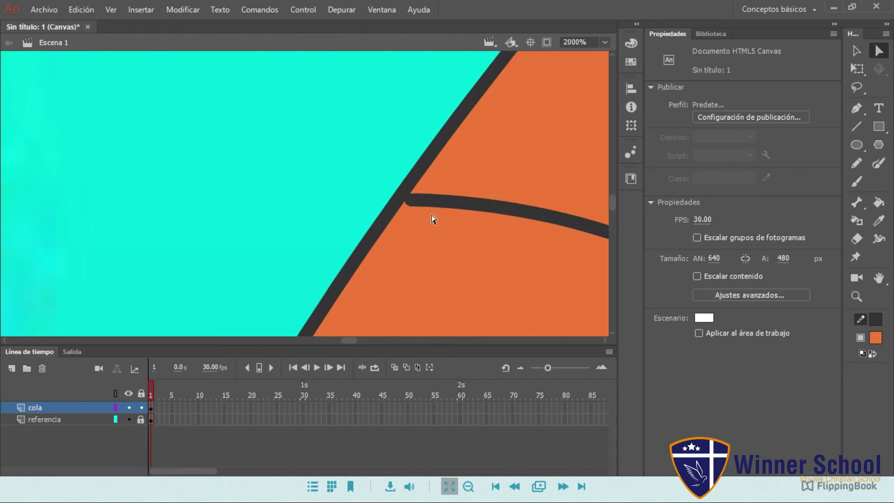
left_click(411, 201)
left_click_drag(412, 204, 401, 198)
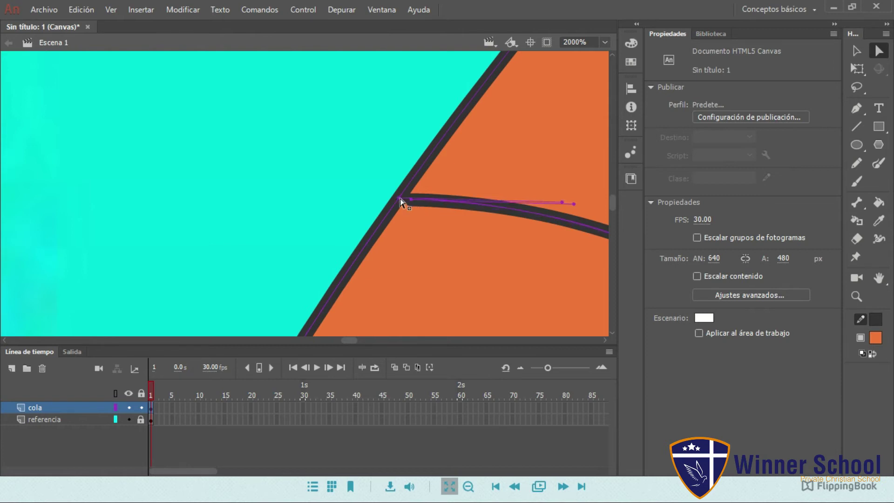
left_click(357, 160)
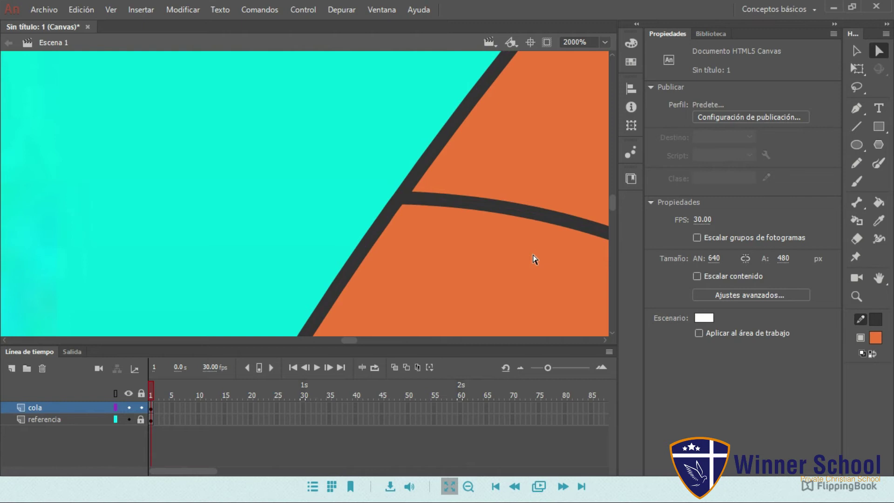
Try adjusting the dividing curve's right end point on the tail's outline with the Subselection tool, and undo the changes
left_click_drag(281, 158, 323, 247)
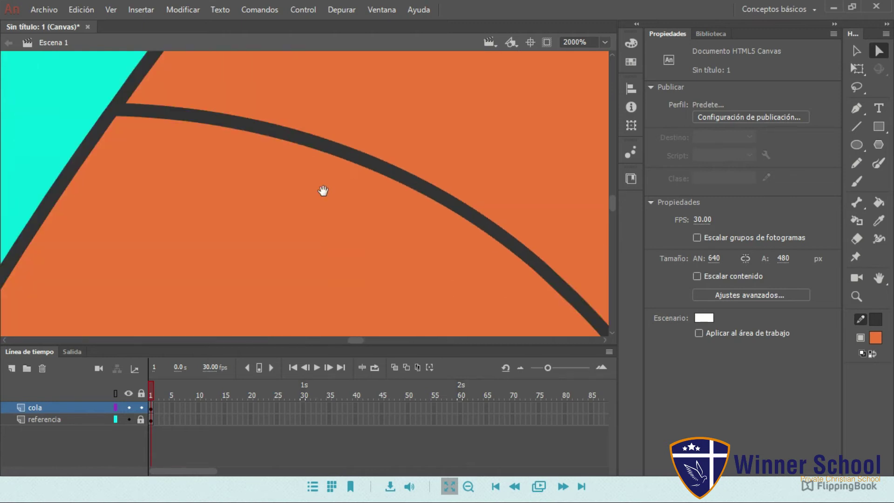
mouse_move(395, 219)
left_mouse_down()
mouse_move(270, 149)
mouse_move(334, 58)
left_mouse_up()
left_click_drag(516, 332, 461, 167)
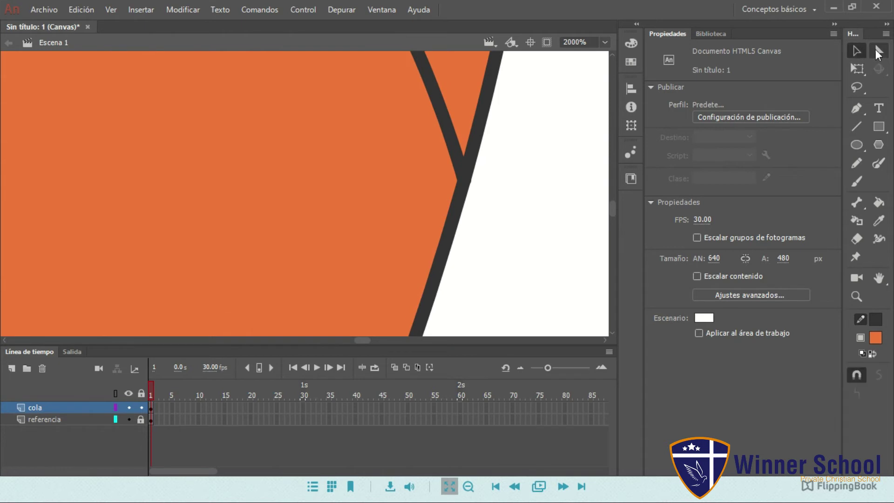
left_click(450, 131)
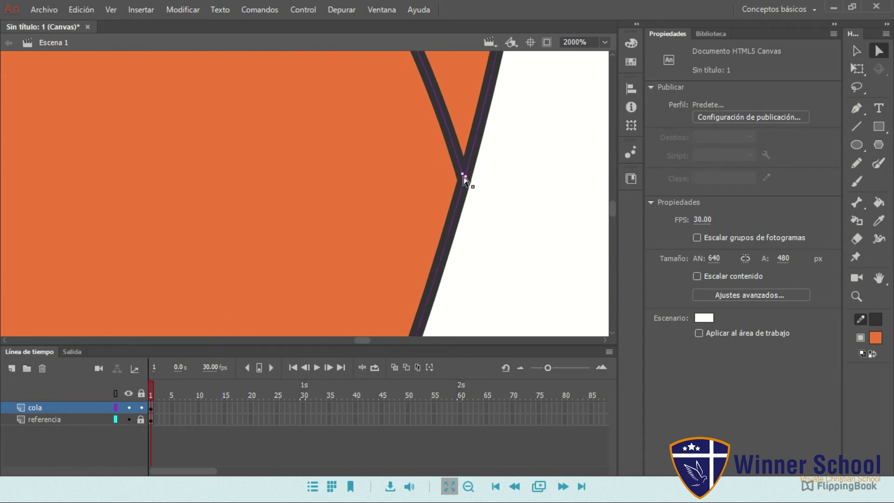
scroll(468, 182, "right", 5)
scroll(299, 193, "up", 1)
scroll(299, 194, "left", 1)
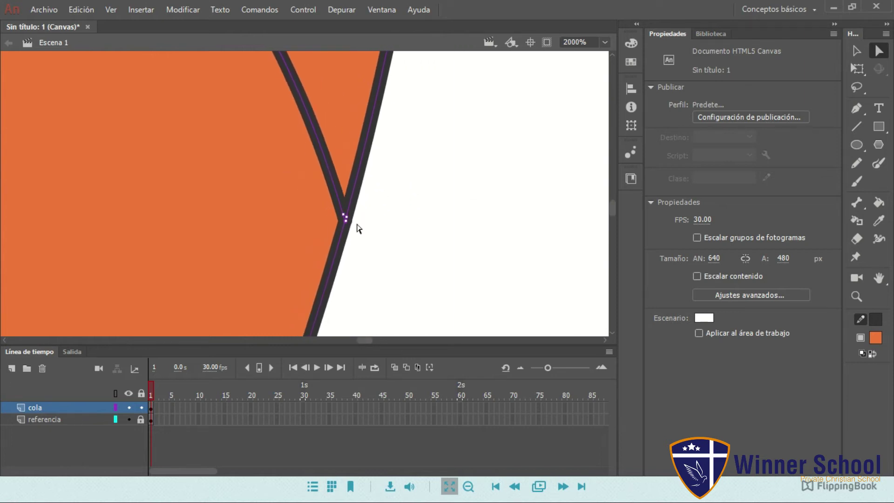
left_click(346, 222)
key("ctrl+z")
key("ctrl+z")
key("ctrl+z")
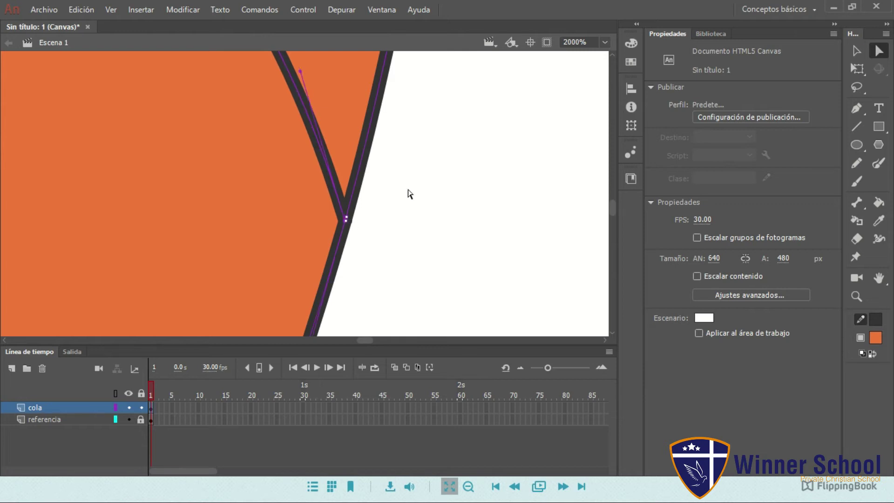
key("ctrl+z")
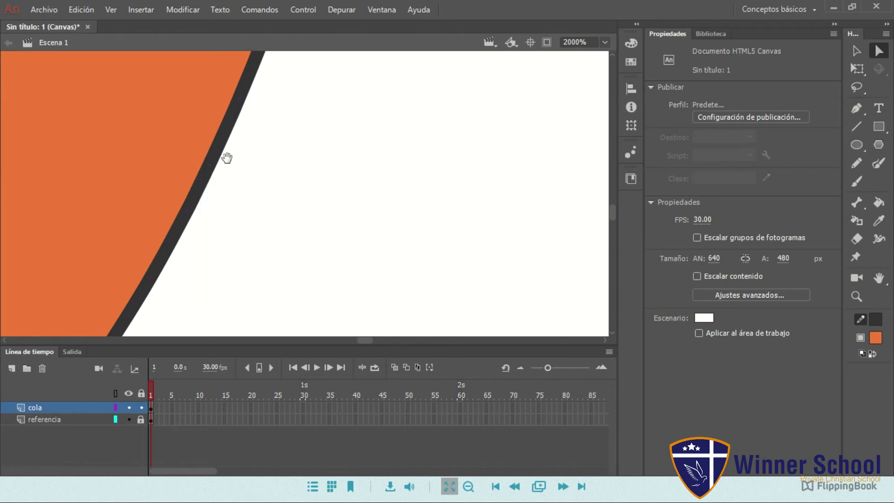
Fill the tail's tip above the dividing curve with white (#FFFFFF) and deselect it
left_click_drag(226, 157, 529, 323)
scroll(300, 155, "down", 10)
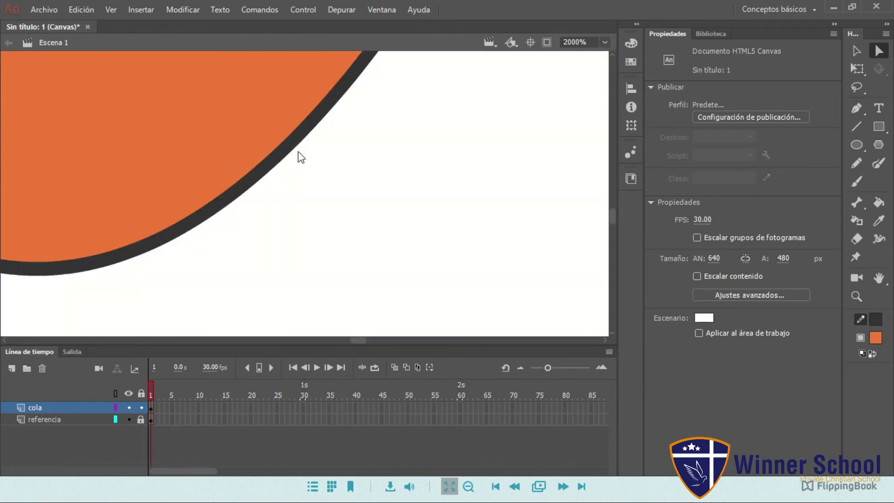
scroll(279, 172, "down", 5)
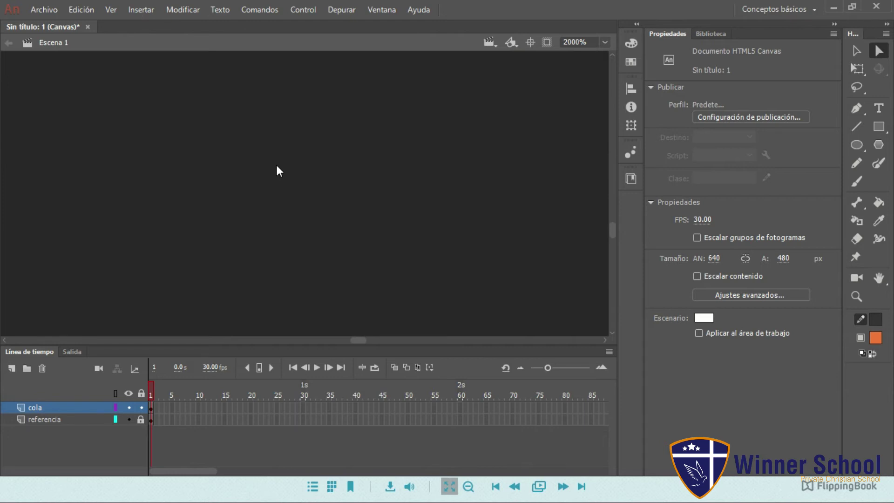
scroll(280, 165, "down", 10)
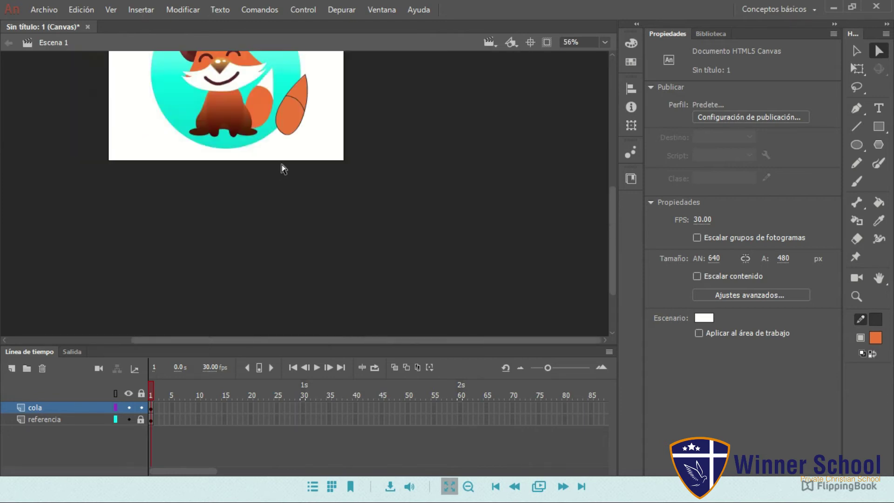
scroll(284, 94, "up", 5)
scroll(306, 214, "down", 7)
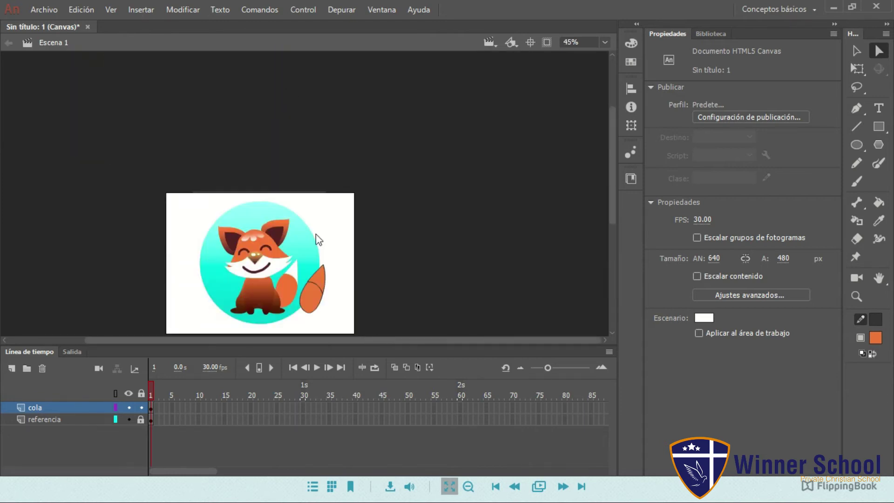
scroll(298, 126, "up", 5)
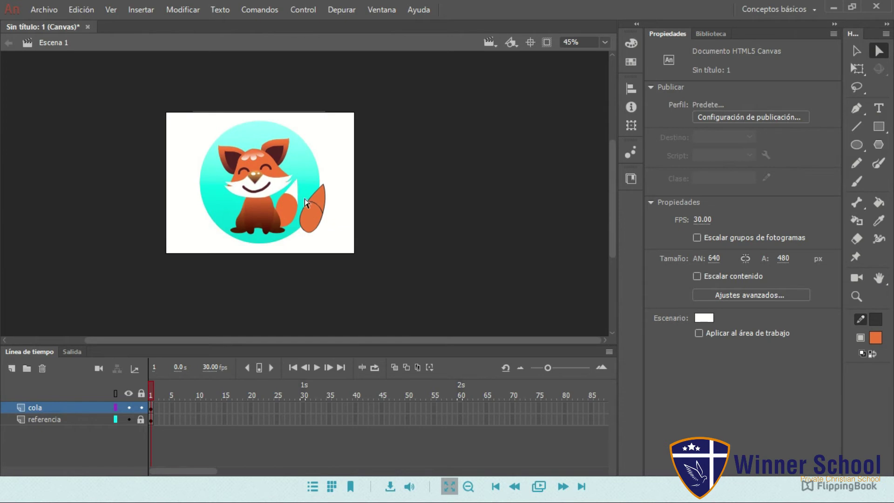
scroll(304, 199, "up", 8)
left_click(856, 51)
left_click(356, 135)
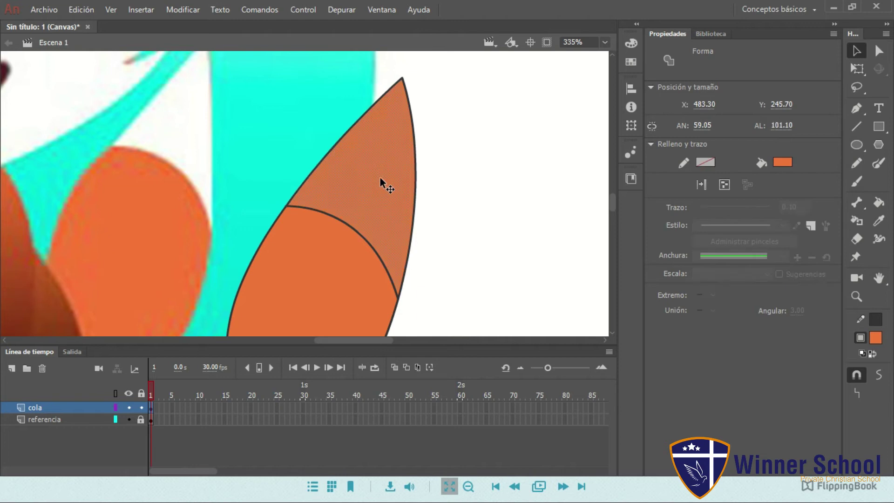
left_click(349, 298)
left_click(384, 173)
left_click(876, 337)
left_click(677, 255)
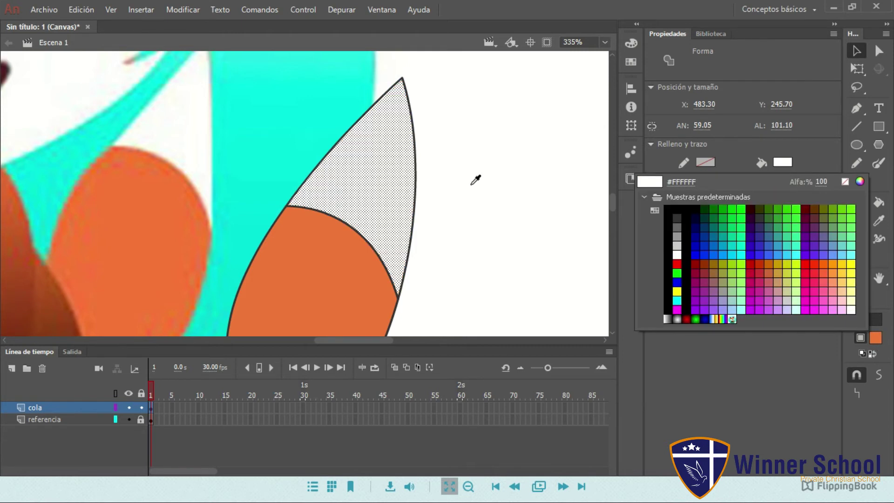
left_click(442, 158)
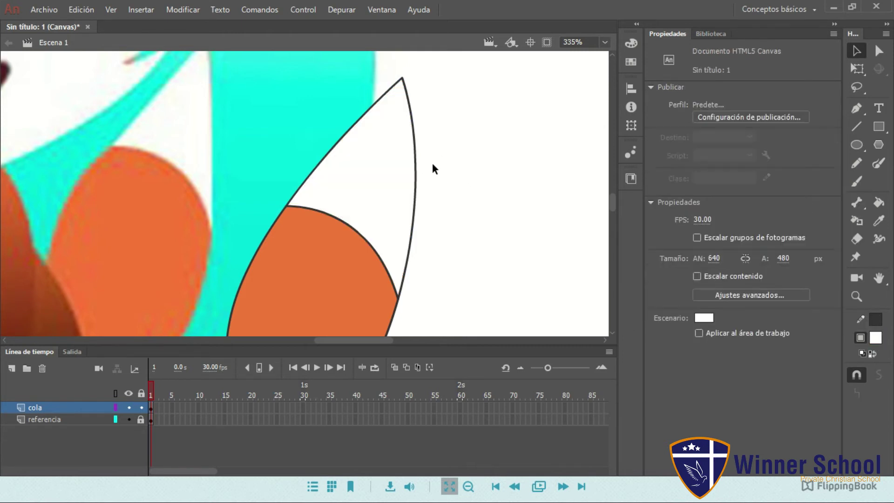
Examine the curve's left junction with the tail's outline up close using the Subselection tool, and review the whole two-colored tail
scroll(429, 163, "down", 4)
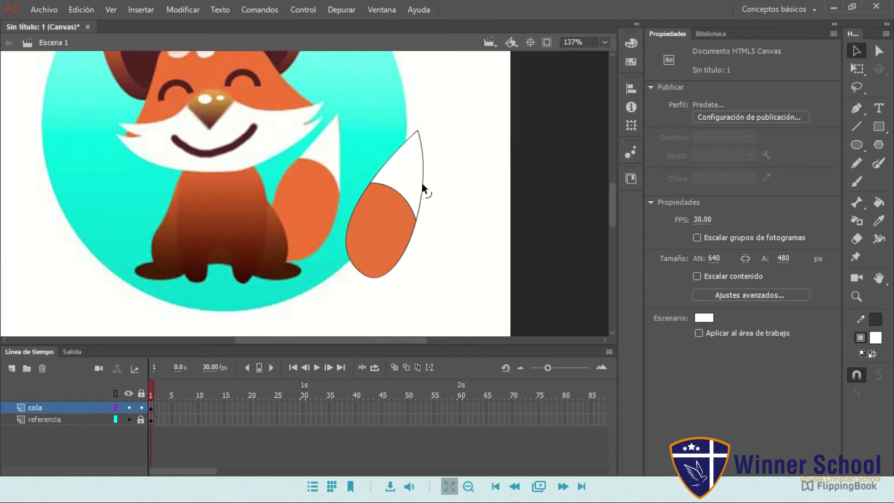
scroll(342, 177, "down", 1)
scroll(351, 183, "up", 10)
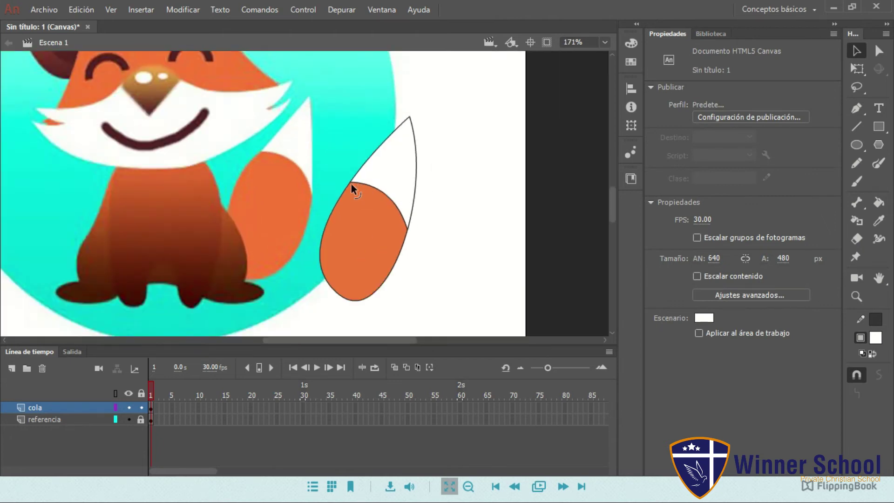
scroll(327, 181, "up", 1)
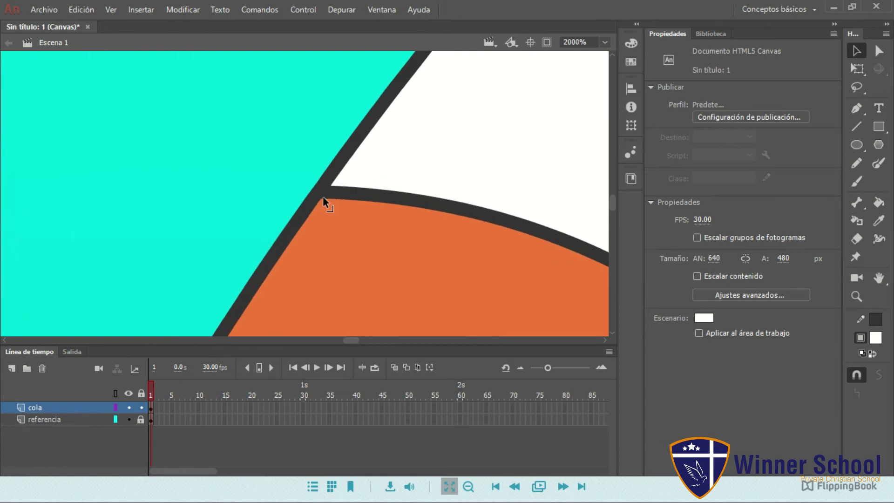
left_click(323, 188)
key("v")
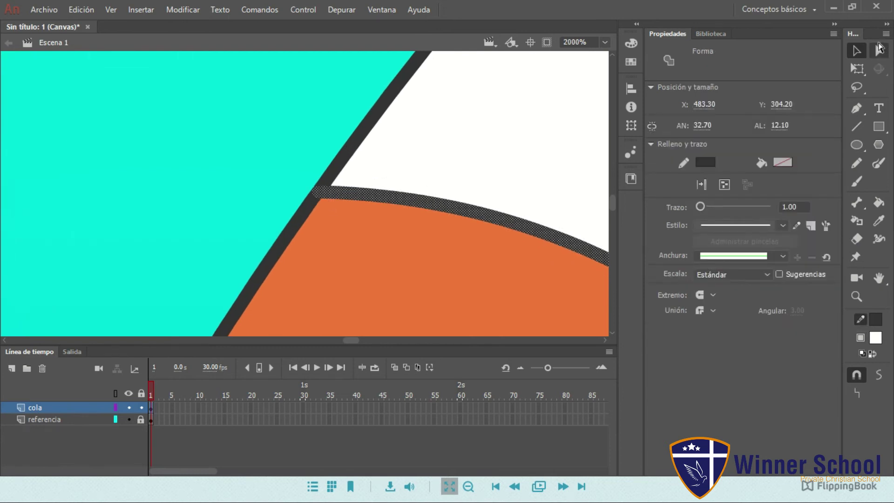
left_click_drag(285, 170, 390, 232)
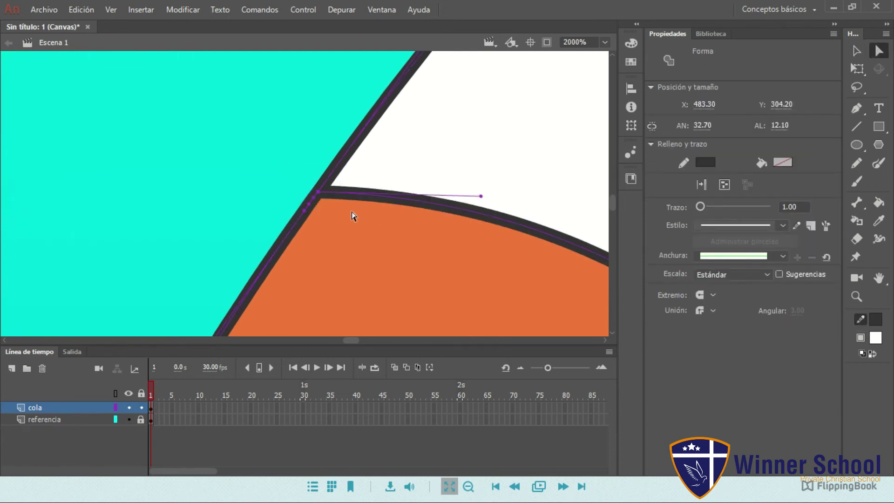
scroll(377, 206, "down", 2)
scroll(521, 268, "down", 5)
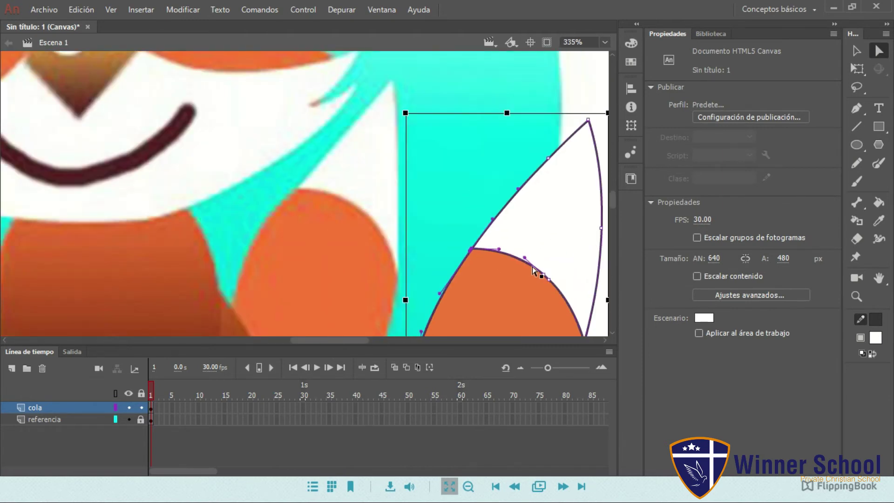
scroll(559, 279, "down", 8)
scroll(555, 160, "up", 6)
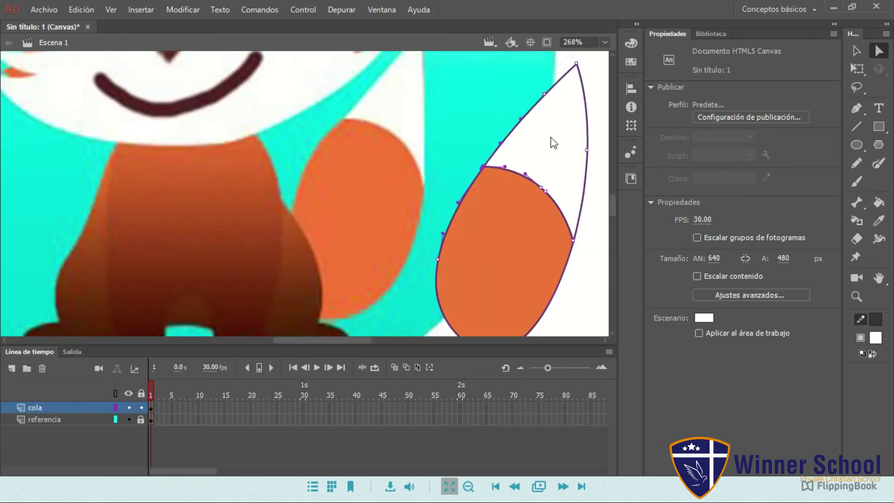
scroll(554, 143, "down", 1)
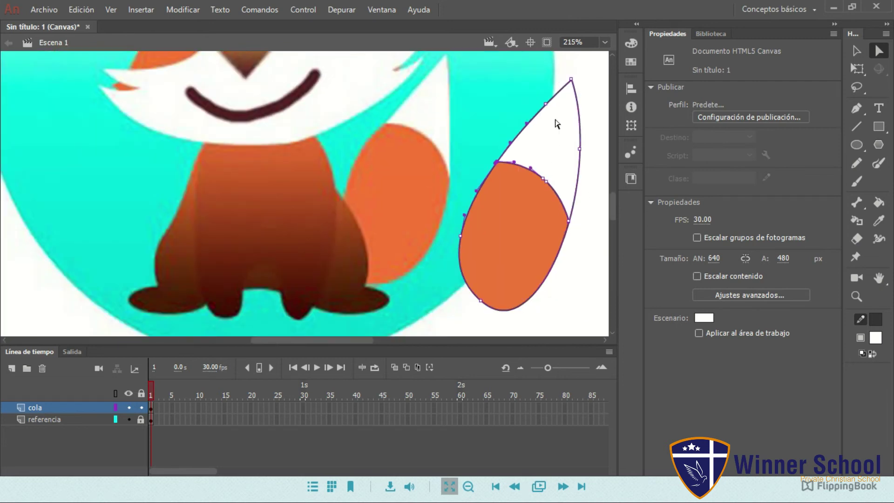
Check both end points of the dividing curve with the Subselection tool, and read the manual's Quitar contorno section on page 30
left_click(568, 221)
left_click(496, 161)
left_click(585, 240)
scroll(495, 187, "down", 1)
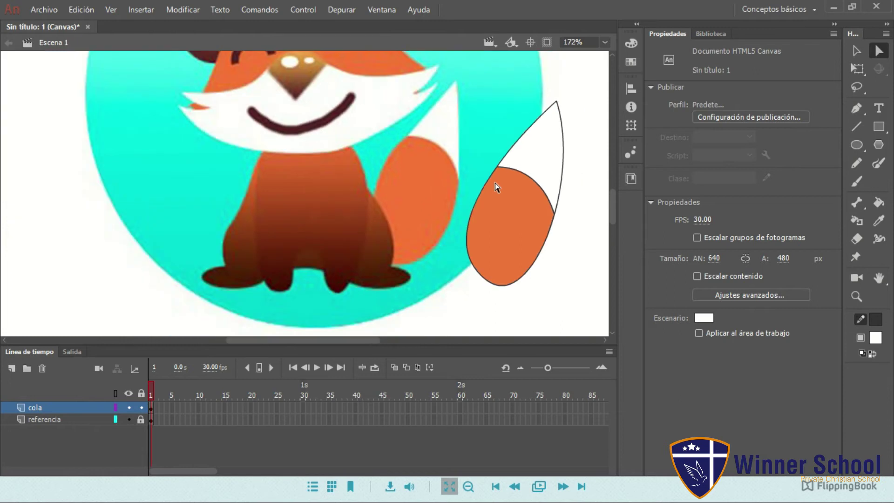
scroll(495, 187, "down", 1)
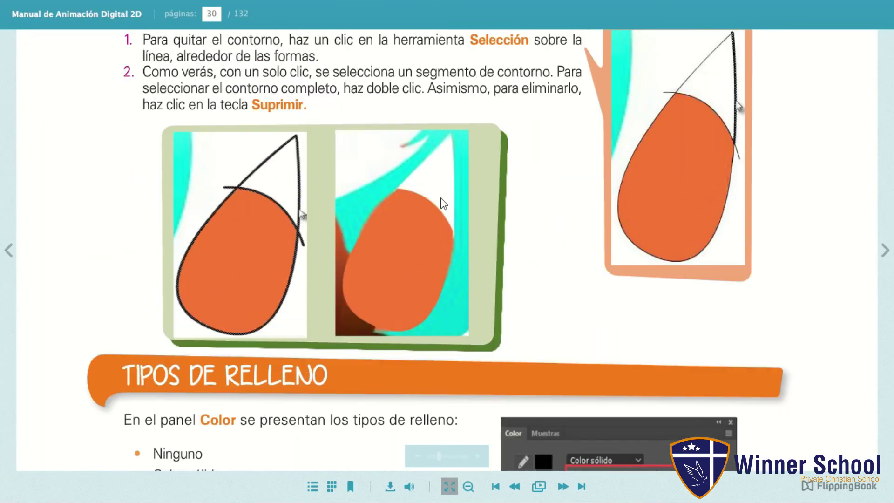
scroll(443, 204, "up", 3)
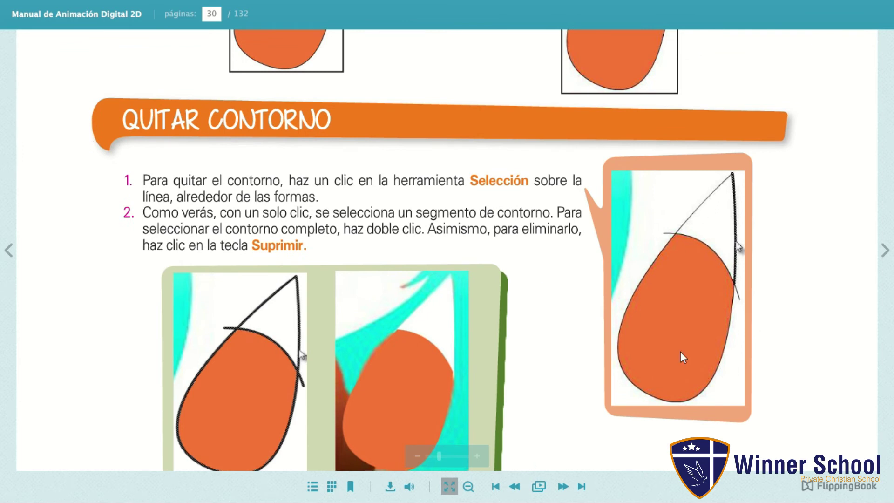
scroll(468, 377, "down", 2)
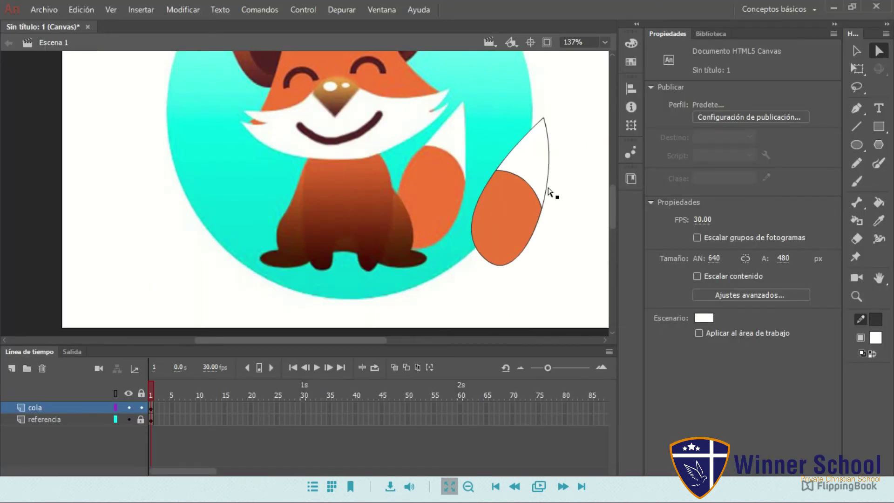
Delete the two outline strokes bordering the tail's white tip with the Selection tool
scroll(555, 183, "up", 2)
scroll(554, 183, "up", 1)
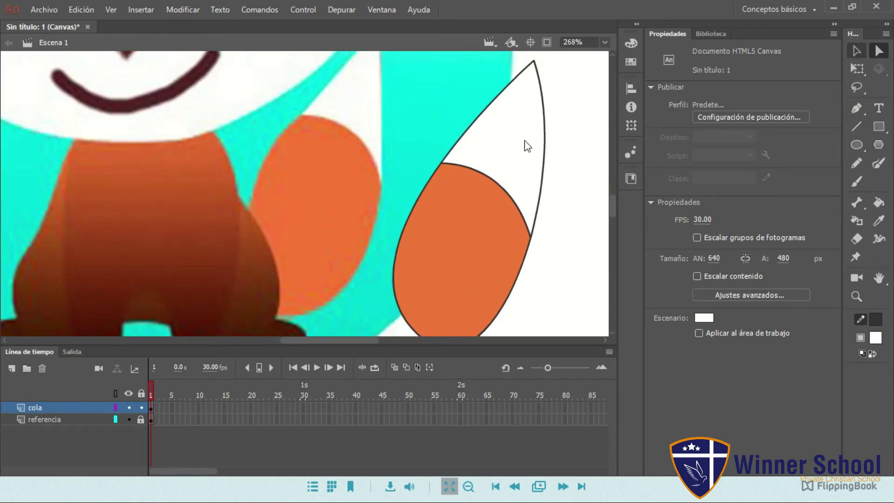
key("v")
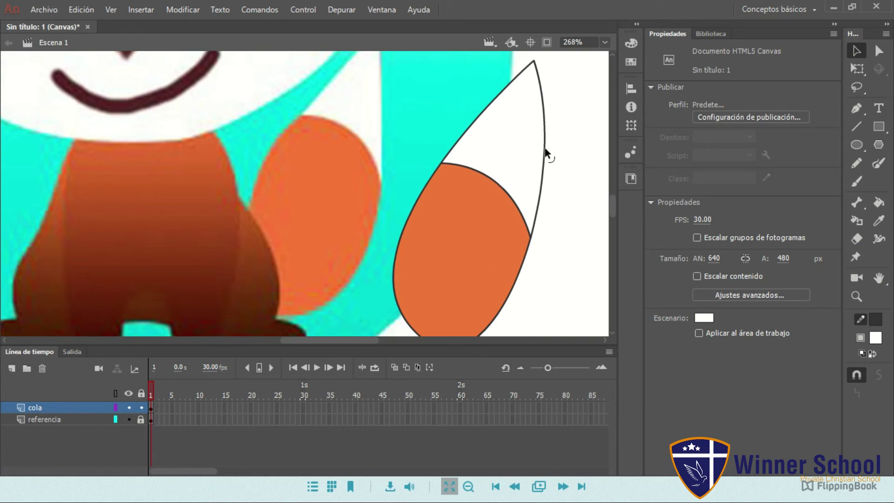
left_click(546, 152)
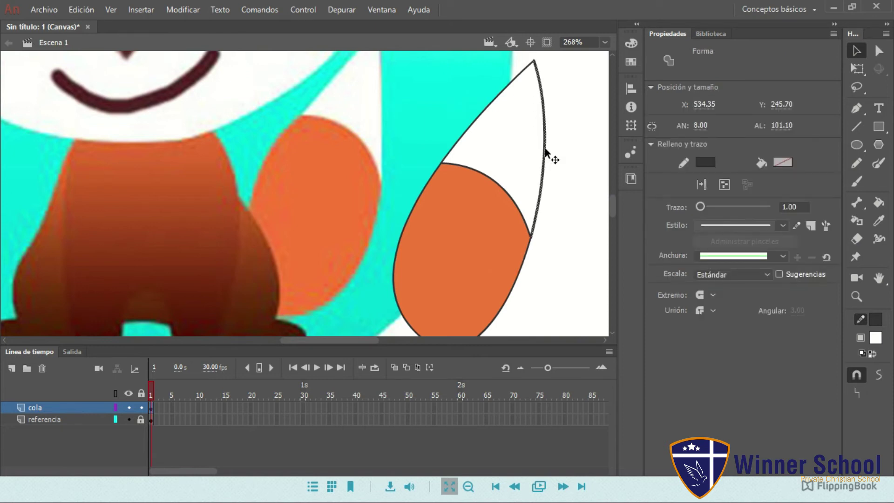
key("Delete")
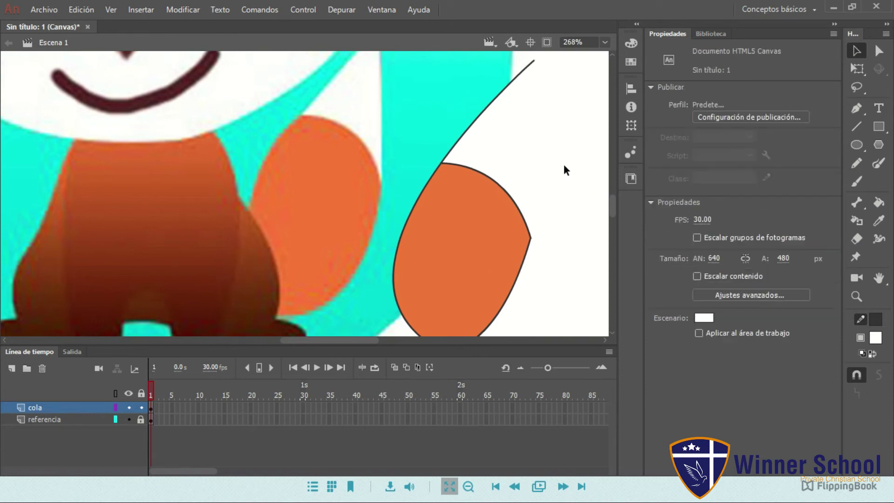
left_click(503, 94)
key("Delete")
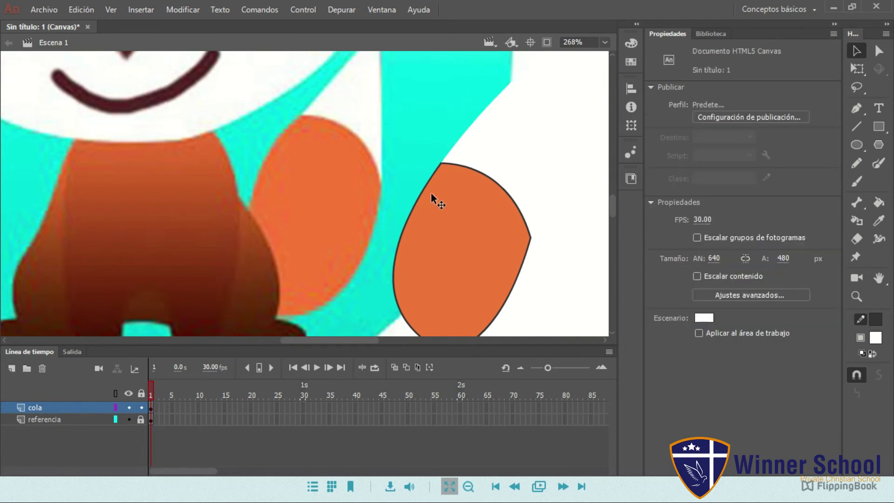
Delete the outline around the orange part of the tail and every remaining segment of the dividing curve
left_click(477, 168)
key("Delete")
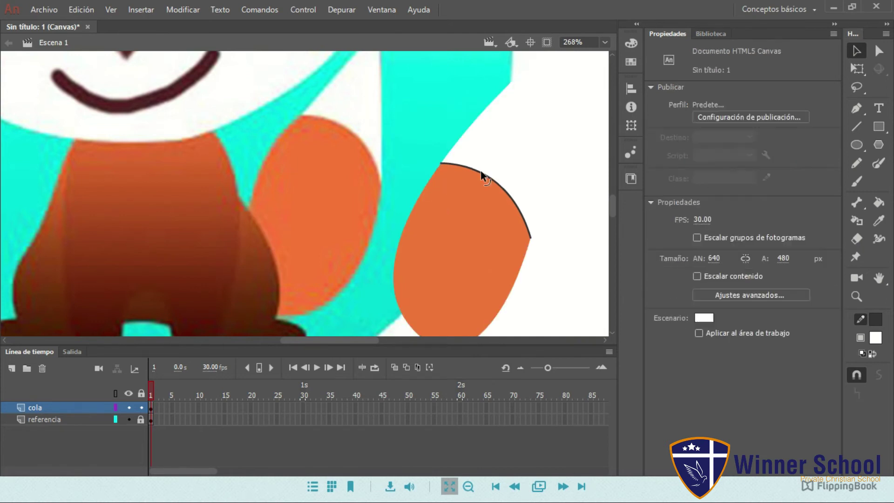
left_click(482, 177)
key("Delete")
left_click(514, 209)
key("Delete")
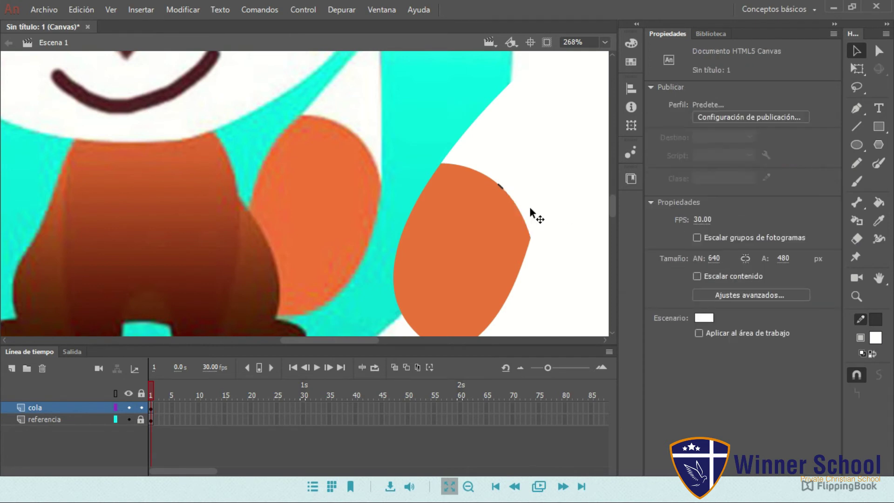
left_click(501, 187)
key("Delete")
Check the tail's two fills by hiding the referencia layer, selecting the whole tail and toggling the cola layer, and show both layers again
scroll(521, 183, "down", 2)
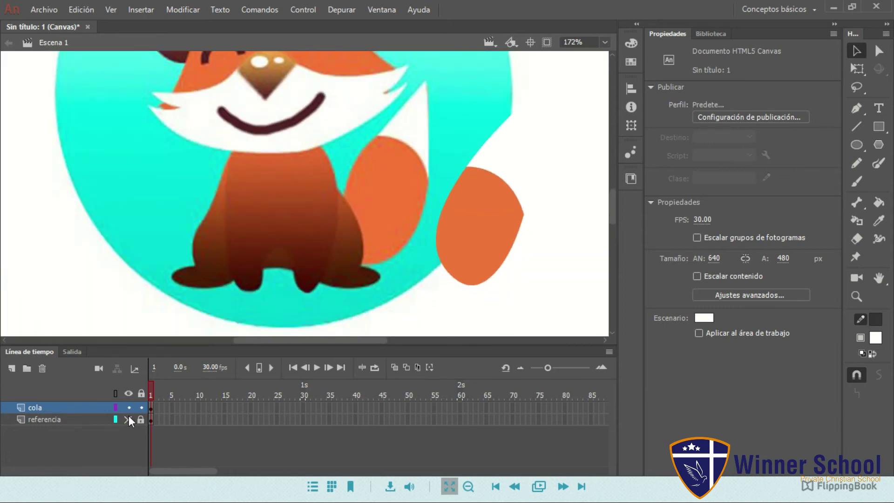
left_click(129, 420)
left_click(512, 184)
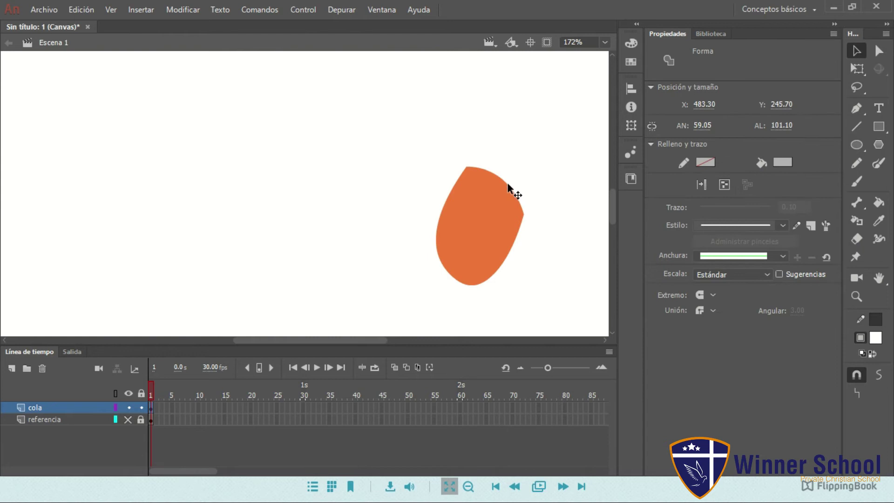
left_click_drag(364, 72, 598, 328)
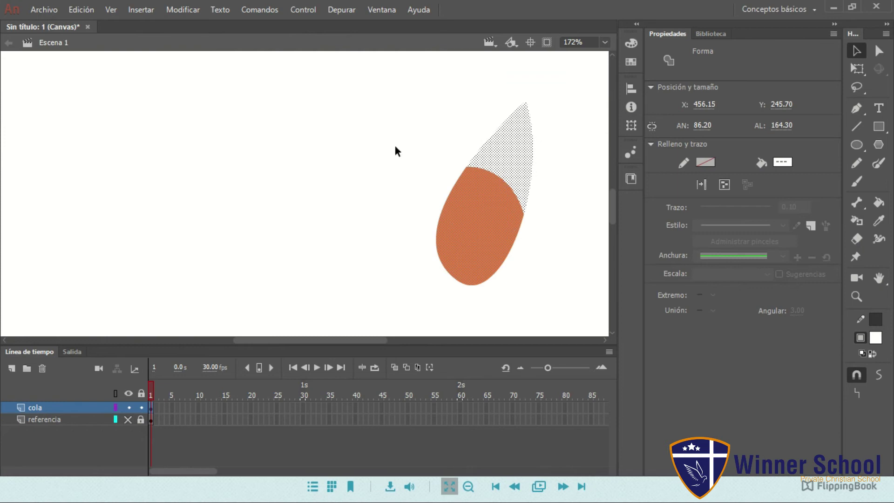
left_click(301, 223)
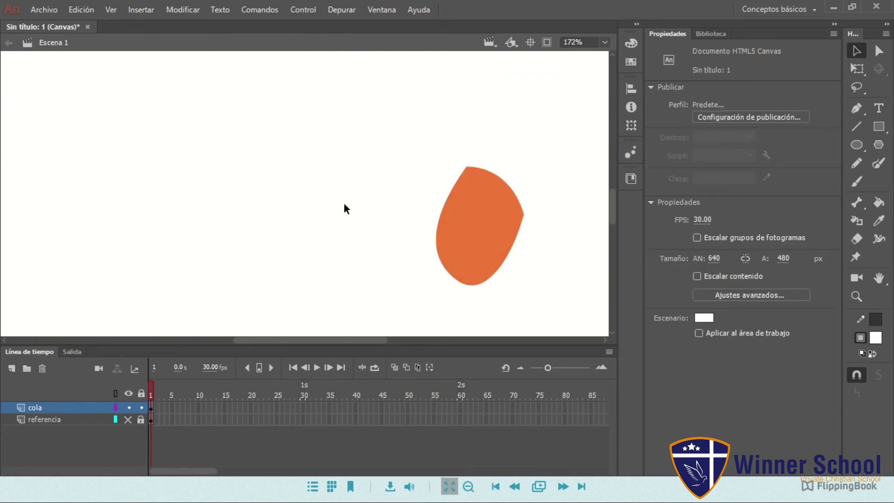
left_click(129, 408)
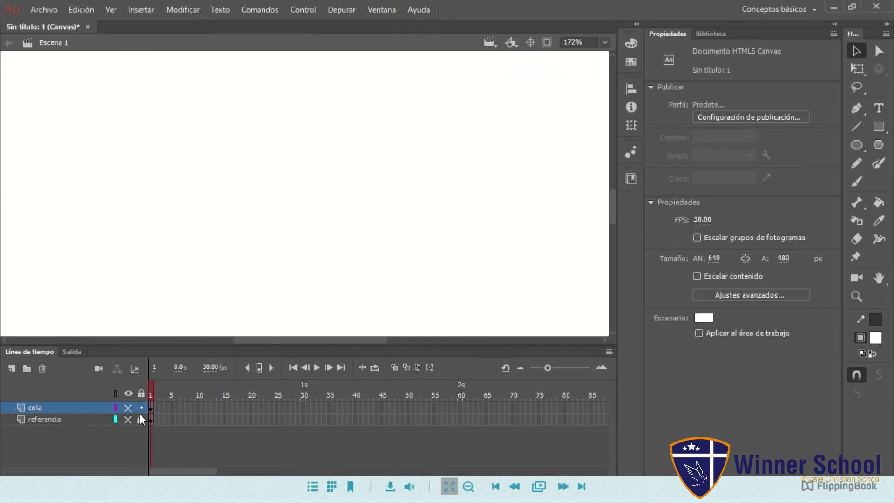
left_click(128, 408)
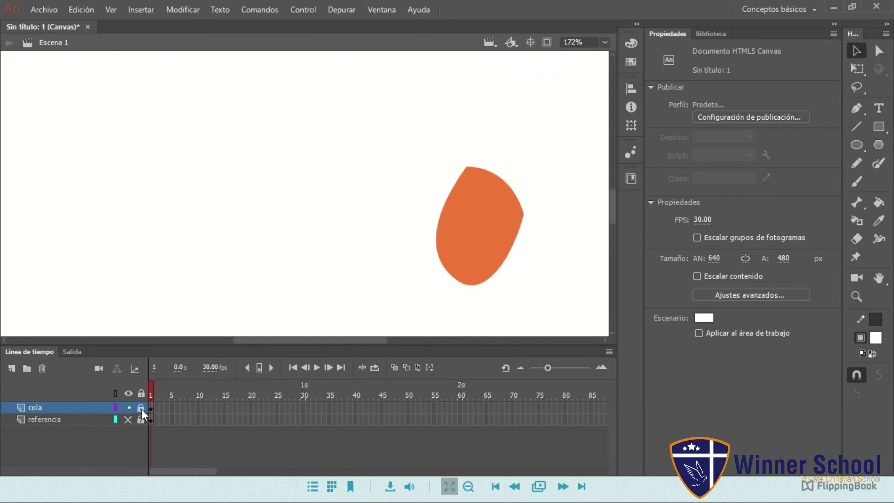
left_click(129, 420)
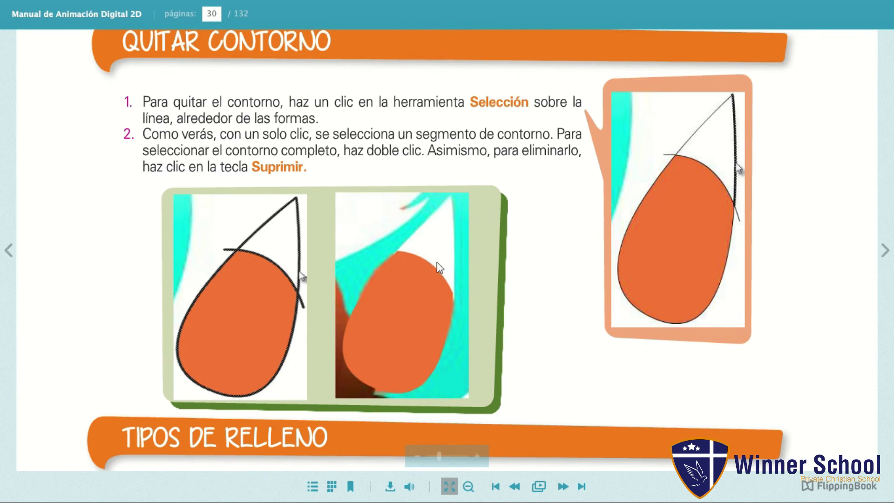
Move the orange and white tail fills together over the turquoise circle beside the reference tail, to about X 427, Y 213, and deselect them
scroll(437, 252, "down", 6)
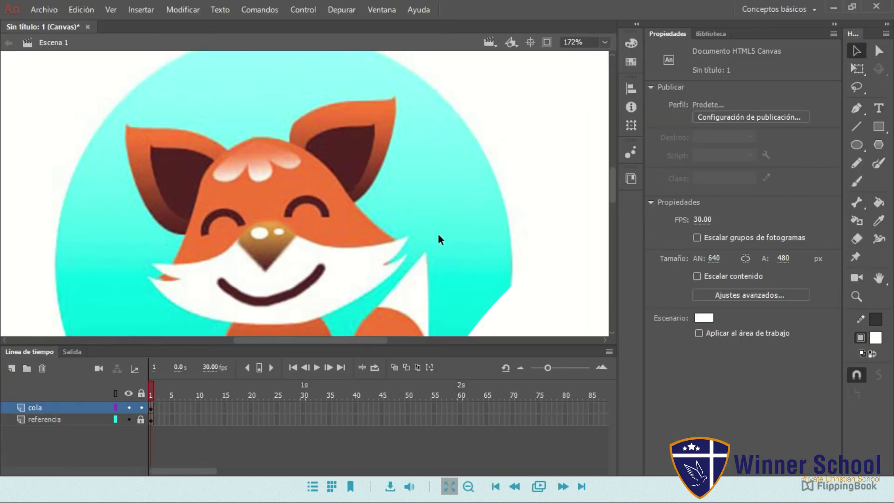
scroll(468, 233, "down", 6)
scroll(439, 164, "up", 3)
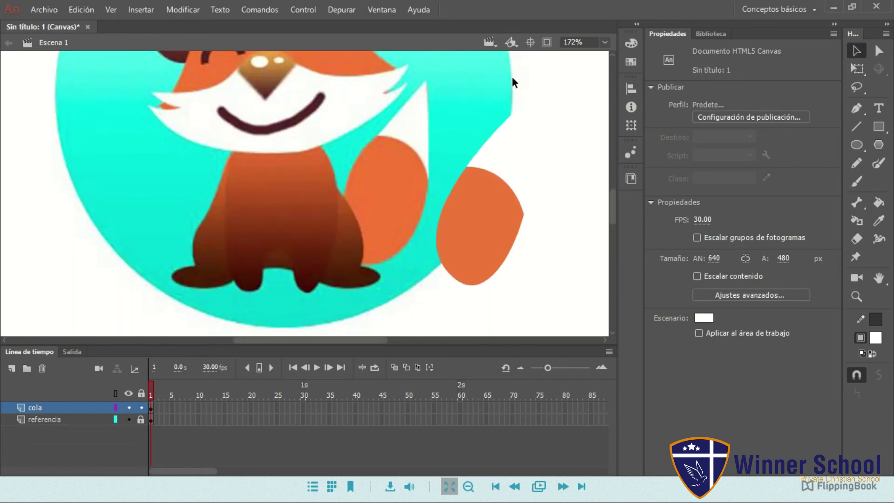
left_click_drag(566, 93, 408, 298)
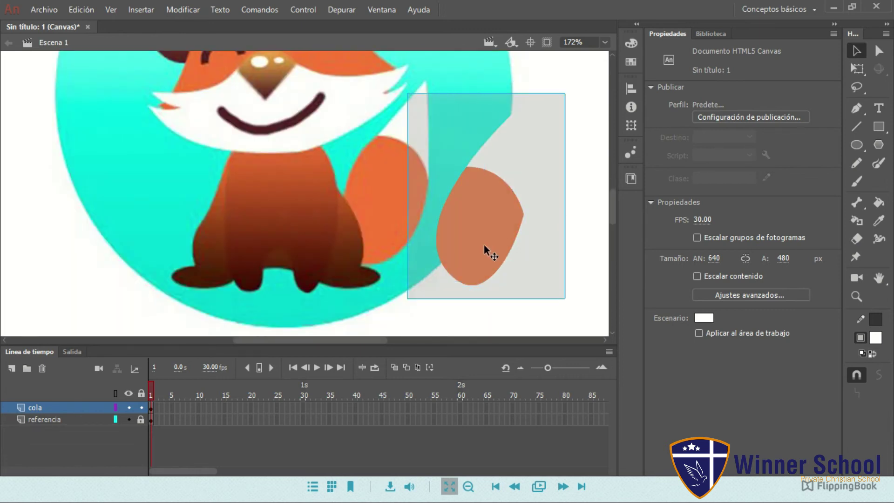
left_click(485, 244)
left_click_drag(486, 243, 453, 208)
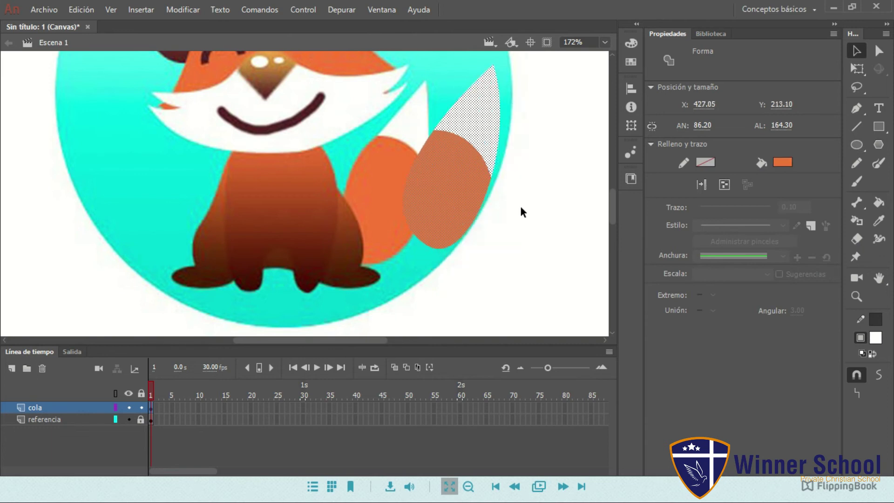
left_click(531, 200)
Switch to the manual and read its Tipos de relleno section and the Degradados instructions on page 31
scroll(529, 192, "up", 5)
scroll(526, 157, "down", 3)
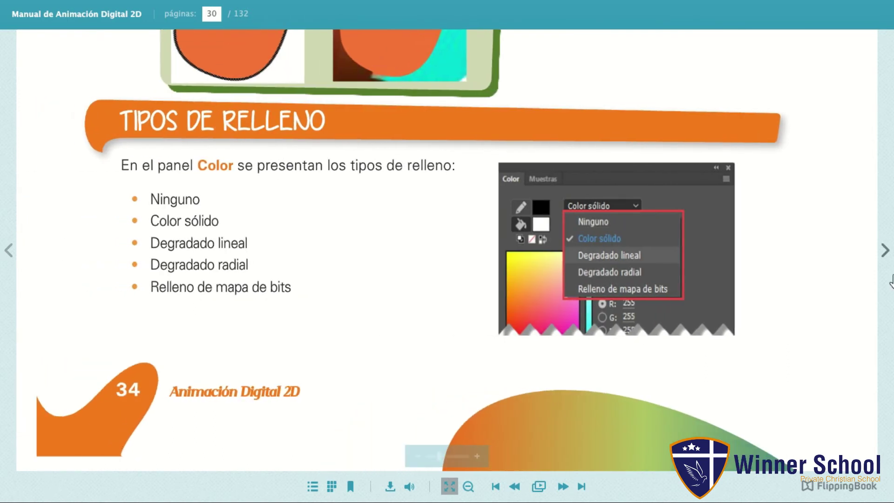
left_click(883, 250)
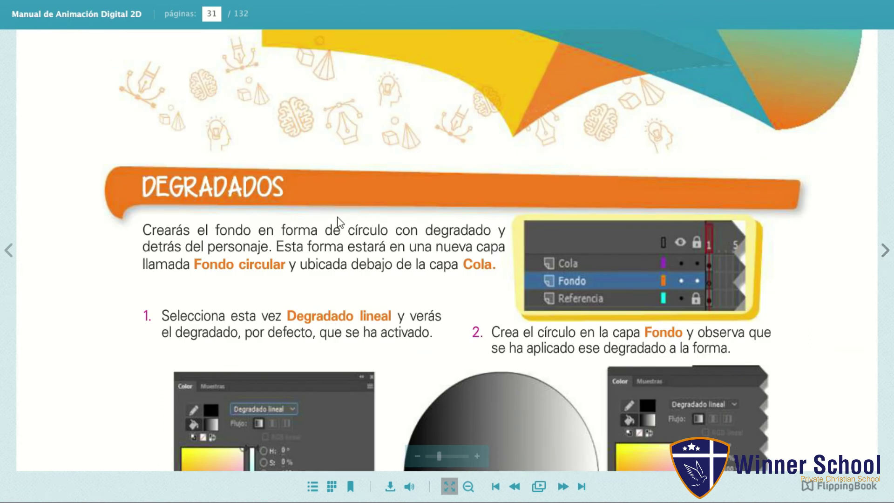
scroll(193, 241, "down", 2)
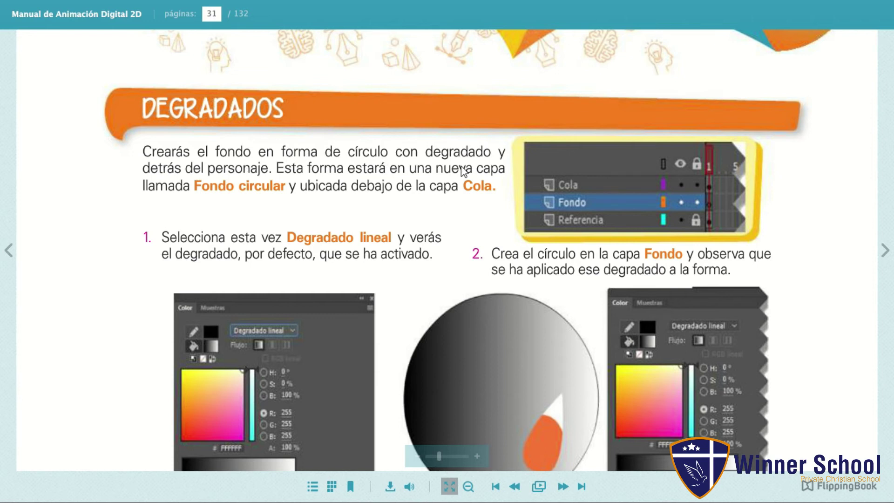
scroll(536, 261, "down", 2)
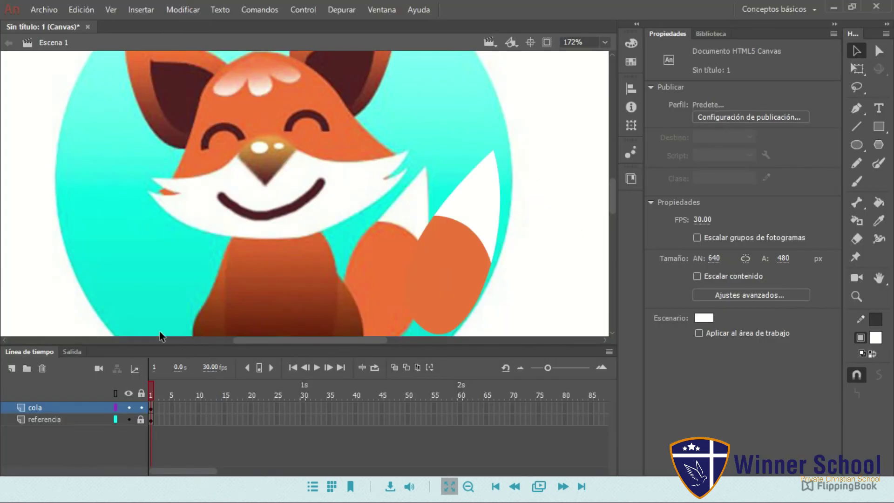
Create a new layer named fondo and place it between the cola and referencia layers
left_click(12, 368)
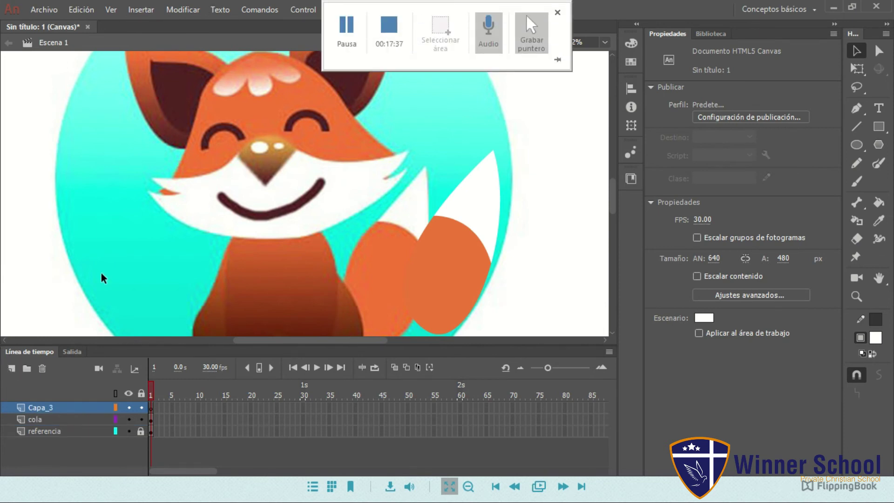
double_click(40, 410)
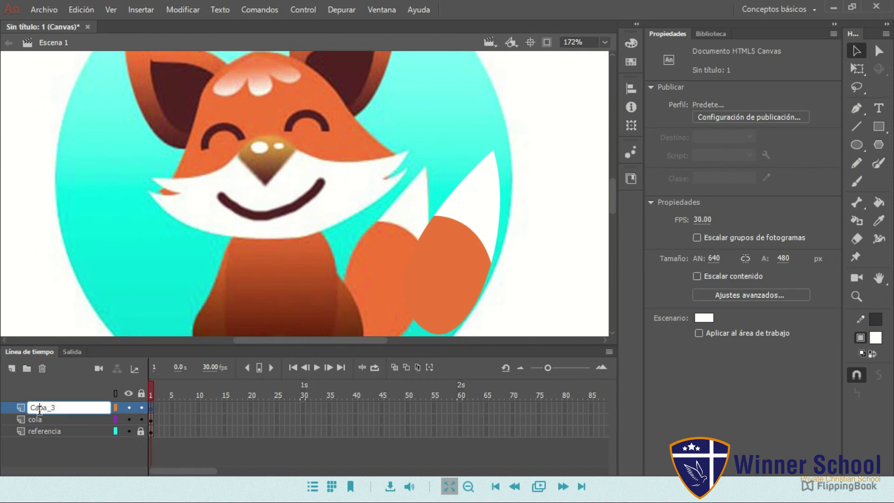
type("fondo")
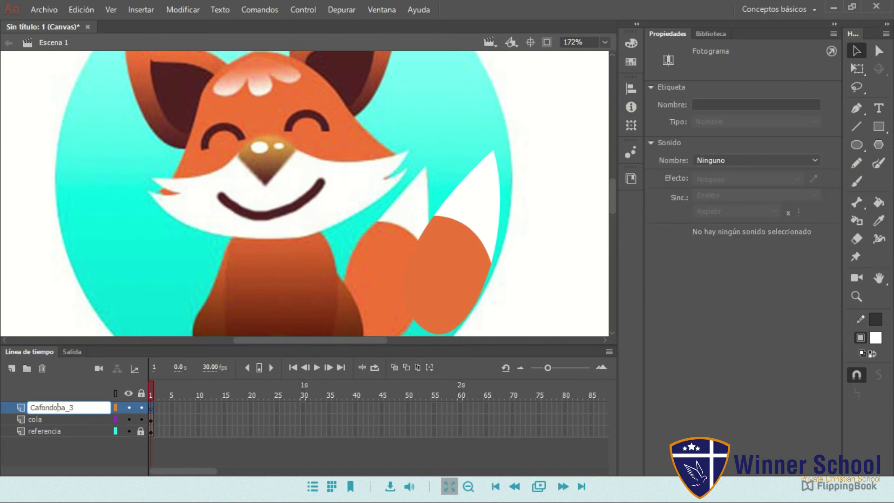
double_click(91, 408)
type("fondo")
key("Return")
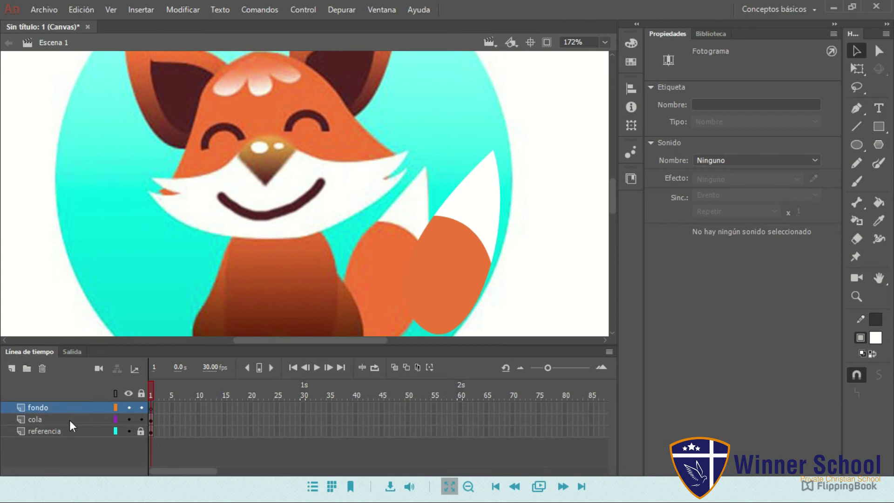
left_click_drag(77, 410, 79, 426)
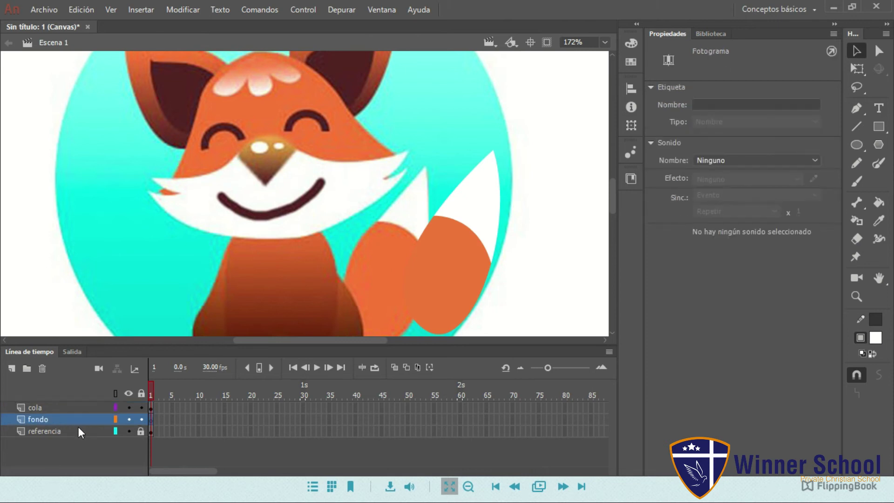
Hide the referencia layer to see the redrawn tail alone, and show the layer again with the whole stage in view
left_click(128, 432)
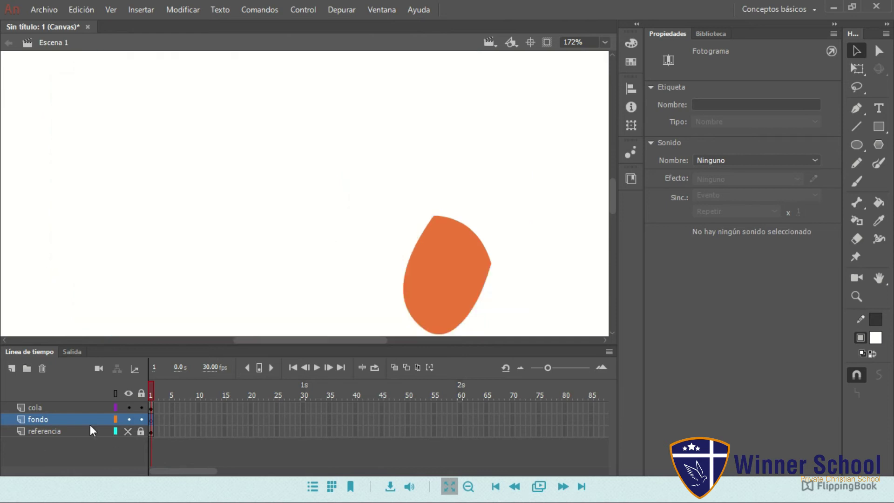
left_click(125, 431)
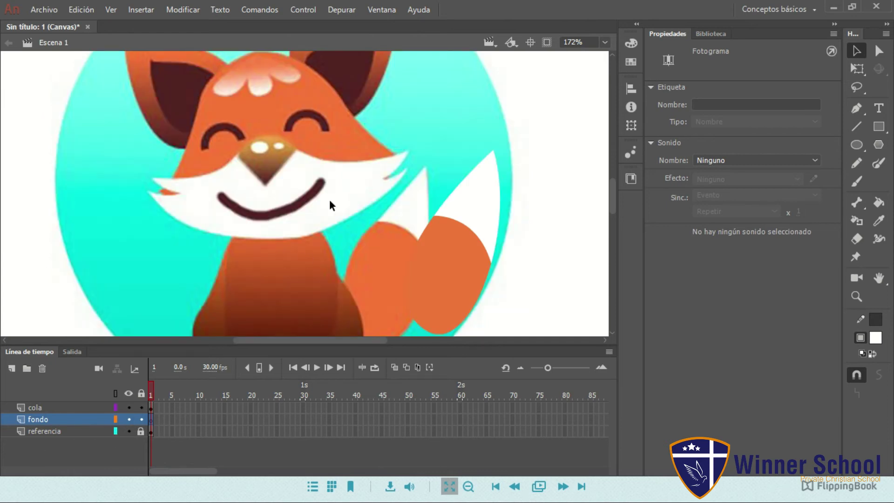
key("ctrl+2")
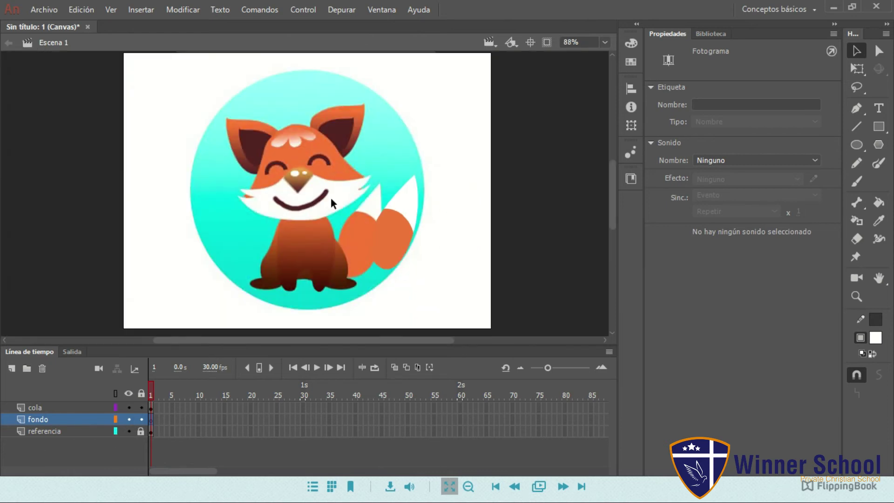
Draw a white circle about 385 px across on the fondo layer and try to move its fill onto the turquoise reference circle
left_click(858, 145)
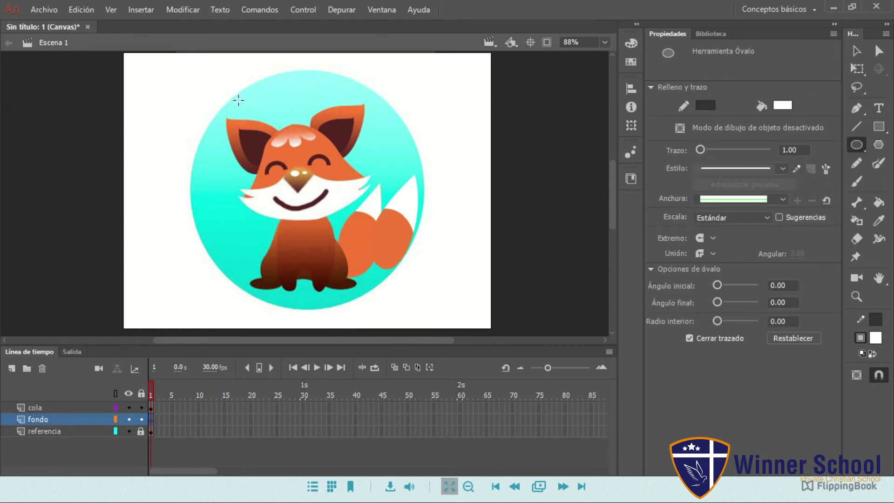
key("alt")
left_click_drag(238, 99, 251, 114)
mouse_move(322, 199)
left_mouse_down()
mouse_move(400, 224)
mouse_move(459, 291)
left_mouse_up()
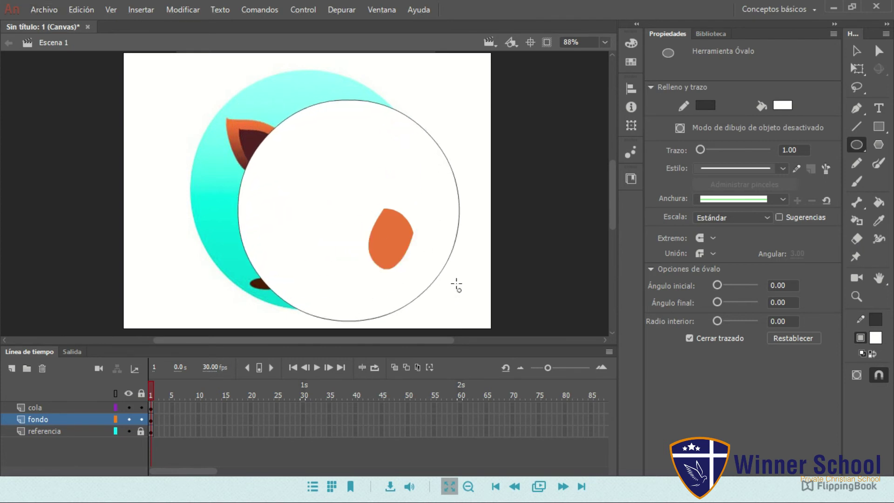
left_click(857, 51)
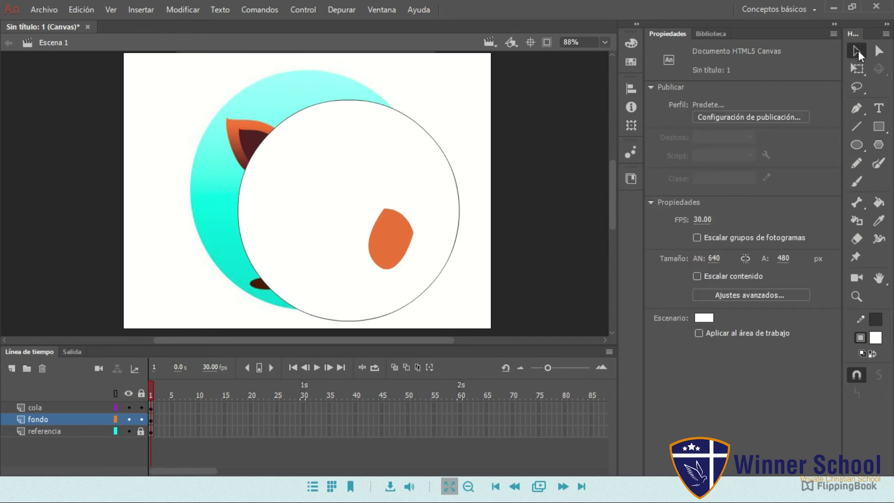
mouse_move(365, 190)
left_mouse_down()
mouse_move(300, 147)
mouse_move(317, 162)
left_mouse_up()
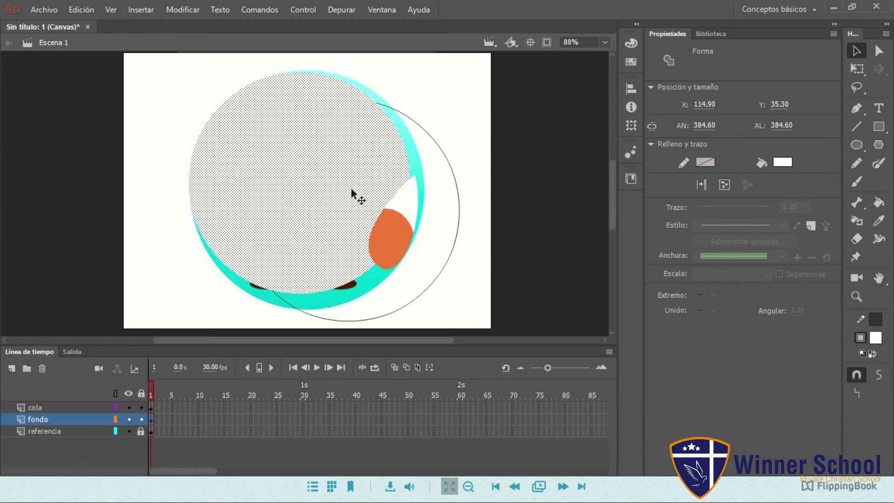
key("ctrl+z")
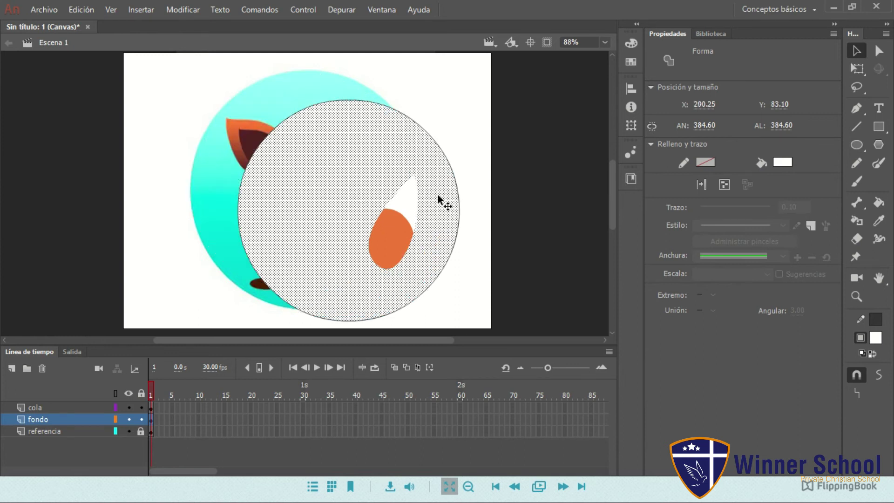
Move the white and orange tail shapes together up and inward on the cola layer, beside the fox's cheek
left_click(880, 50)
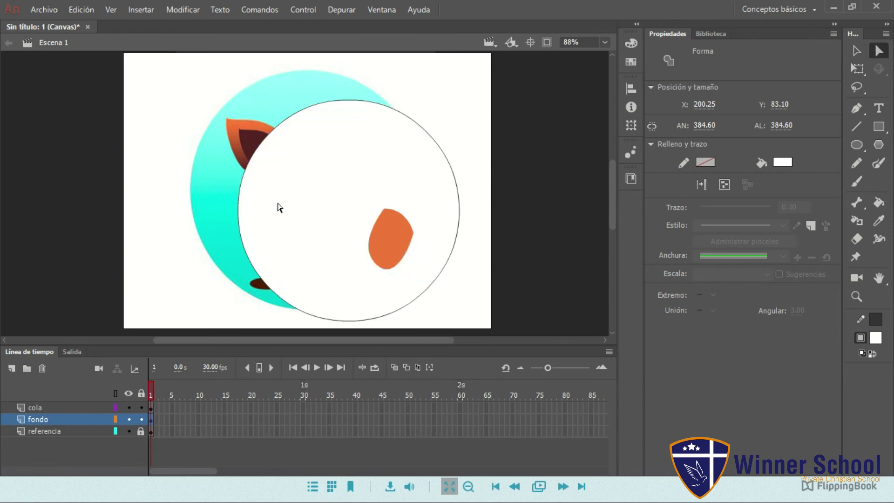
left_click_drag(159, 86, 483, 347)
left_click_drag(415, 184, 371, 169)
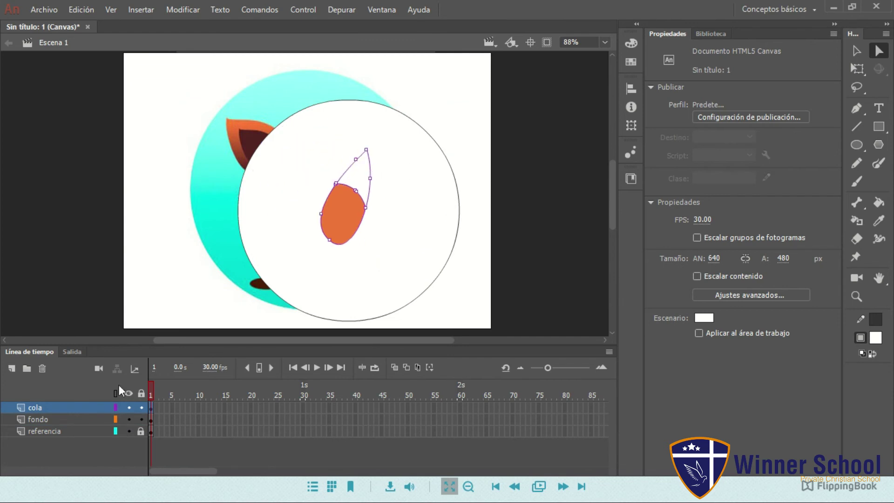
Try to move the white circle on the fondo layer onto the reference circle, adding its outline to the selection
left_click(40, 418)
key("v")
left_click(368, 112)
mouse_move(395, 164)
left_mouse_down()
mouse_move(366, 141)
mouse_move(369, 149)
left_mouse_up()
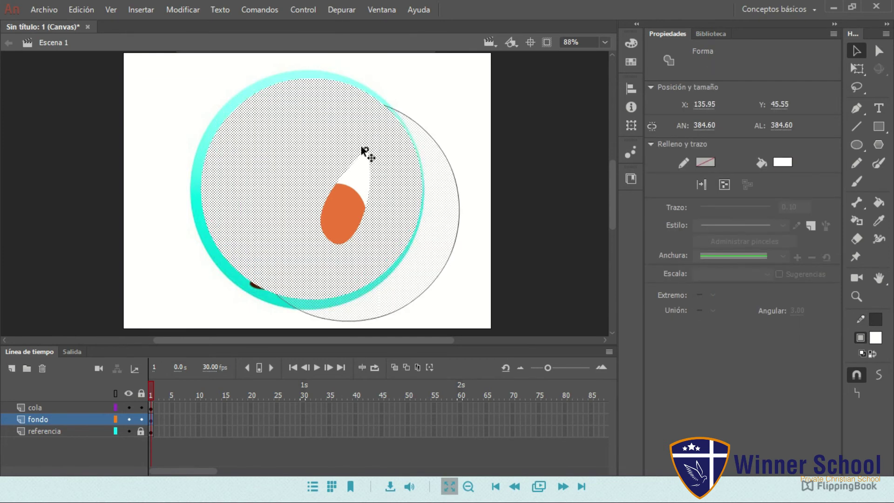
left_click(461, 213)
key("ctrl+z")
left_click(461, 215, "shift")
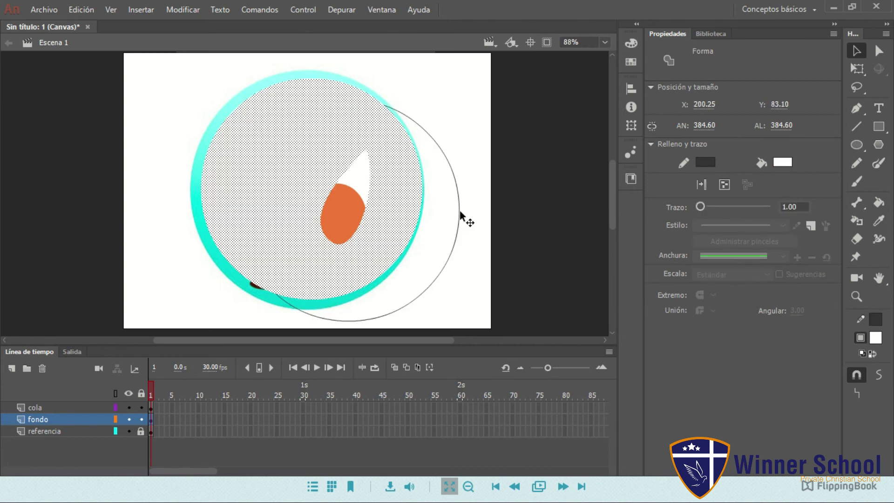
key("ctrl+z")
Delete both the fill and the outline of the white circle on the fondo layer
left_click(385, 174)
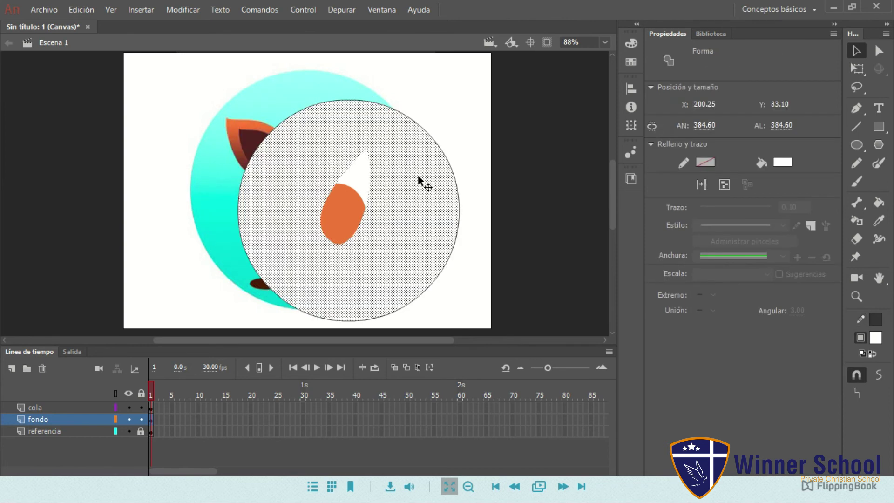
key("ctrl+shift+Down")
left_click(439, 147)
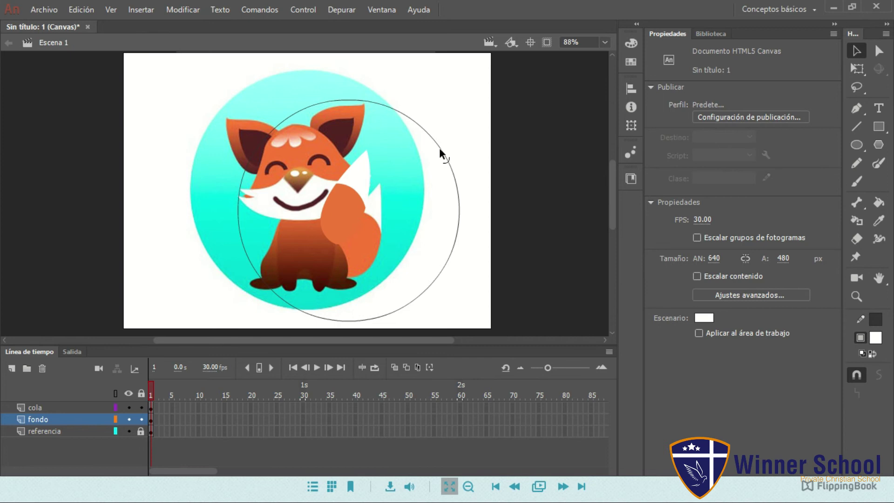
left_click(440, 148)
key("Delete")
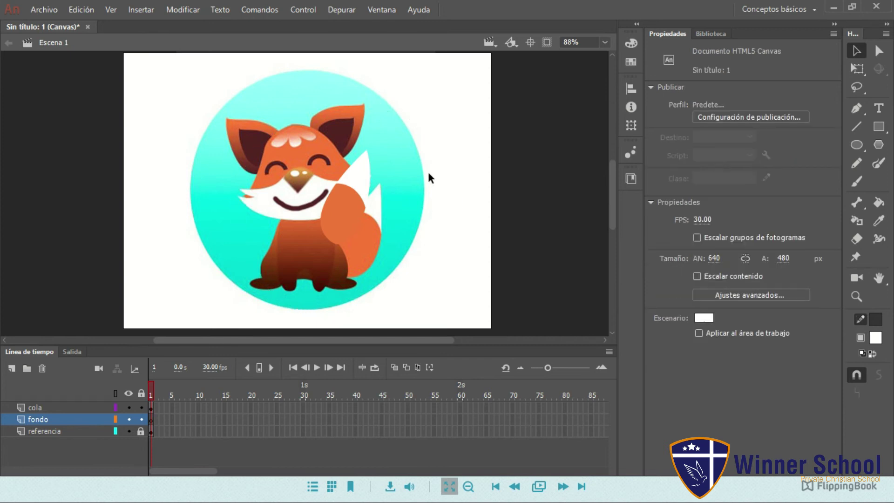
Draw a white circle about 406 px across on the fondo layer, placing its fill over the reference circle and deleting the separate outline
left_click(857, 145)
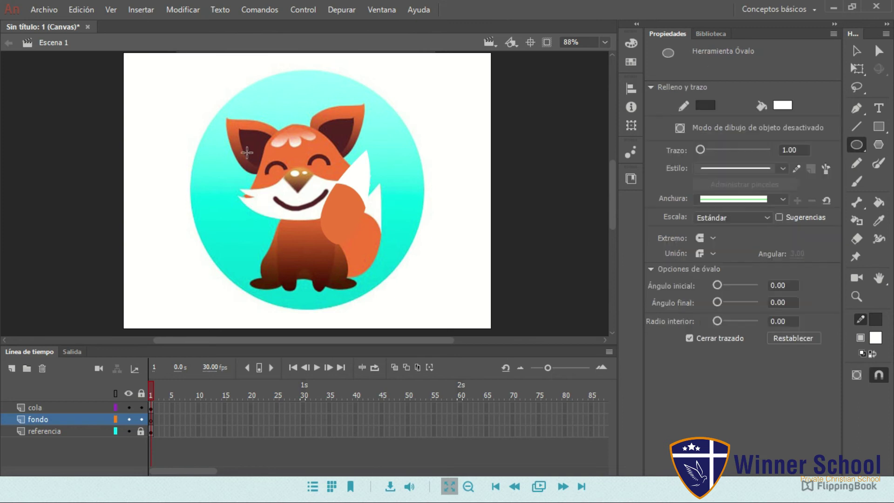
mouse_move(215, 131)
left_mouse_down()
mouse_move(367, 283)
mouse_move(521, 292)
mouse_move(429, 270)
mouse_move(413, 255)
mouse_move(448, 285)
left_mouse_up()
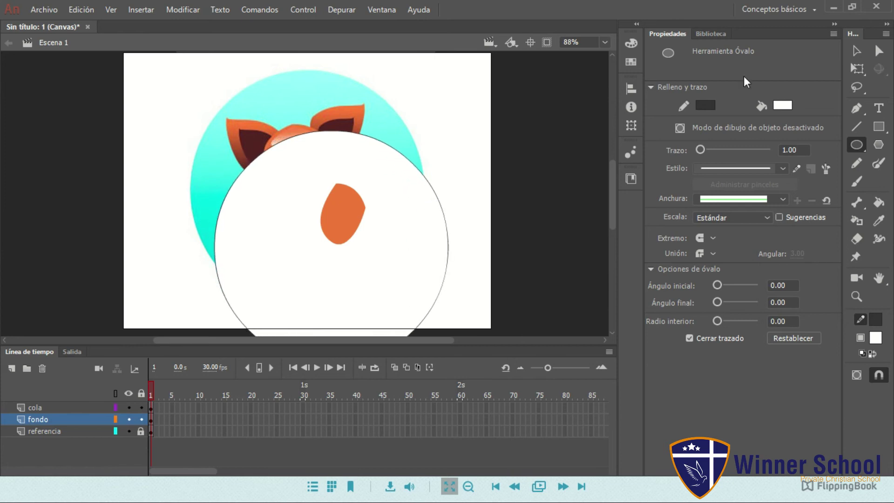
left_click(857, 69)
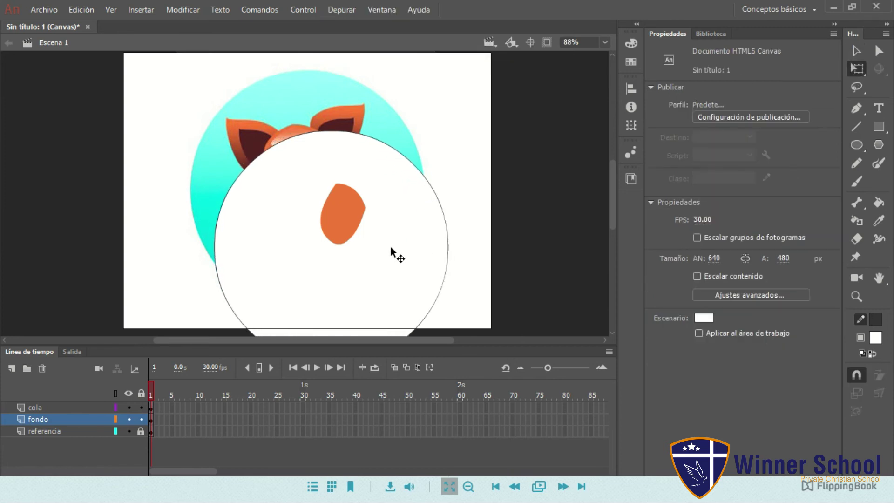
left_click(393, 216)
left_click_drag(386, 197, 393, 222)
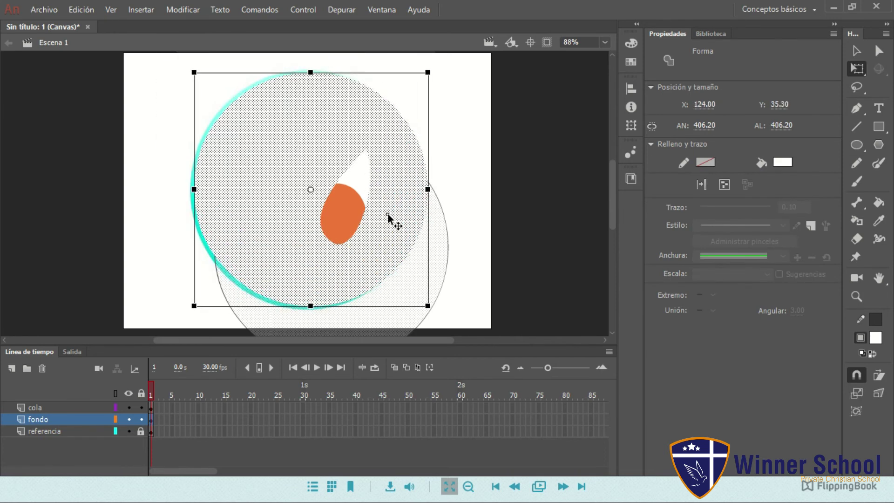
left_click(446, 228)
key("Delete")
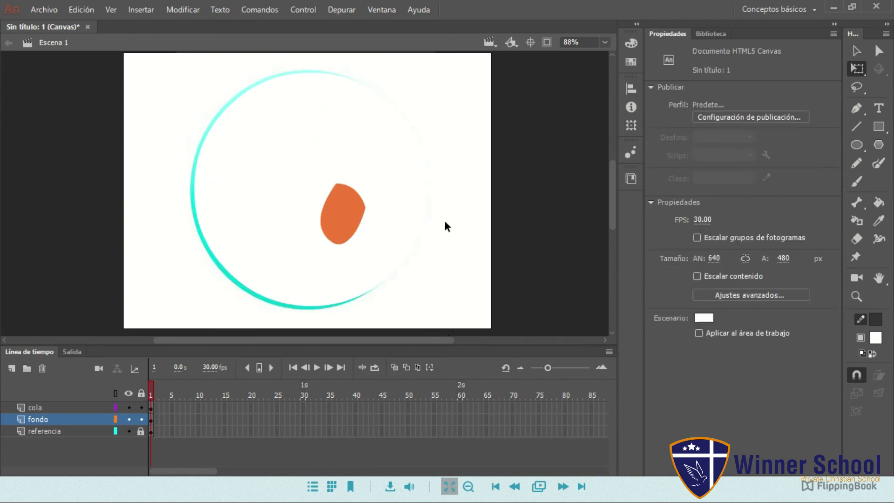
Reposition and stretch the white circle to about 424 × 436 px at about X 115, Y 28 to cover the reference circle
left_click(354, 270)
left_click_drag(354, 270, 354, 275)
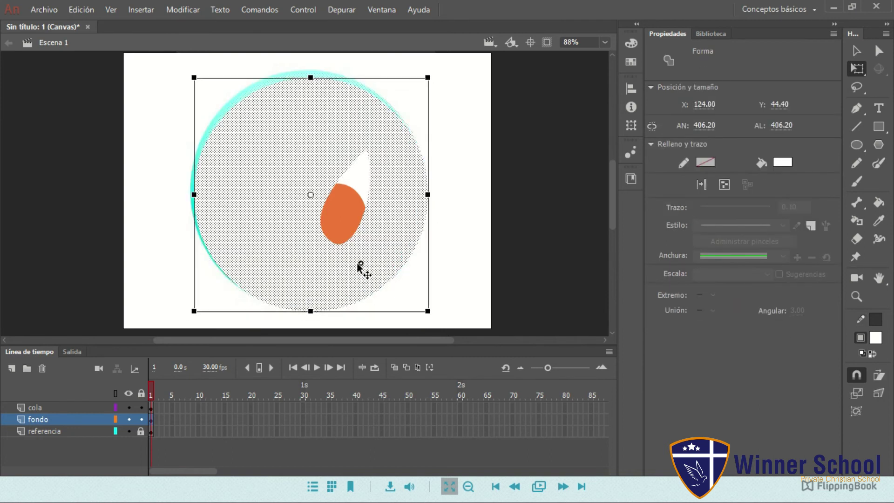
left_click_drag(311, 77, 311, 69)
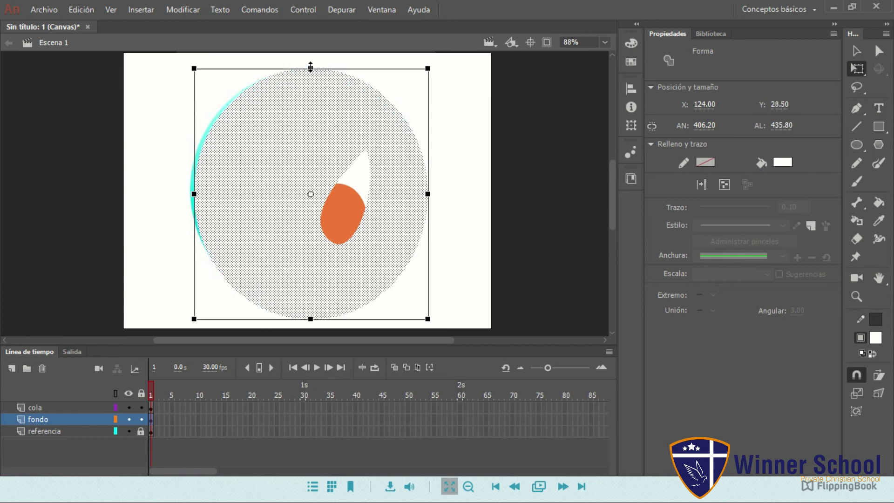
left_click_drag(195, 195, 189, 194)
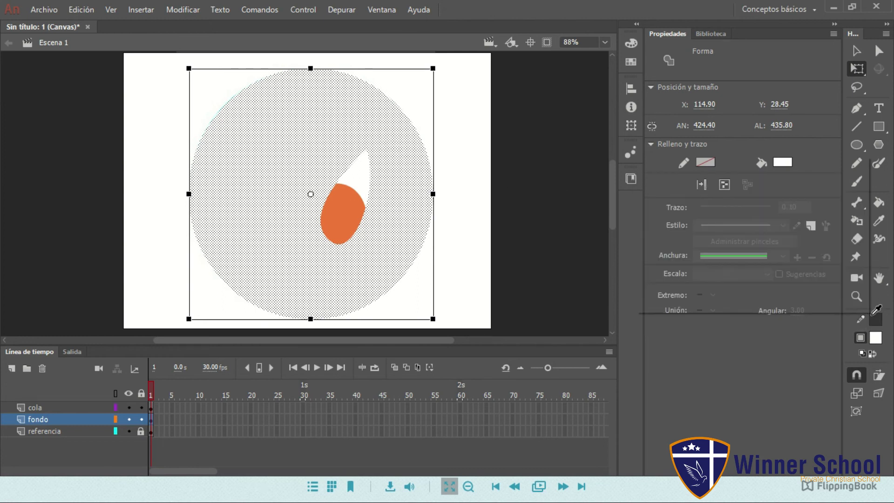
Fill the background circle with dark grey #333333, try red for the stroke colour and return the stroke to none
left_click(876, 338)
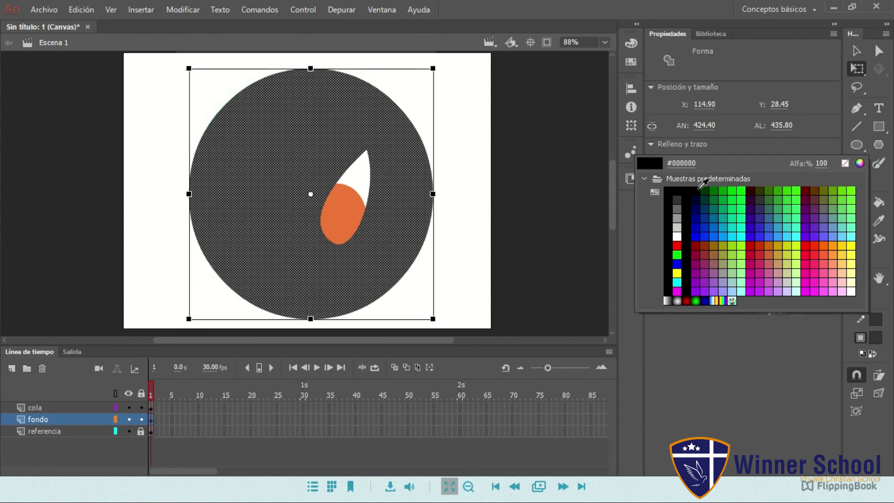
left_click(677, 246)
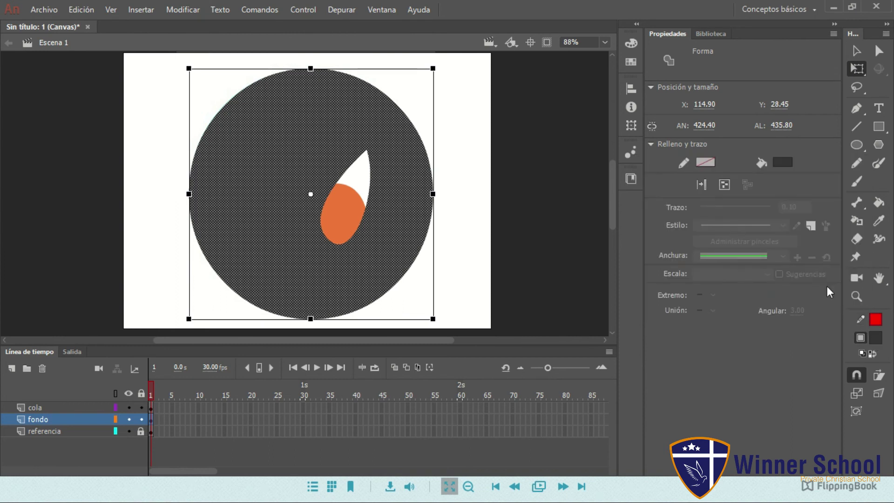
left_click(705, 162)
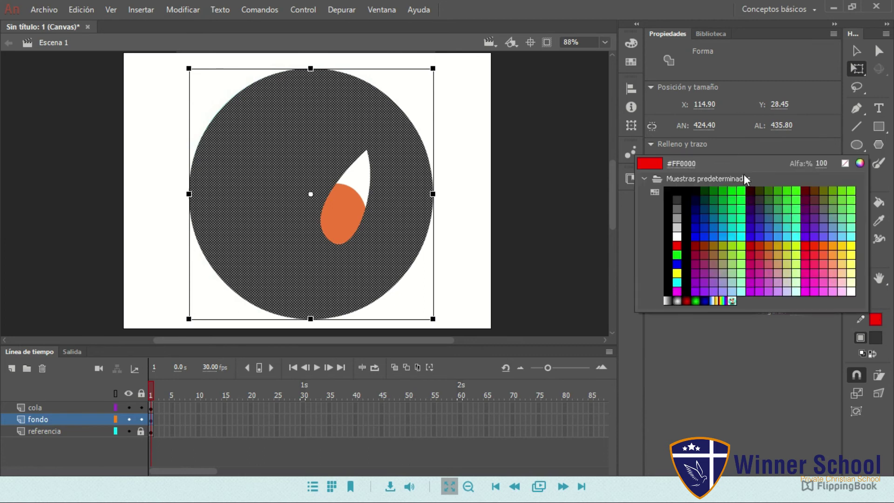
left_click(707, 164)
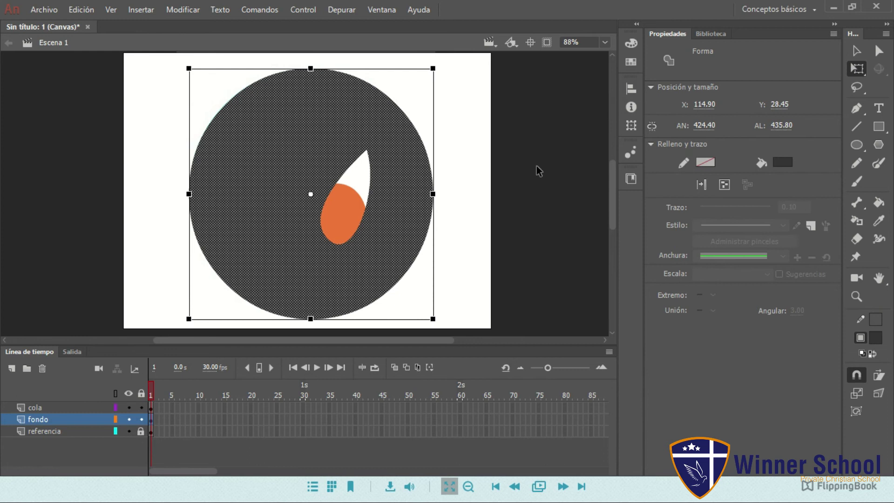
left_click(481, 180)
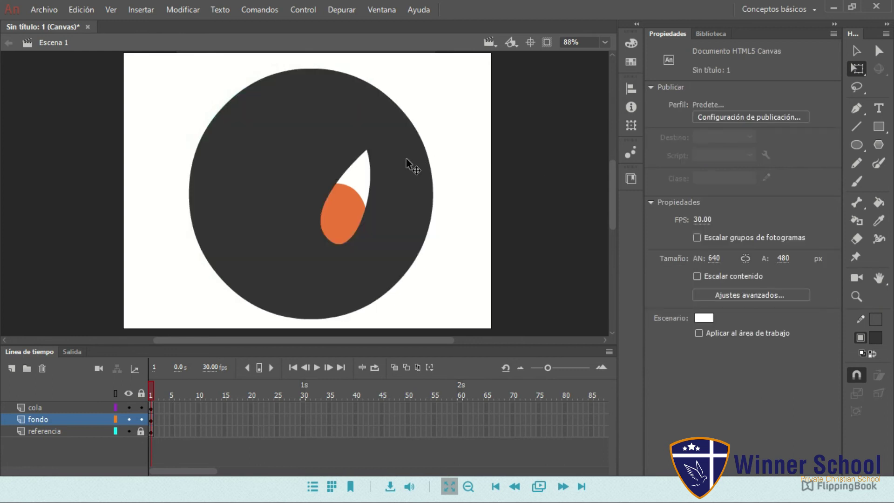
Select the background circle and change its fill type to Degradado radial
left_click(365, 225)
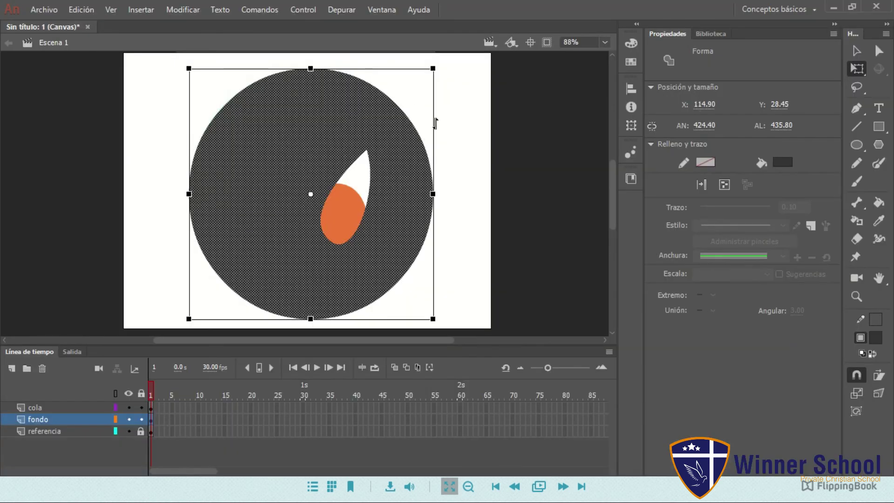
left_click(632, 45)
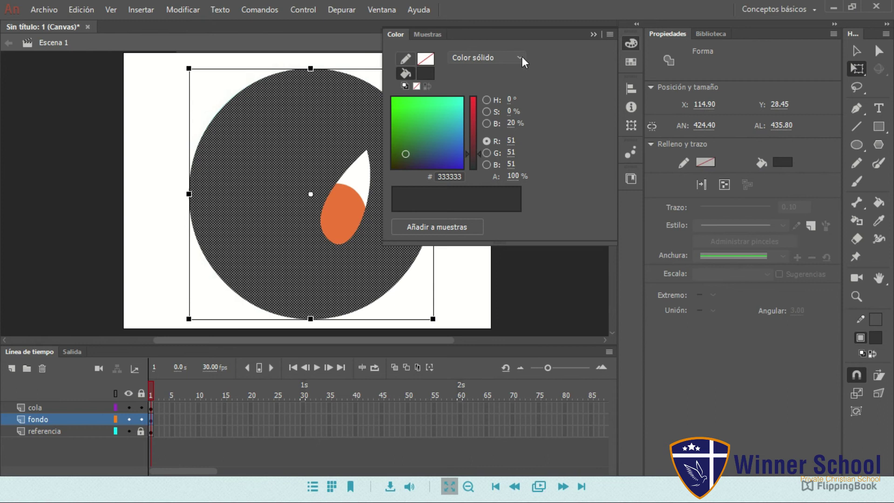
left_click(857, 51)
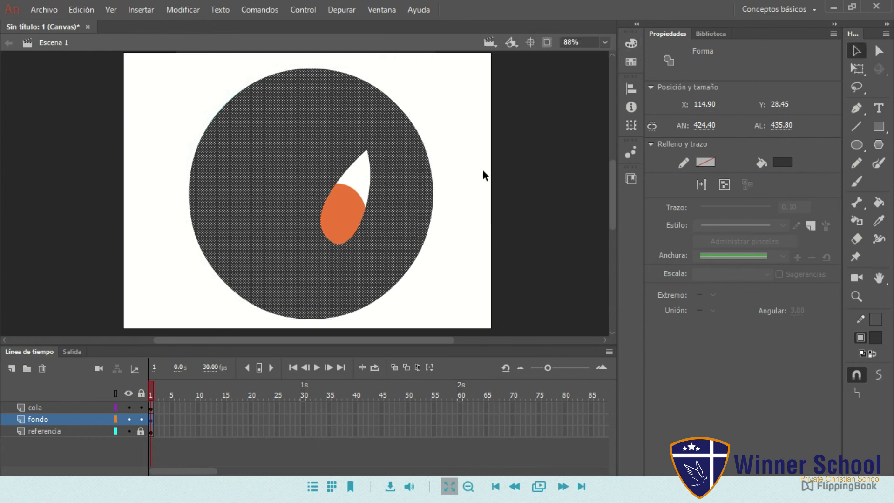
left_click(639, 43)
left_click(519, 55)
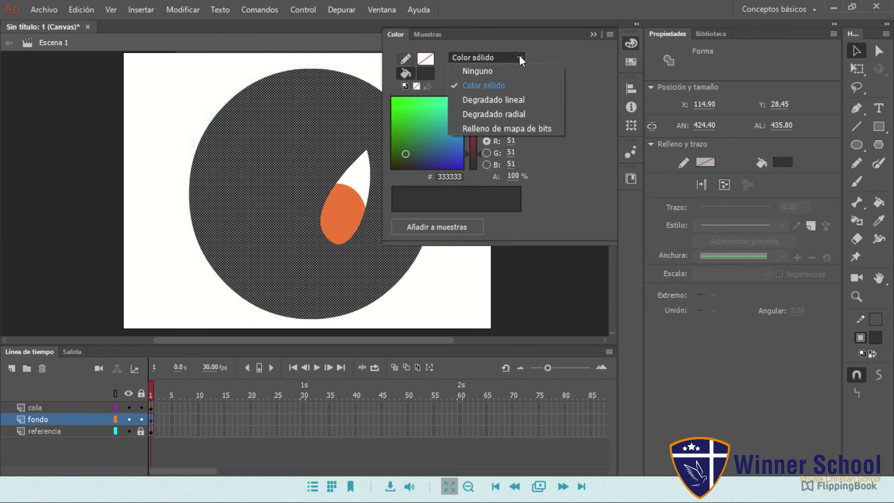
left_click(502, 116)
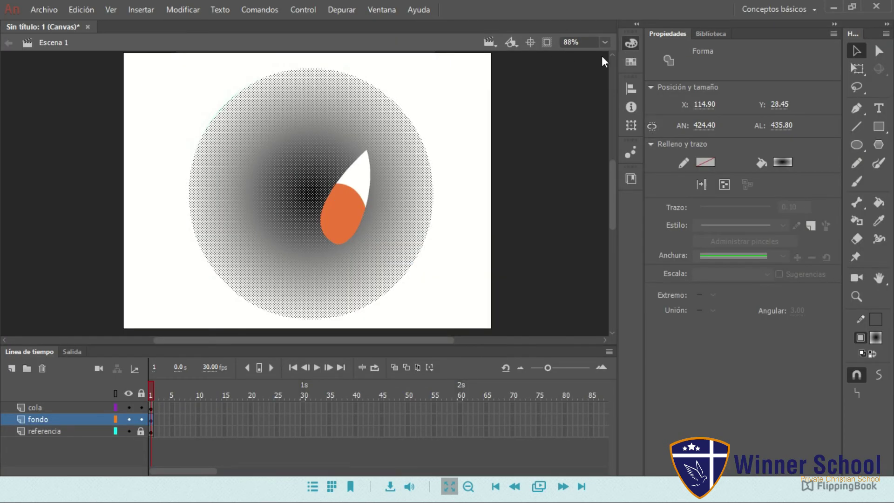
Change the background circle's fill type to Degradado lineal
key("ctrl+shift+F9")
left_click(521, 58)
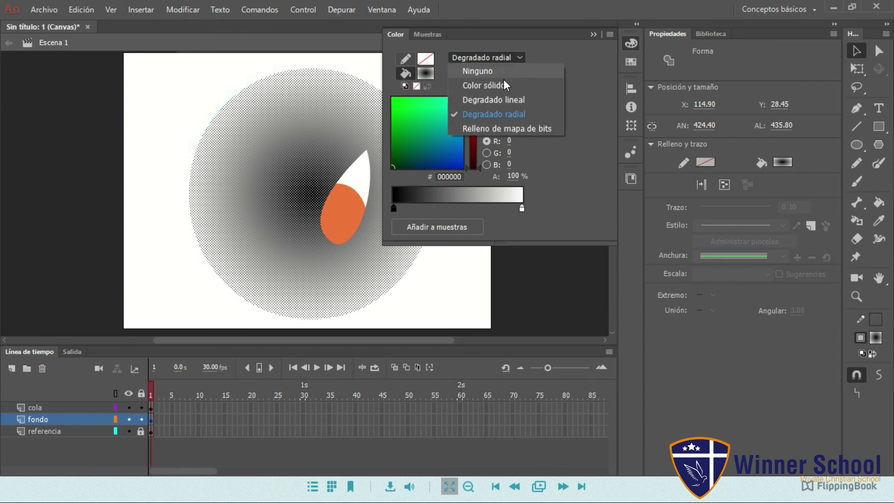
left_click(500, 103)
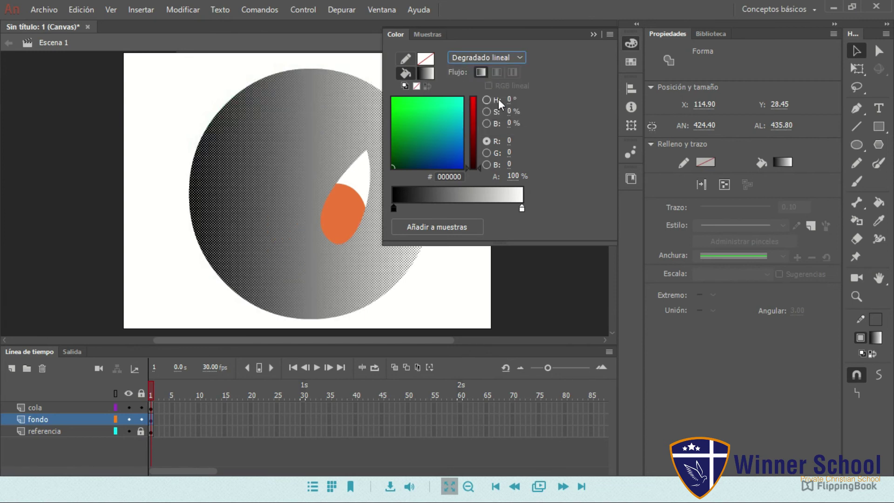
Check the manual's gradient steps, then try pink for the circle gradient's end stop and green #00C954 for its start stop
left_click(561, 300)
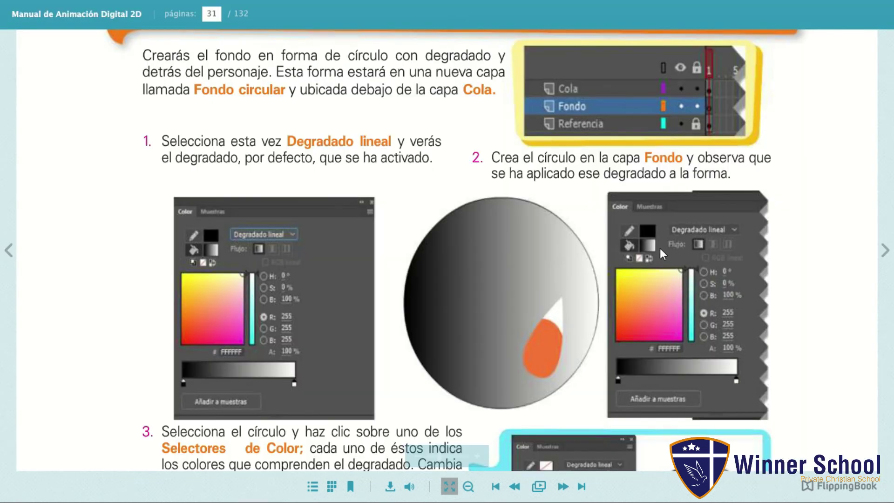
scroll(660, 247, "down", 5)
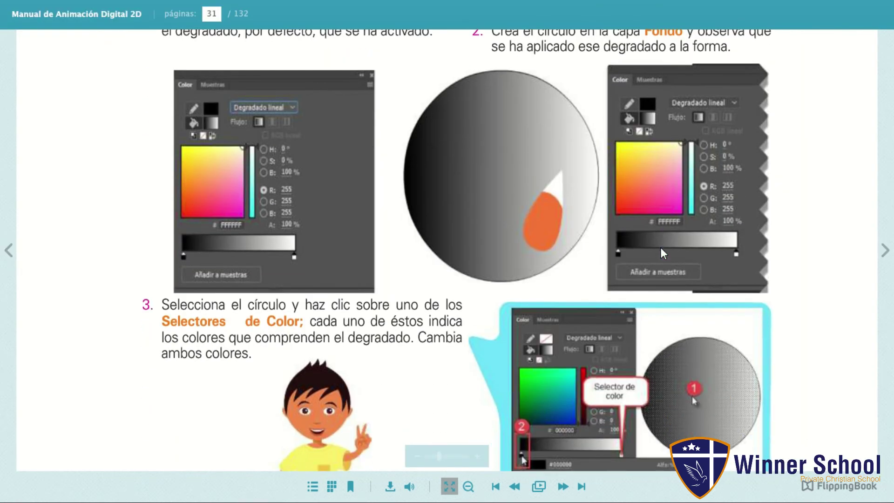
scroll(555, 187, "up", 4)
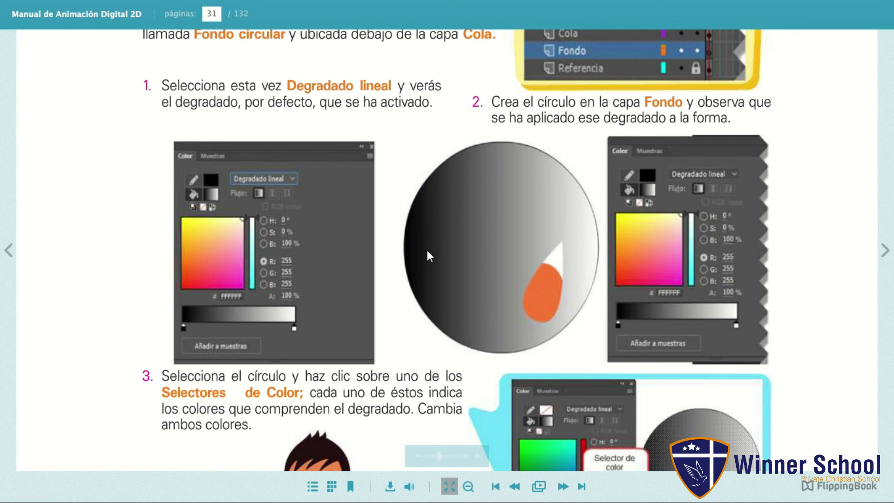
scroll(427, 250, "down", 8)
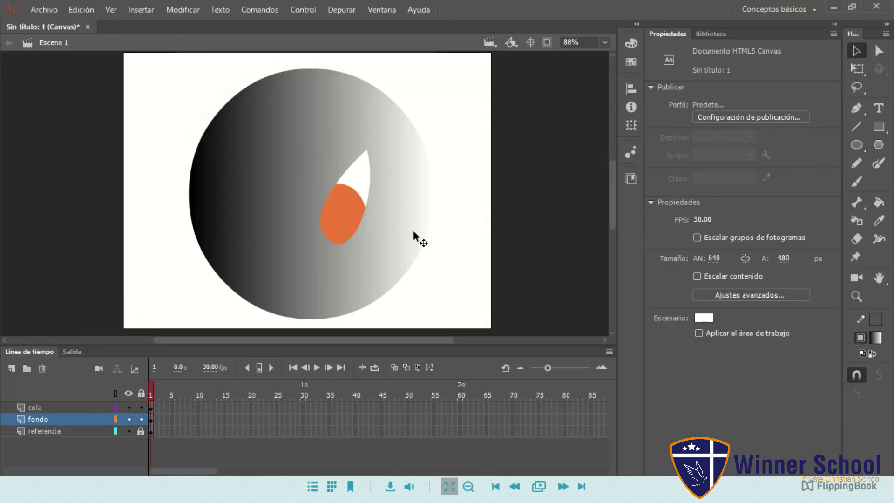
left_click(383, 268)
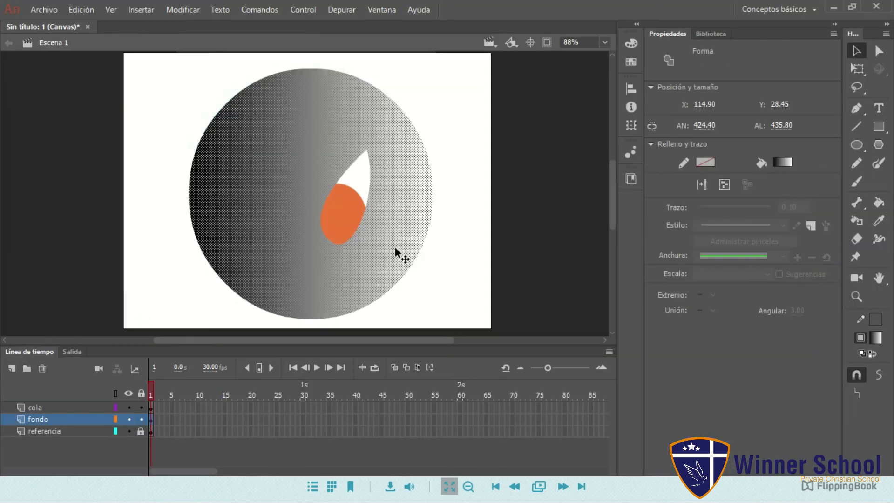
left_click(631, 44)
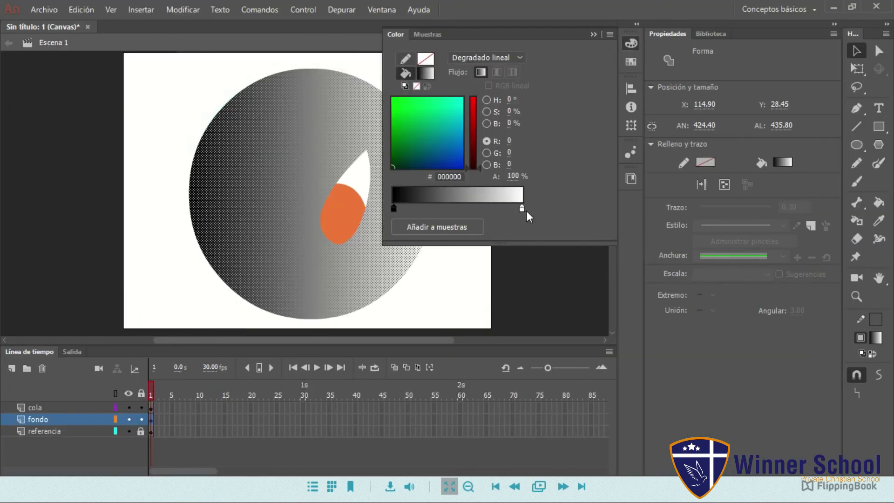
left_click(522, 209)
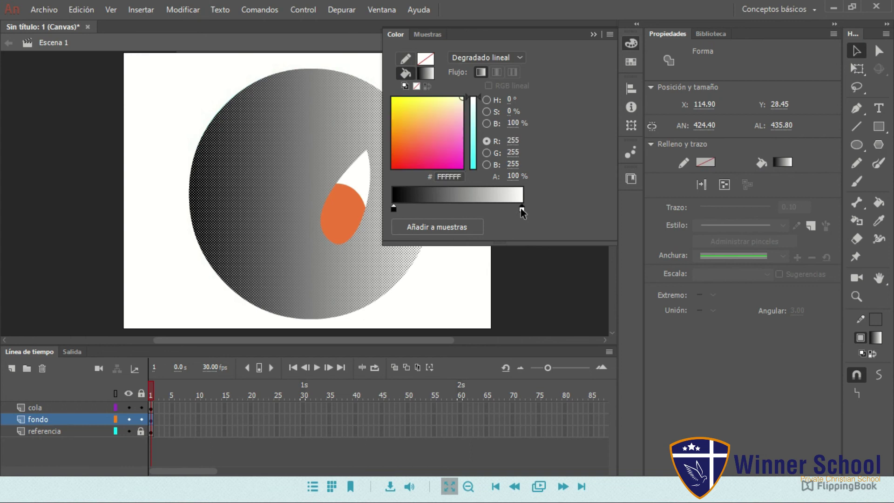
left_click(439, 136)
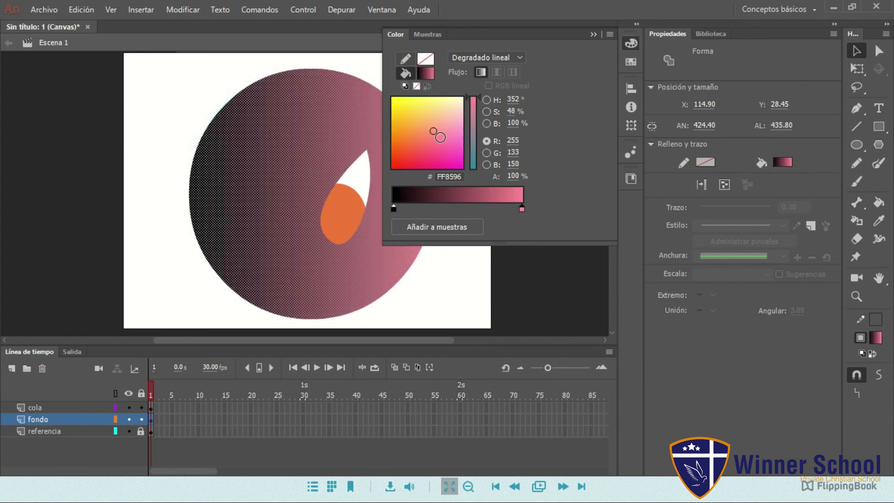
left_click(394, 208)
left_click(415, 112)
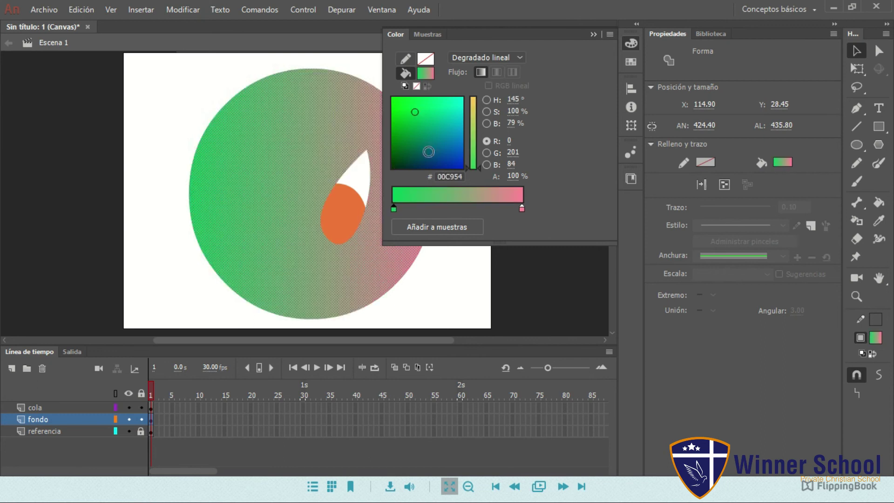
Consult the manual's example and set the circle gradient's end stop to blue and its start stop to cyan #00E5E5
key("alt+Tab")
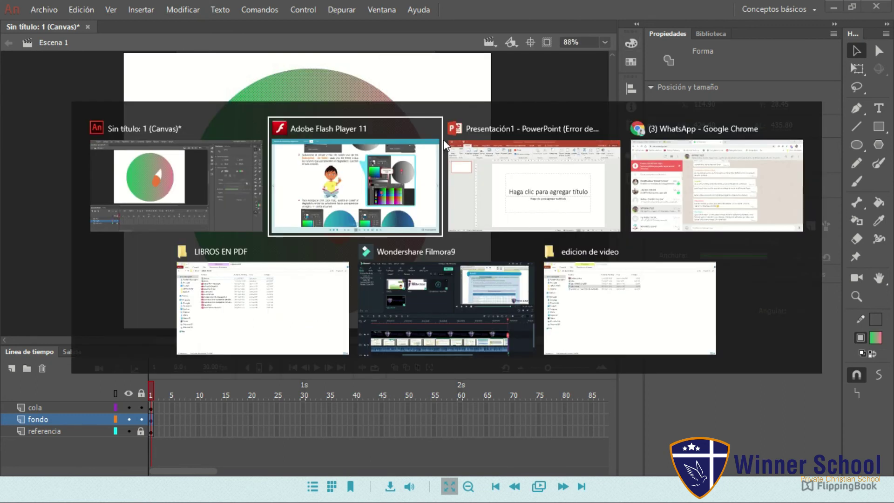
scroll(706, 379, "down", 5)
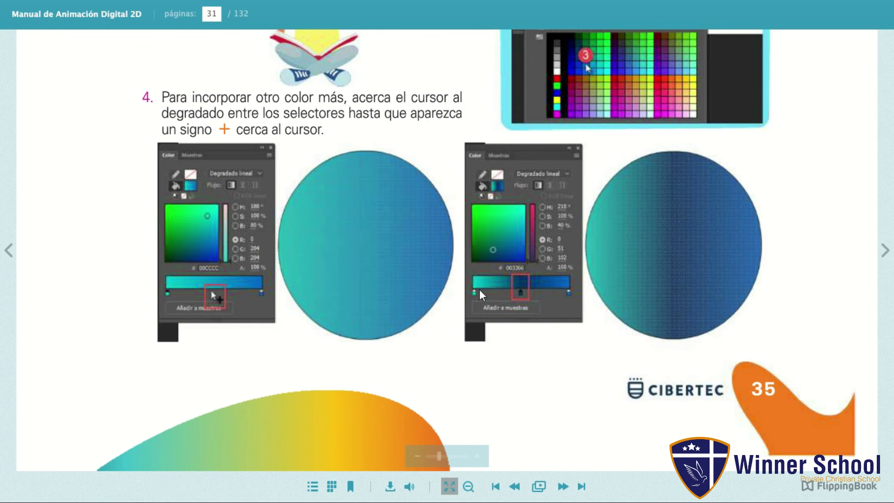
key("alt+Tab")
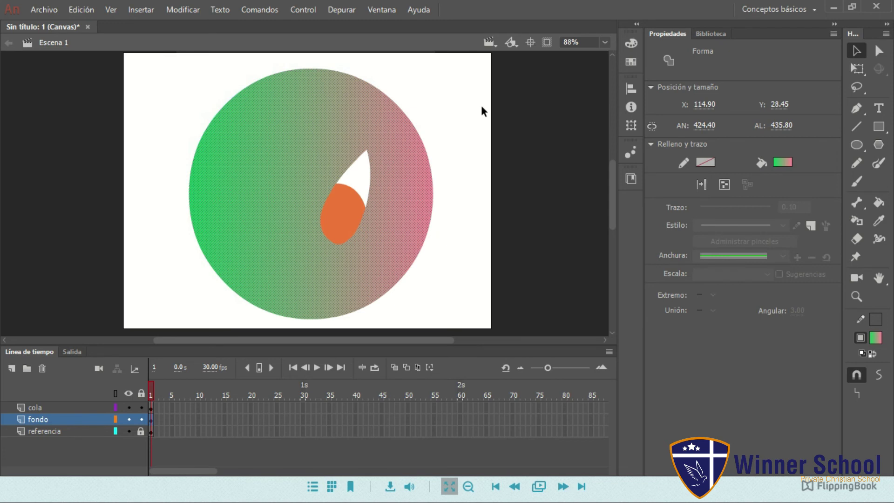
left_click(631, 43)
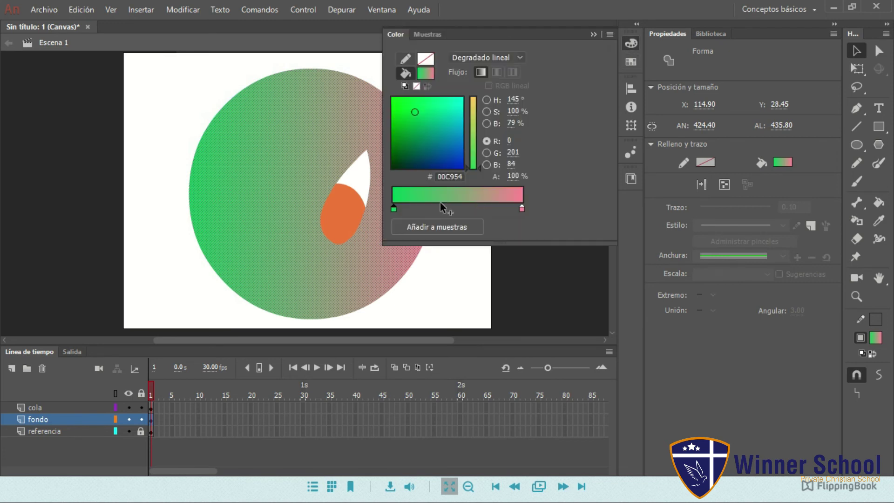
left_click(521, 208)
left_click(444, 134)
left_click_drag(445, 134, 451, 145)
left_click(394, 209)
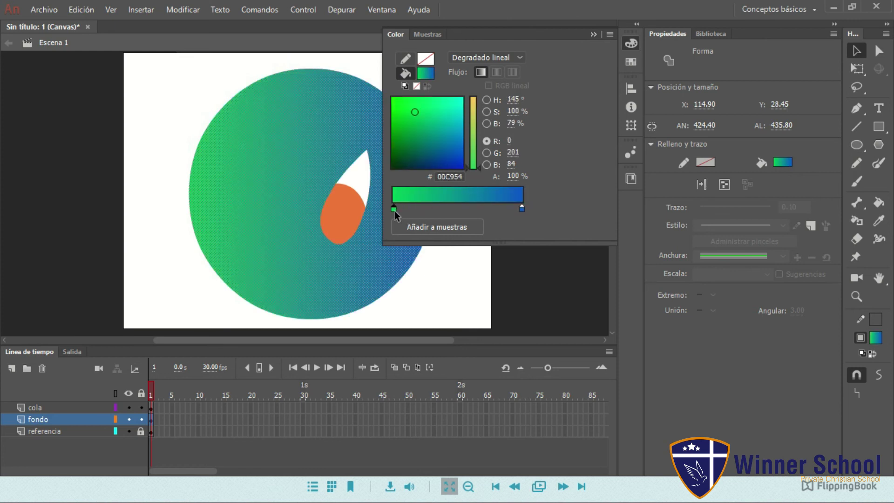
left_click(452, 115)
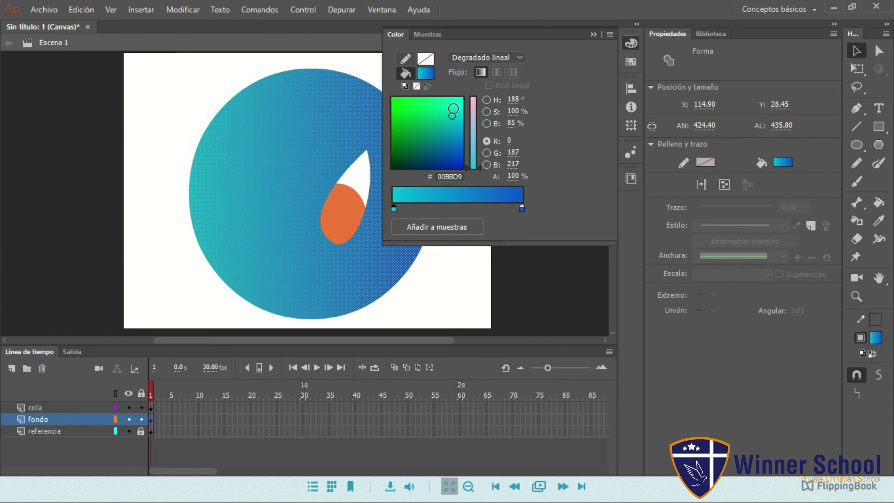
mouse_move(454, 110)
left_mouse_down()
mouse_move(446, 122)
mouse_move(459, 100)
mouse_move(462, 112)
left_mouse_up()
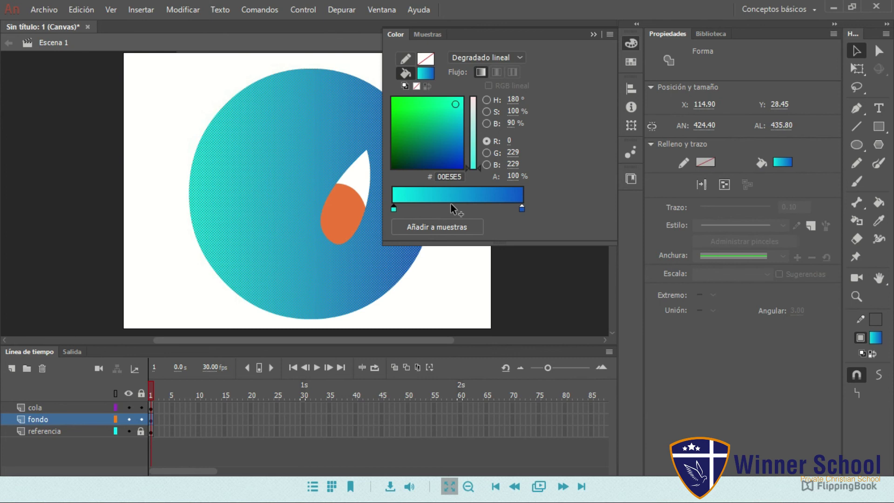
Add a bright cyan #06F5F3 stop near the middle of the circle's gradient and try removing it from the gradient
left_click(451, 204)
mouse_move(420, 130)
left_mouse_down()
mouse_move(434, 122)
mouse_move(429, 110)
mouse_move(455, 135)
mouse_move(461, 99)
left_mouse_up()
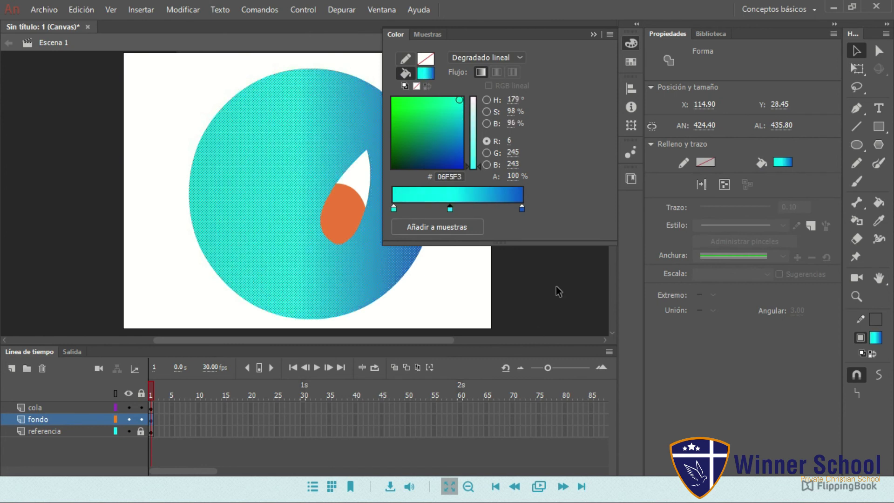
left_click_drag(450, 213, 494, 233)
left_click(449, 207)
left_click(594, 35)
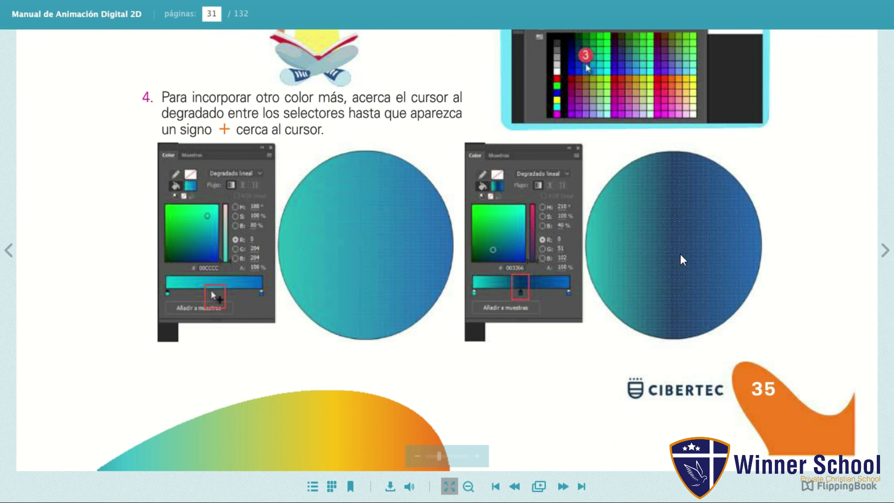
Consult page 32 of the manual and narrow the circle's linear gradient with the Gradient Transform tool
left_click(885, 250)
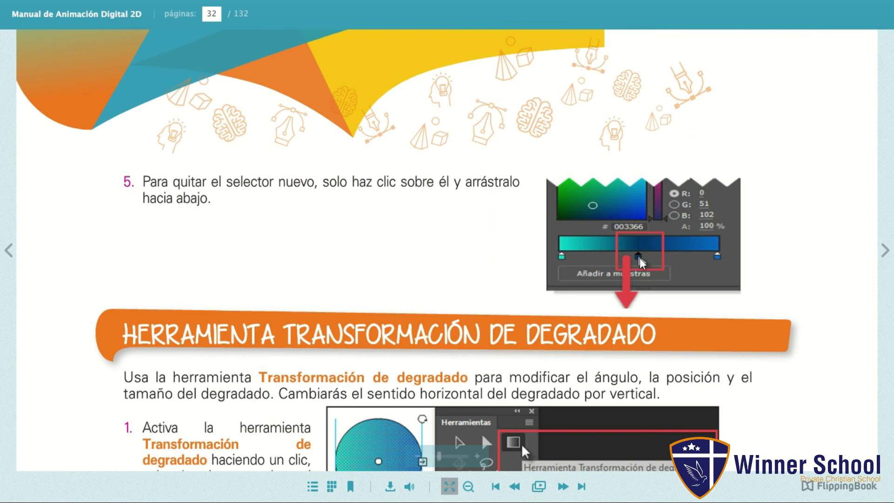
scroll(642, 337, "down", 2)
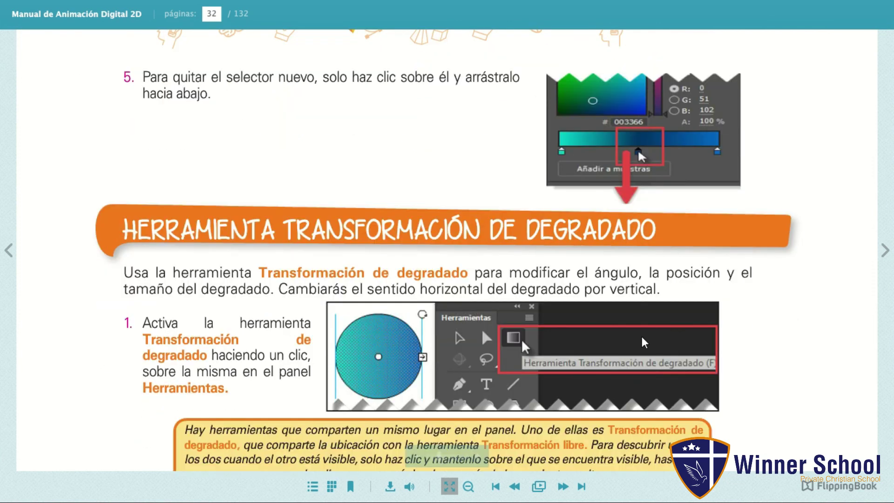
scroll(643, 342, "down", 2)
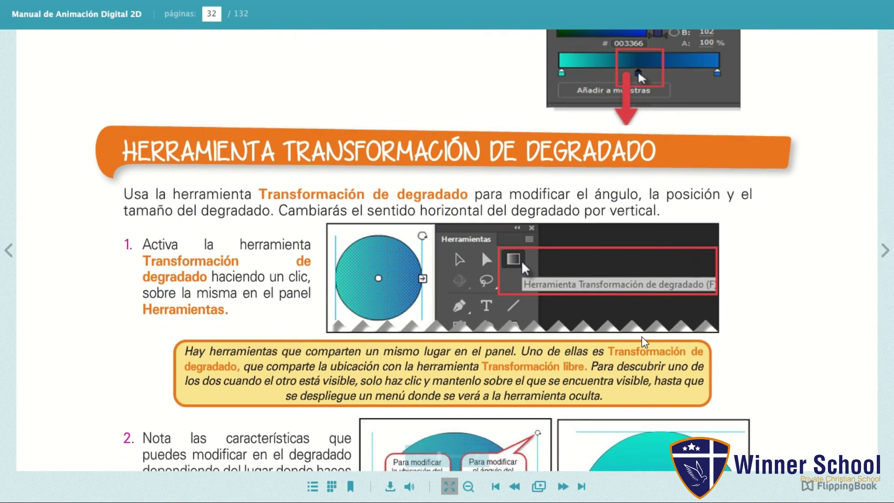
scroll(642, 336, "down", 6)
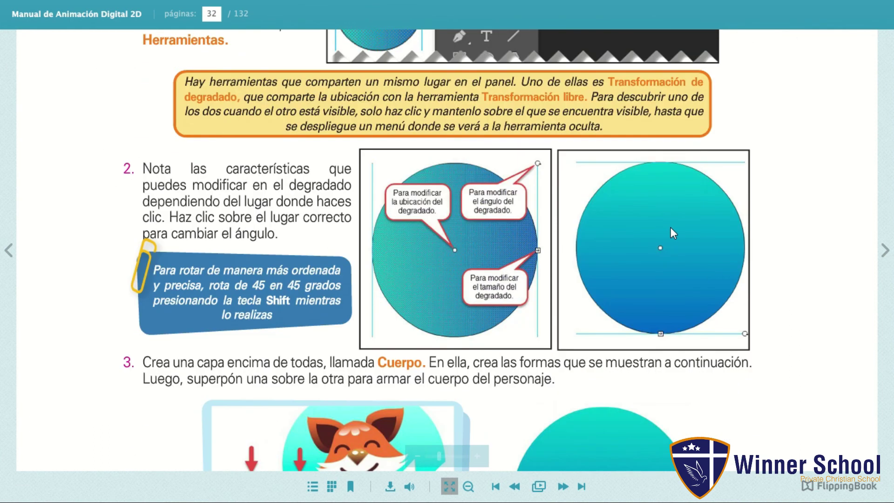
scroll(344, 280, "up", 4)
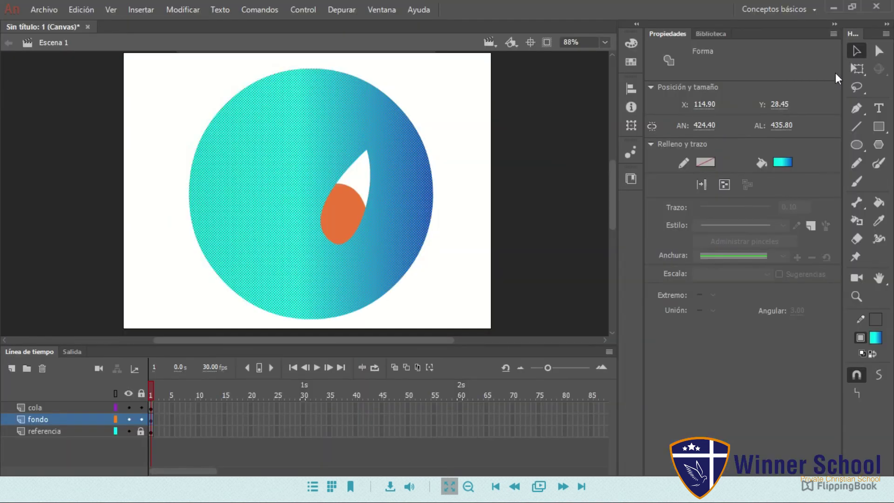
left_click(867, 74)
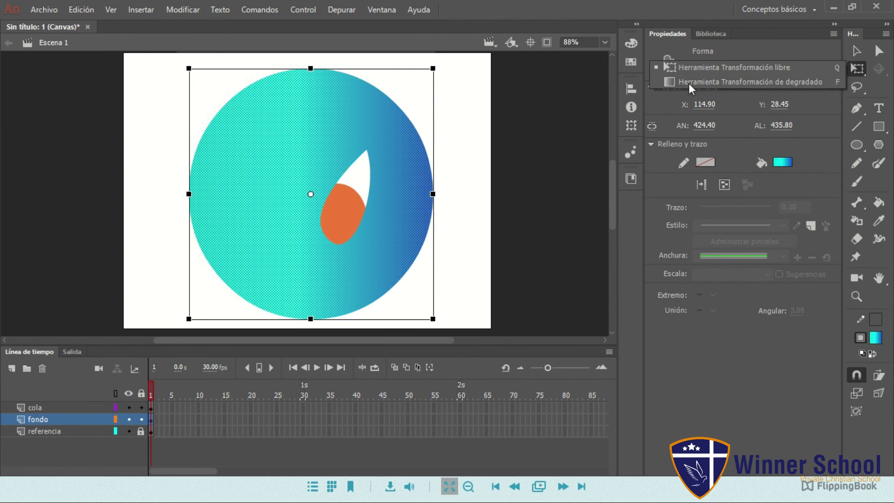
left_click(735, 82)
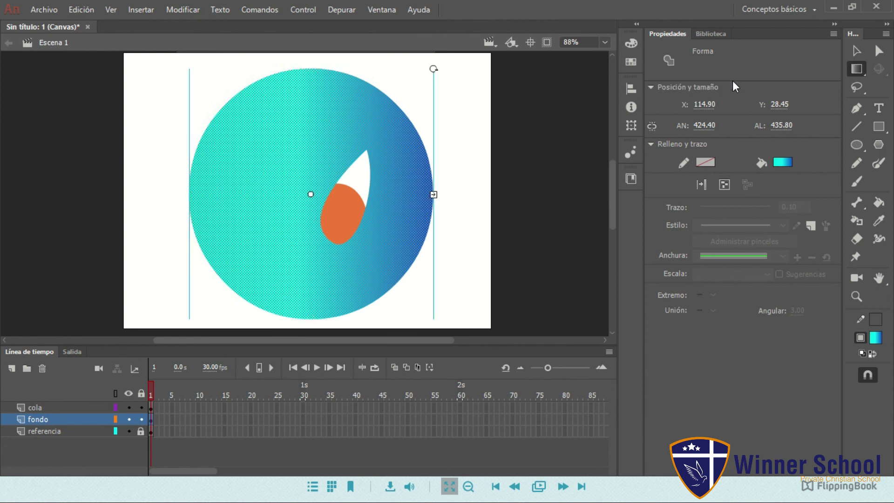
left_click_drag(434, 195, 402, 201)
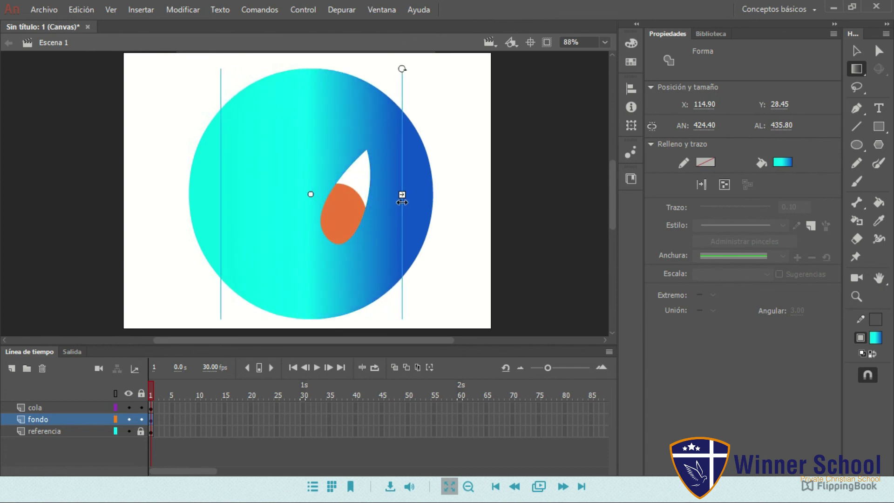
left_click(529, 175)
Switch to the manual and read the instructions for rotating the gradient and building the body on the Cuerpo layer
key("alt+Tab")
scroll(521, 223, "down", 2)
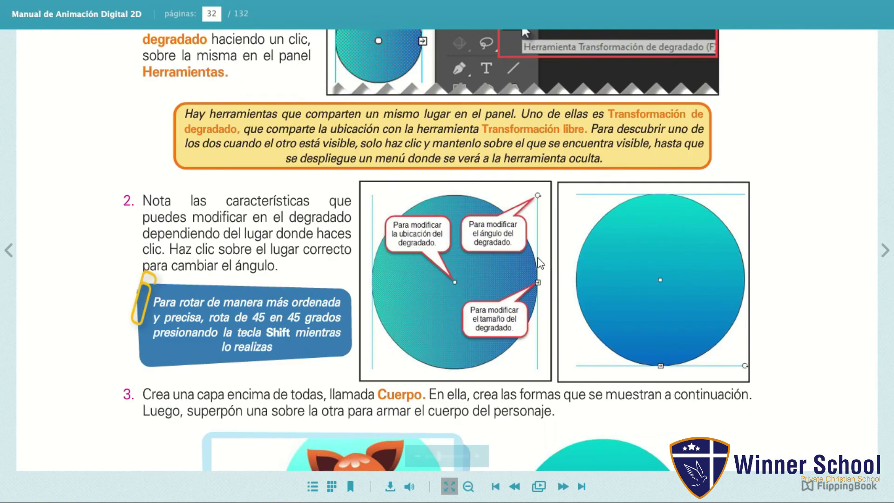
scroll(664, 289, "down", 6)
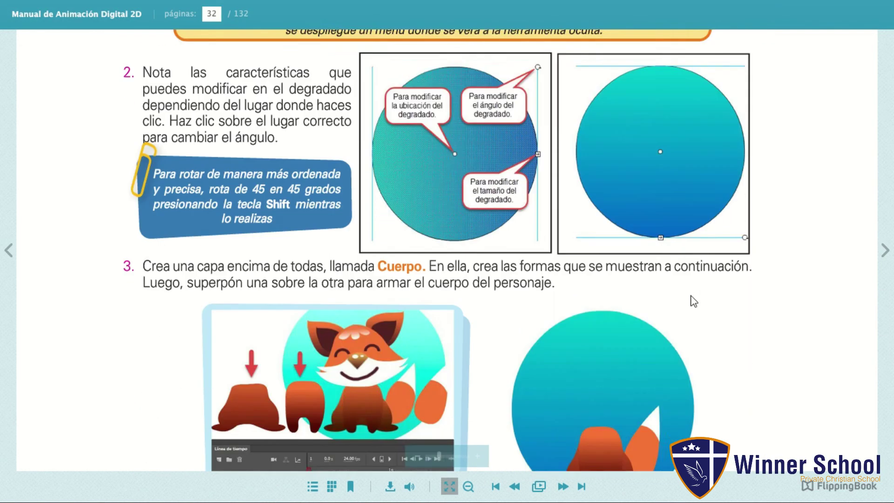